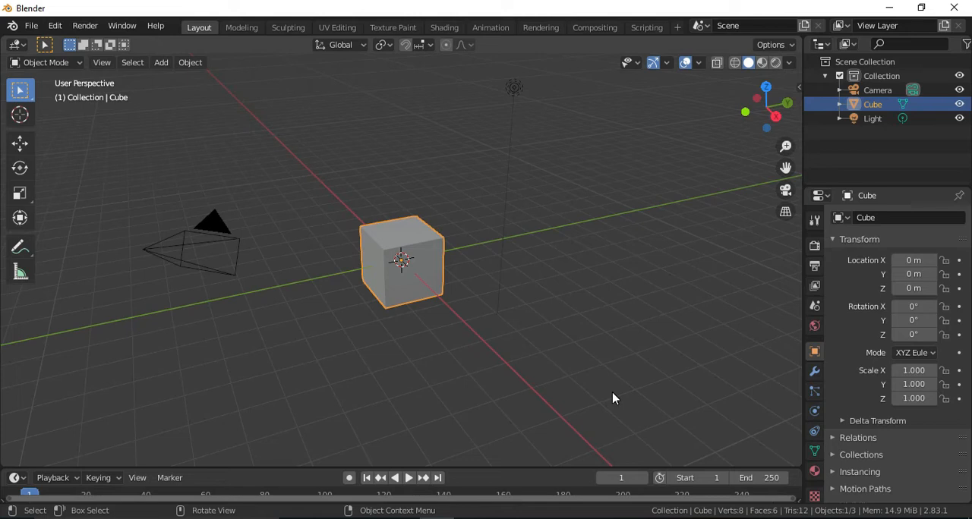
Stretch the default cube along the Z axis to a scale of about 2.1.
left_click_drag(764, 106, 743, 135)
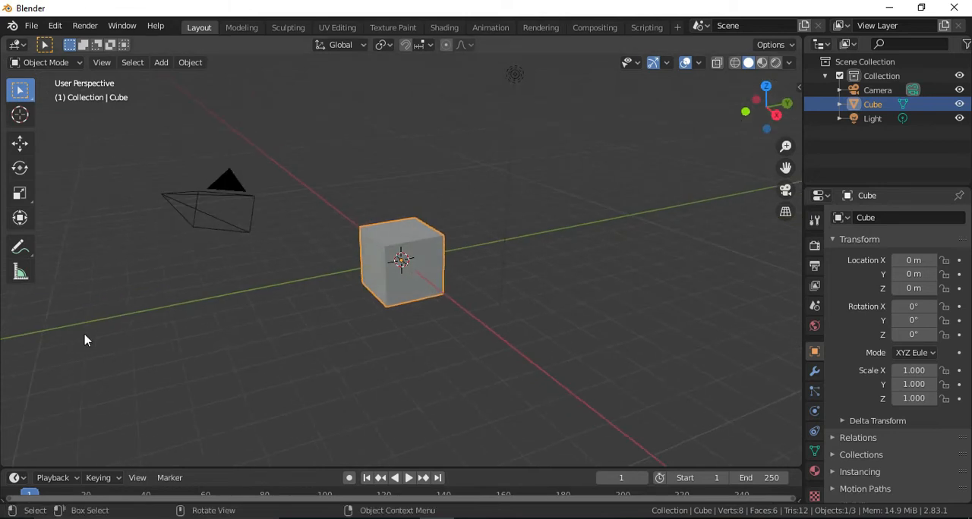
left_click(20, 193)
left_click_drag(400, 209, 399, 173)
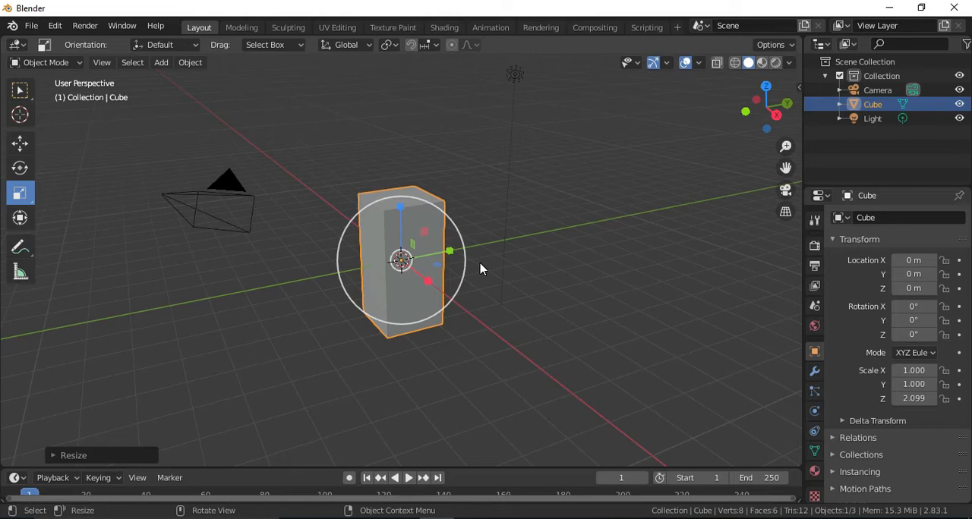
Check the lungs reference image in the browser, and narrow the block in Blender along X to a scale of about 0.45.
key("alt+Tab")
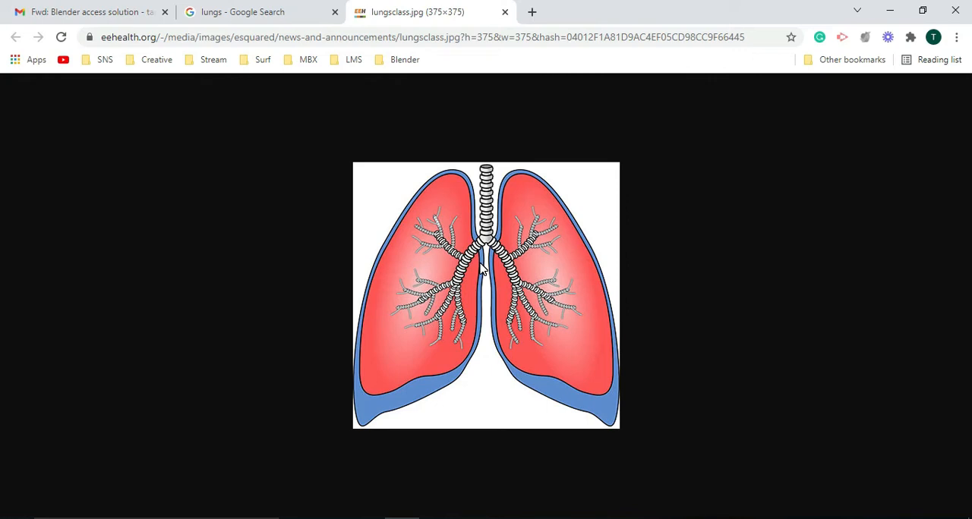
key("alt+Tab")
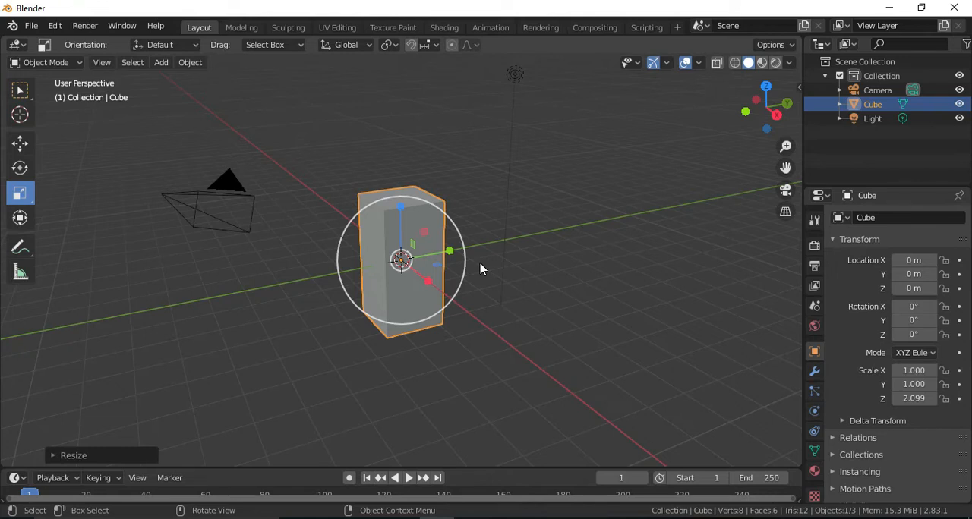
left_click_drag(765, 109, 461, 145)
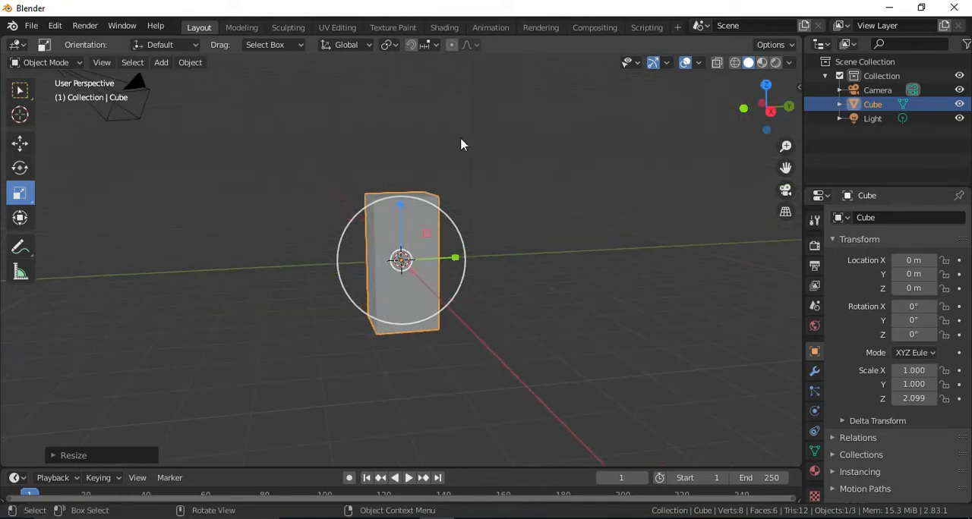
left_click_drag(753, 110, 560, 281)
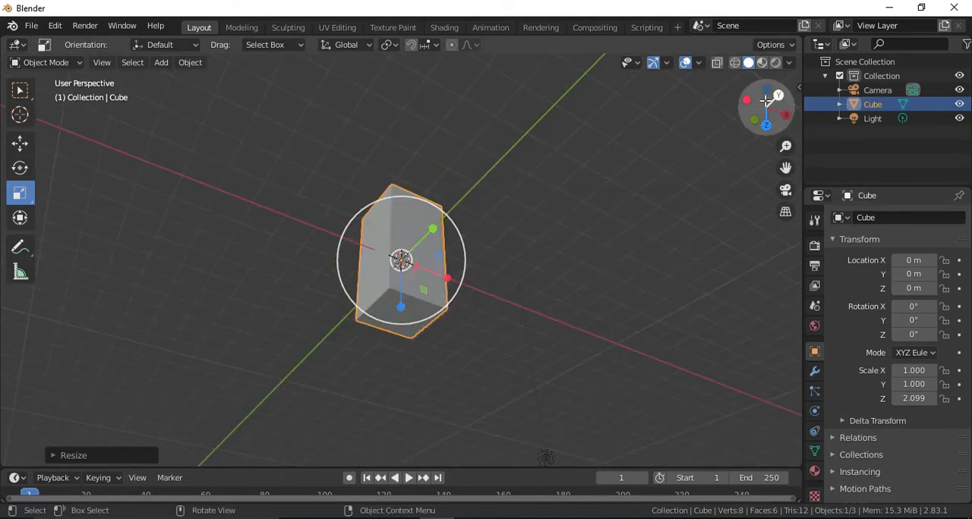
left_click(765, 125)
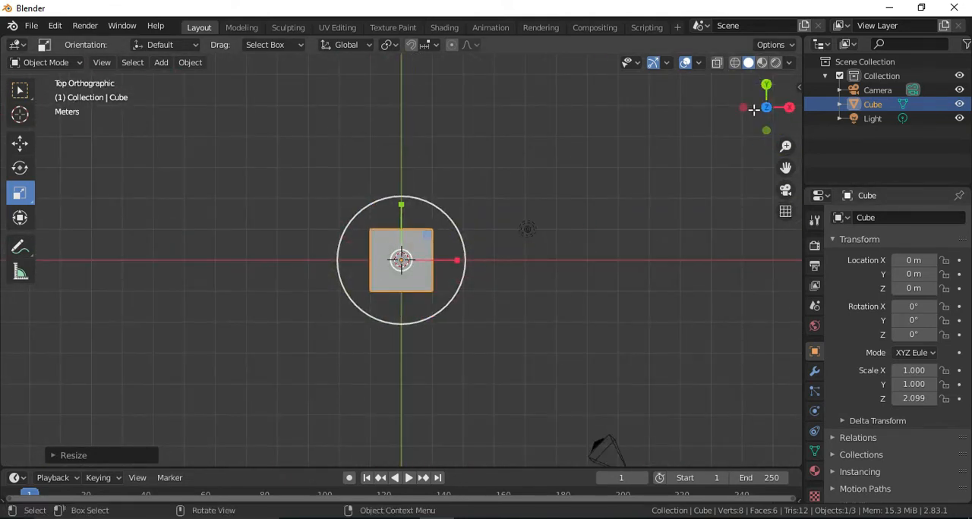
left_click_drag(767, 128, 444, 385)
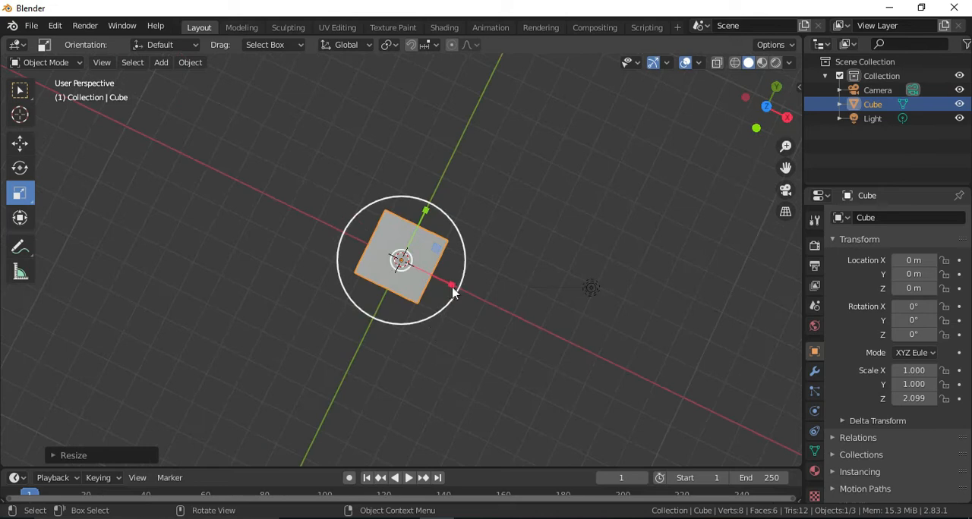
left_click_drag(450, 285, 422, 267)
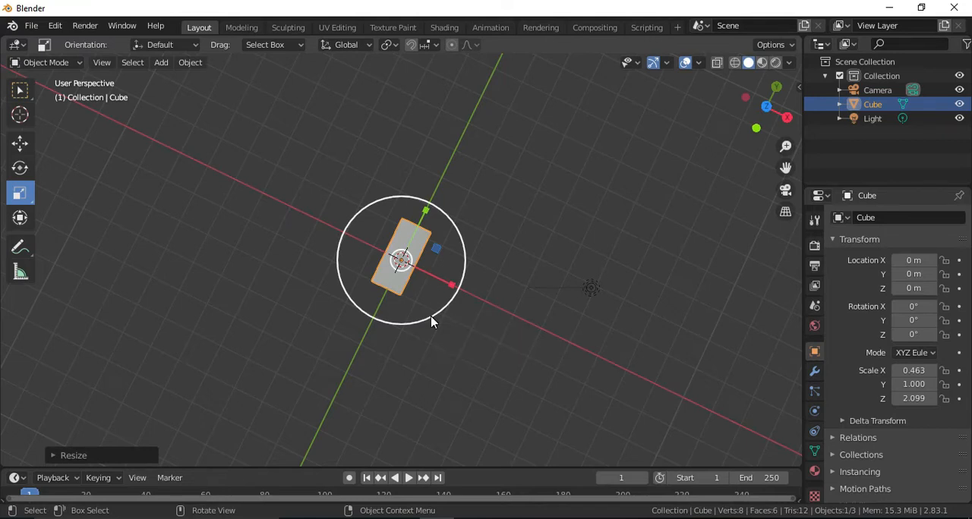
mouse_move(768, 107)
left_mouse_down()
mouse_move(761, 117)
mouse_move(768, 109)
left_mouse_up()
left_click_drag(346, 261, 346, 260)
mouse_move(754, 121)
left_mouse_down()
mouse_move(776, 110)
mouse_move(753, 112)
left_mouse_up()
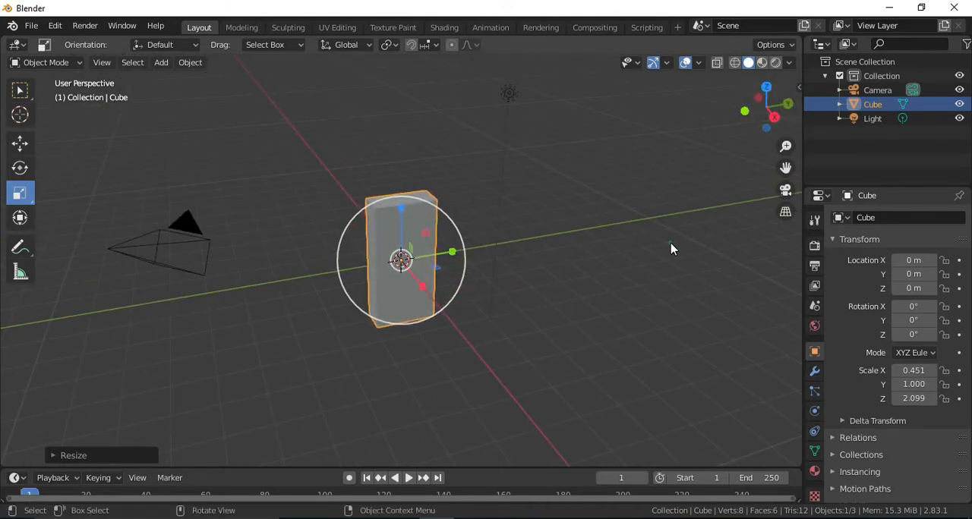
left_click(558, 242)
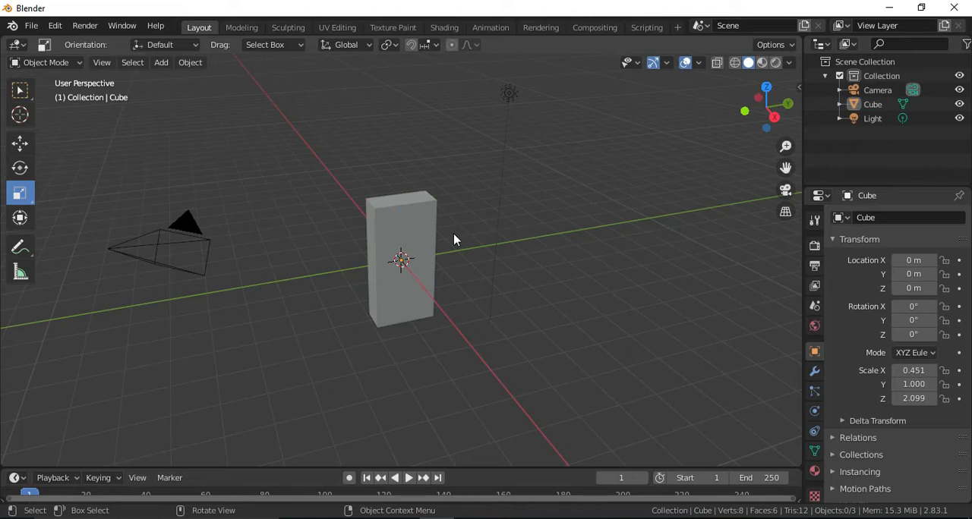
Recheck the lungs reference image, and add three evenly spaced horizontal loop cuts to the block in Edit Mode.
key("alt+Tab")
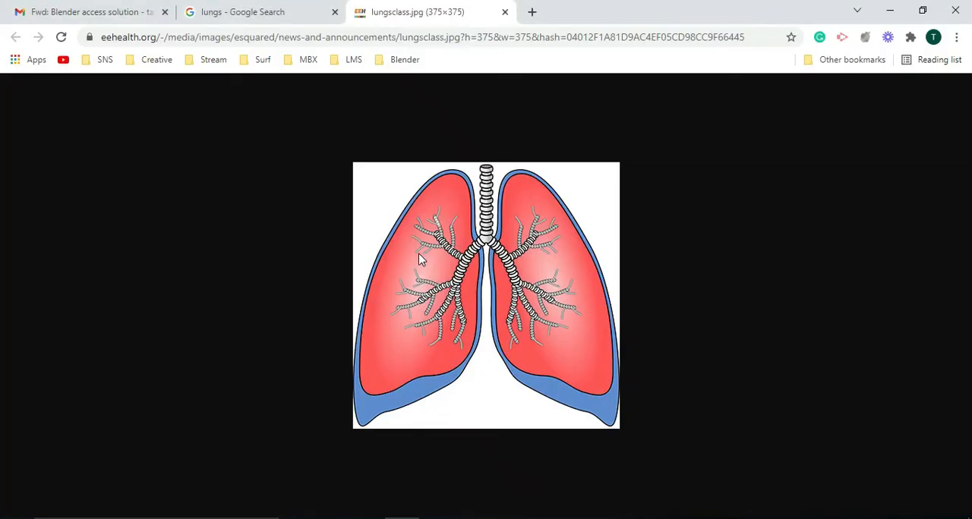
key("alt+Tab")
left_click_drag(765, 106, 744, 133)
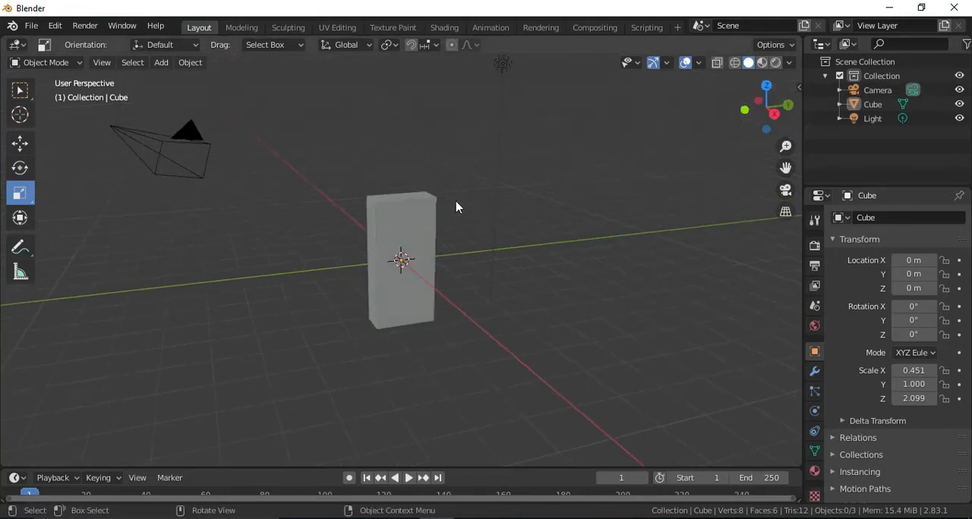
left_click(395, 203)
key("Tab")
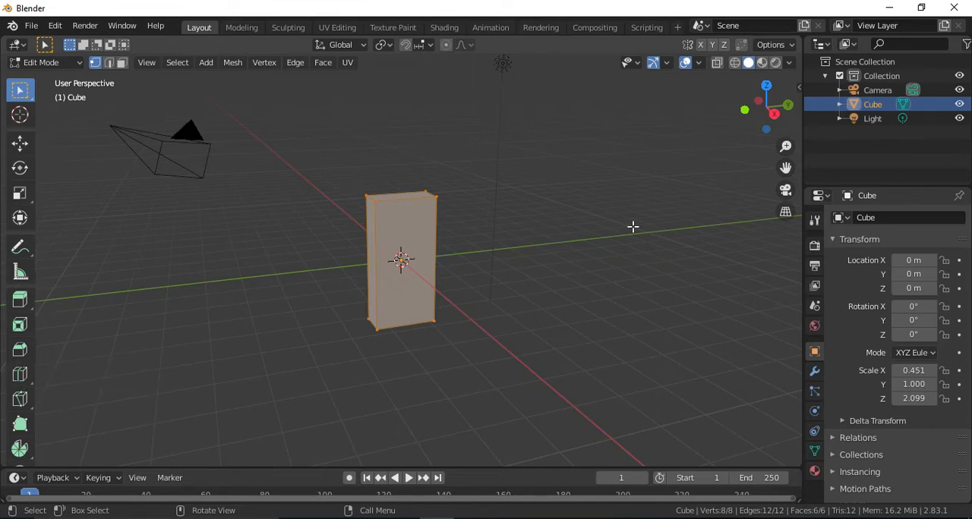
key("ctrl+r")
scroll(434, 255, "up", 1)
scroll(435, 255, "up", 1)
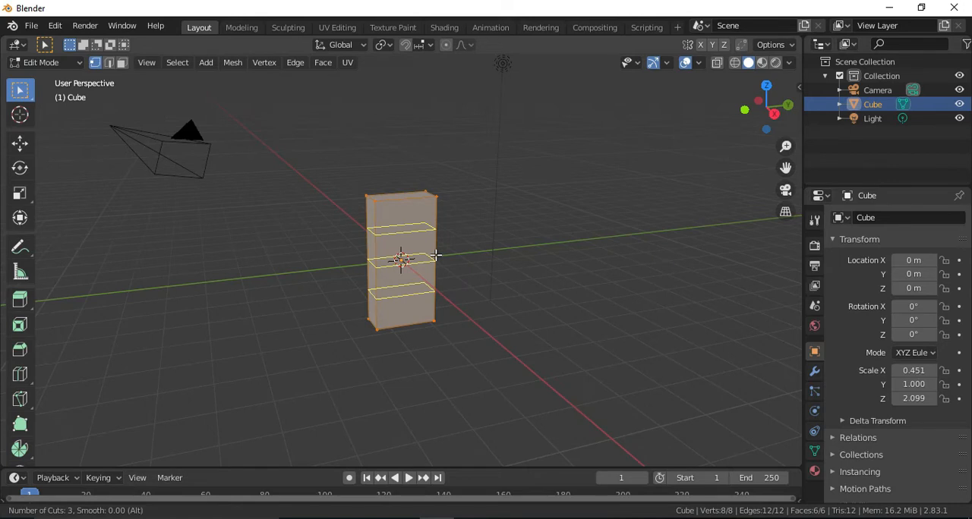
left_click(435, 255)
right_click(433, 254)
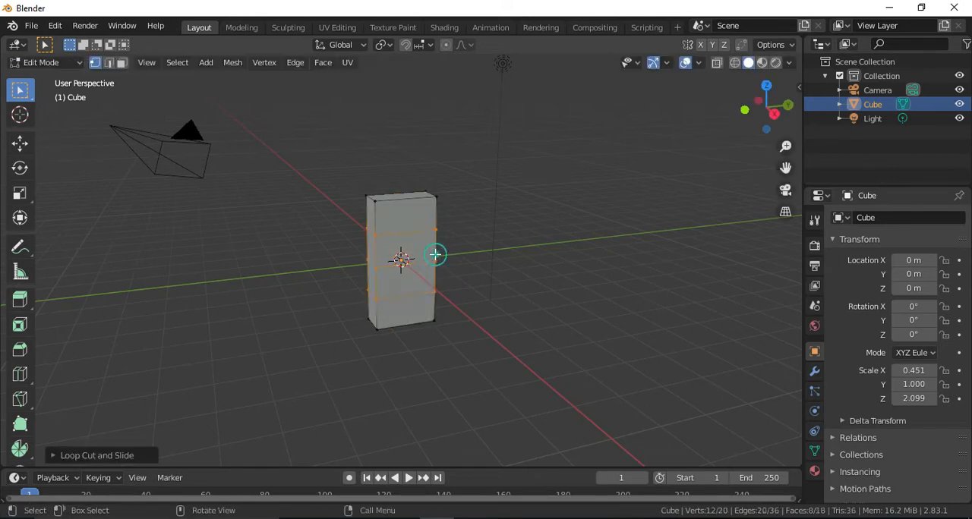
Add one centred vertical loop cut that splits the block's thickness in half.
left_click_drag(736, 113, 501, 287)
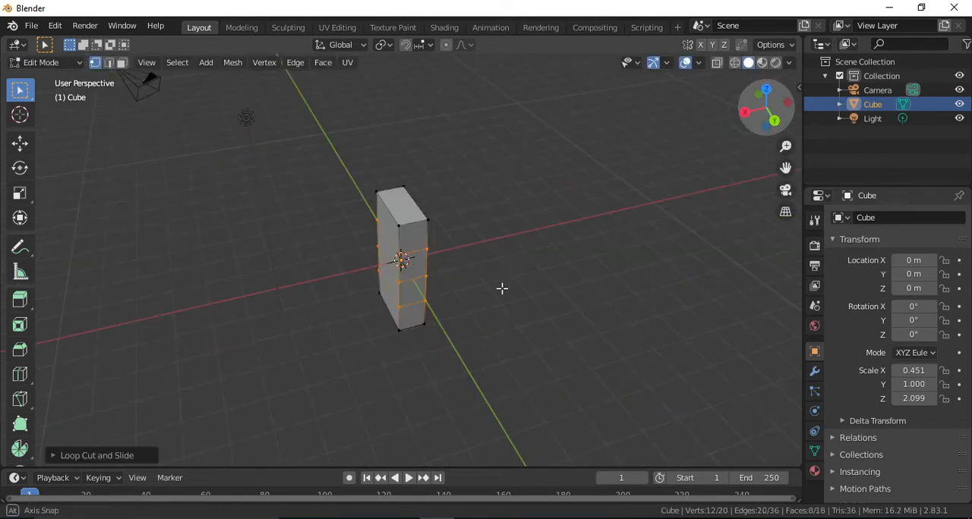
key("ctrl+r")
left_click(419, 219)
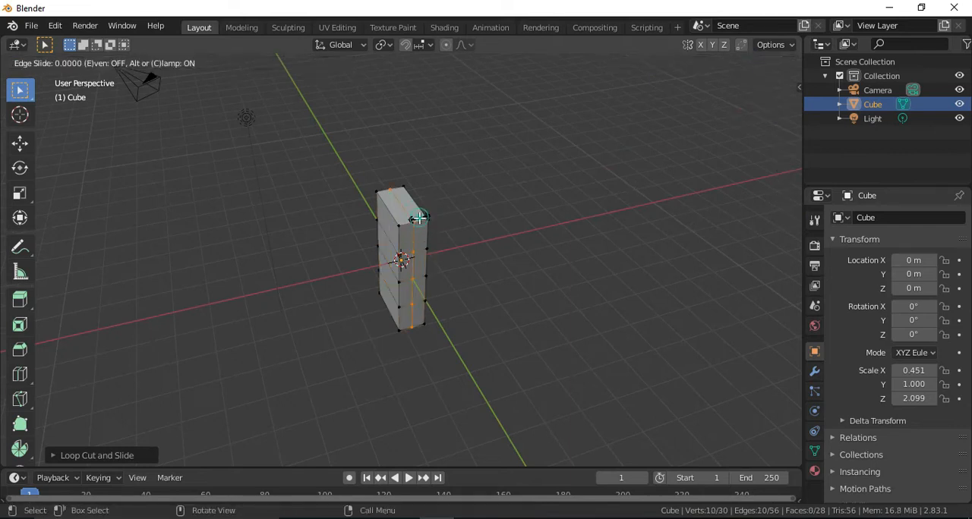
right_click(419, 216)
Add two evenly spaced vertical loop cuts across the block's wide face.
left_click_drag(763, 129, 752, 113)
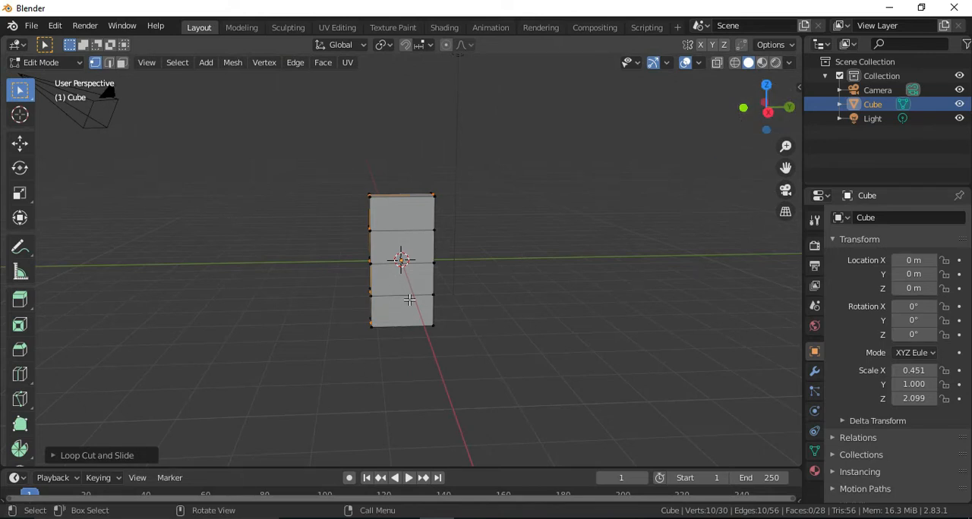
left_click_drag(780, 126, 778, 117)
key("ctrl+r")
scroll(384, 236, "up", 1)
left_click(384, 235)
right_click(475, 235)
Show the block as wireframe in the right orthographic view, comparing it with the lungs reference image.
left_click_drag(783, 124, 788, 98)
scroll(389, 238, "up", 3)
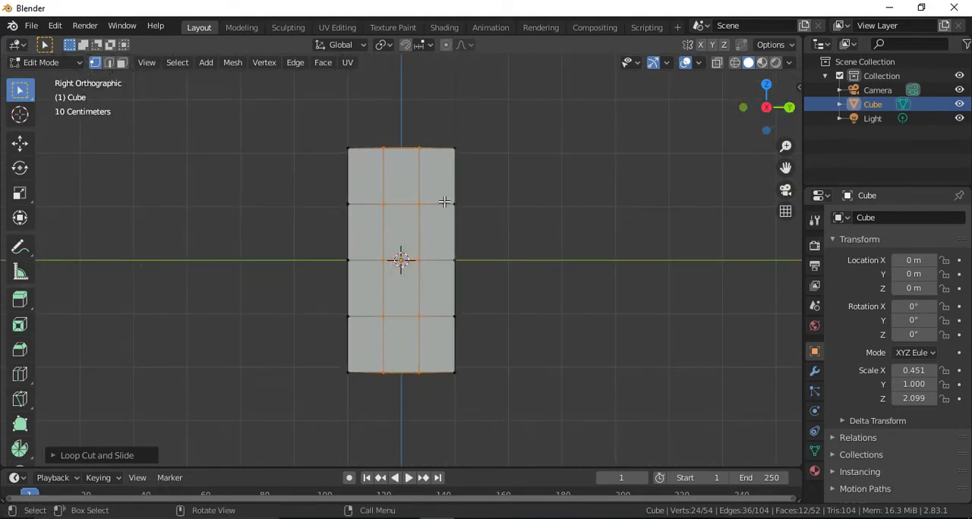
key("alt+Tab")
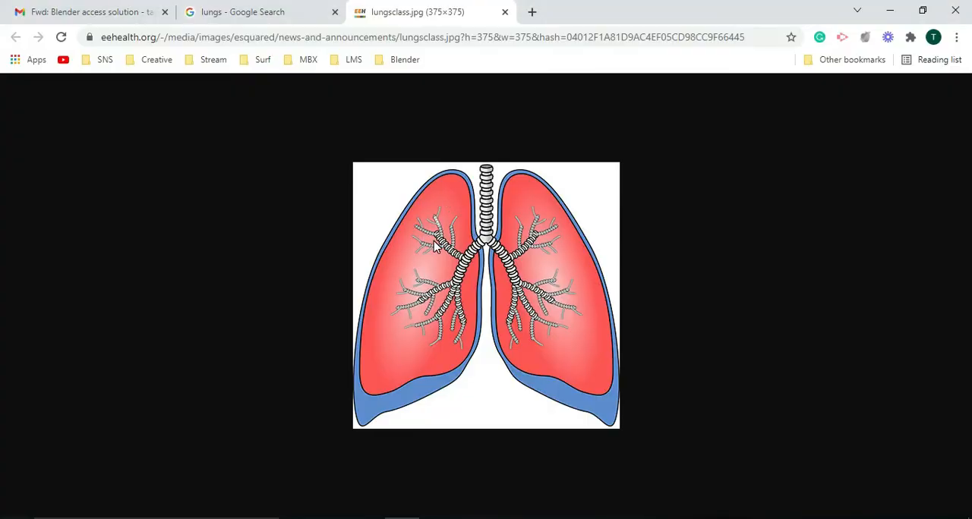
key("alt+Tab")
key("z")
left_click(440, 267)
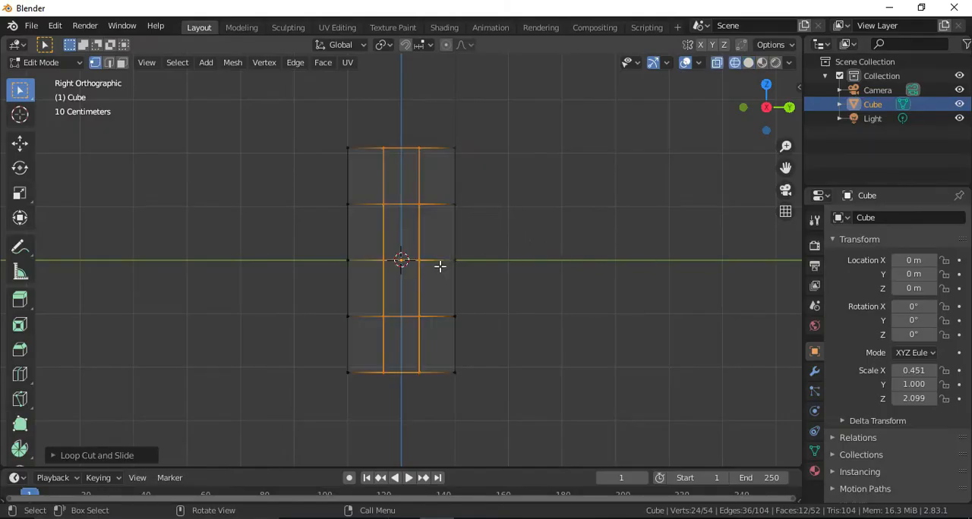
Raise the vertices at the block's top right corner and the adjacent inner top vertices.
left_click_drag(434, 115, 480, 173)
left_click(20, 143)
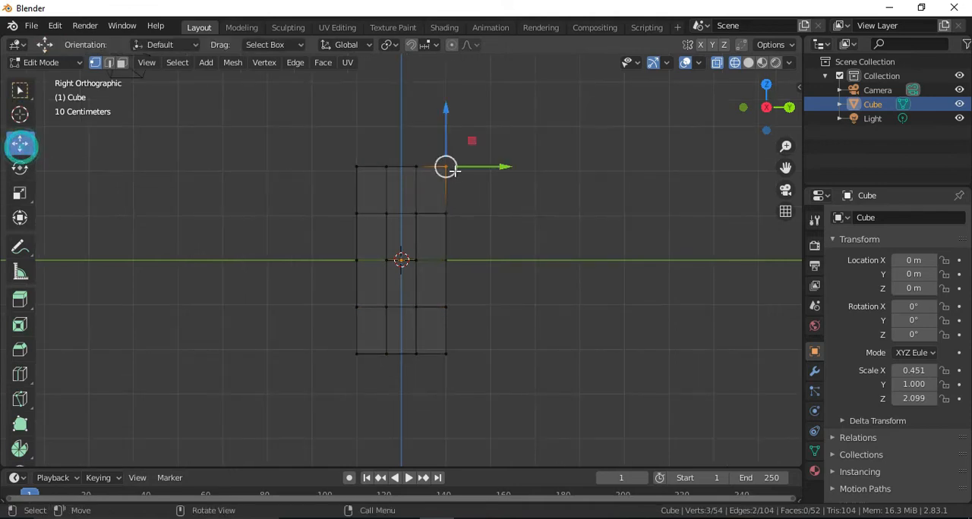
left_click_drag(444, 137, 444, 107)
left_click_drag(408, 152, 423, 183)
left_click_drag(417, 142, 418, 106)
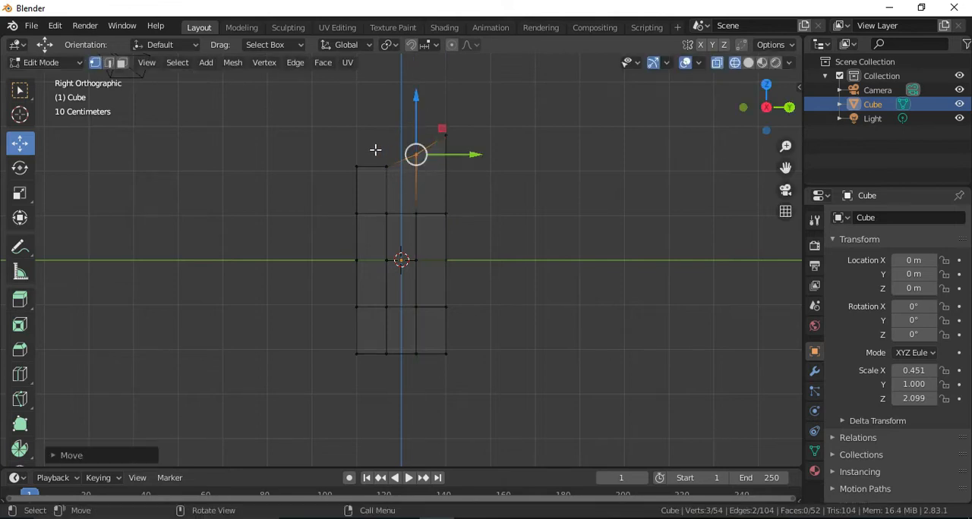
Lower the block's two outer top corners and adjust the inner left top vertices to slope the top edge.
left_click_drag(374, 150, 361, 188)
left_click_drag(364, 119, 453, 152)
left_click_drag(443, 80, 388, 175)
left_click_drag(387, 131, 385, 129)
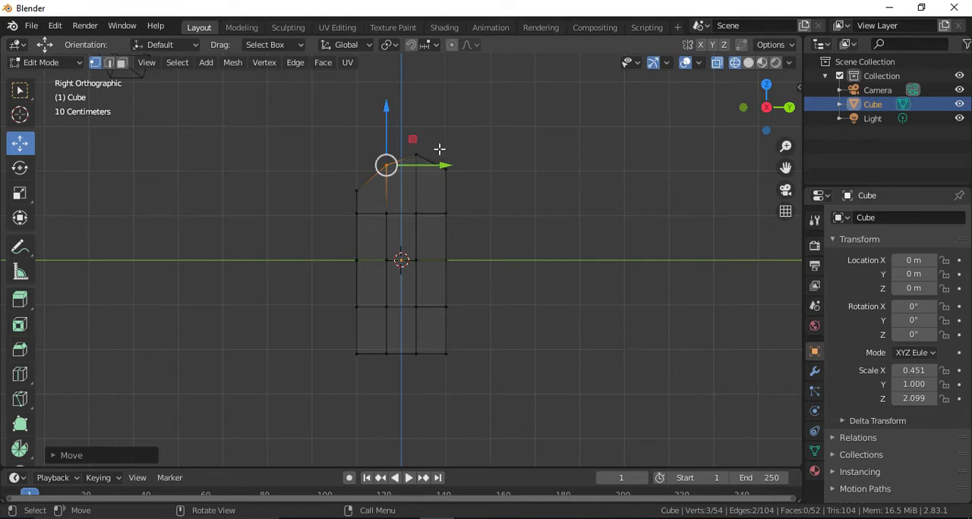
Shift the inner right top vertices toward the right corner to form the peak of the lung outline.
left_click(416, 154)
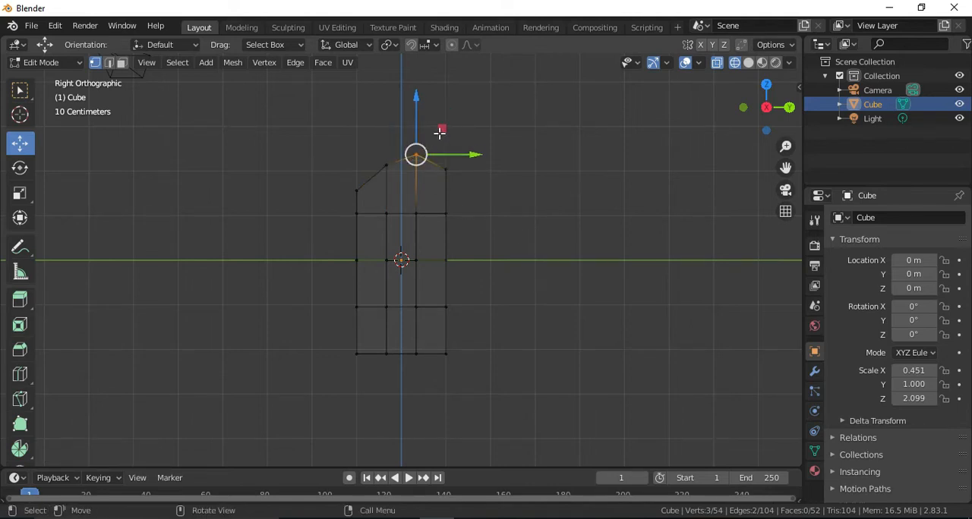
mouse_move(443, 131)
left_mouse_down()
mouse_move(458, 128)
mouse_move(450, 135)
left_mouse_up()
left_click_drag(363, 146, 400, 178)
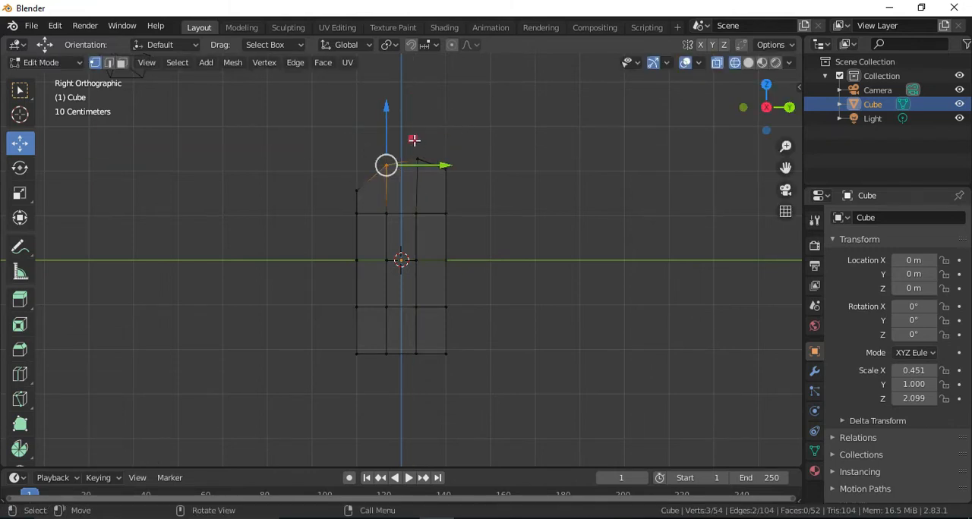
left_click_drag(456, 136, 395, 173)
left_click(536, 125)
left_click_drag(405, 122, 424, 174)
left_click_drag(440, 135, 459, 127)
Move the inner left top vertices up and right, close beside the peak.
left_click_drag(375, 146, 401, 183)
left_click_drag(409, 135, 362, 194)
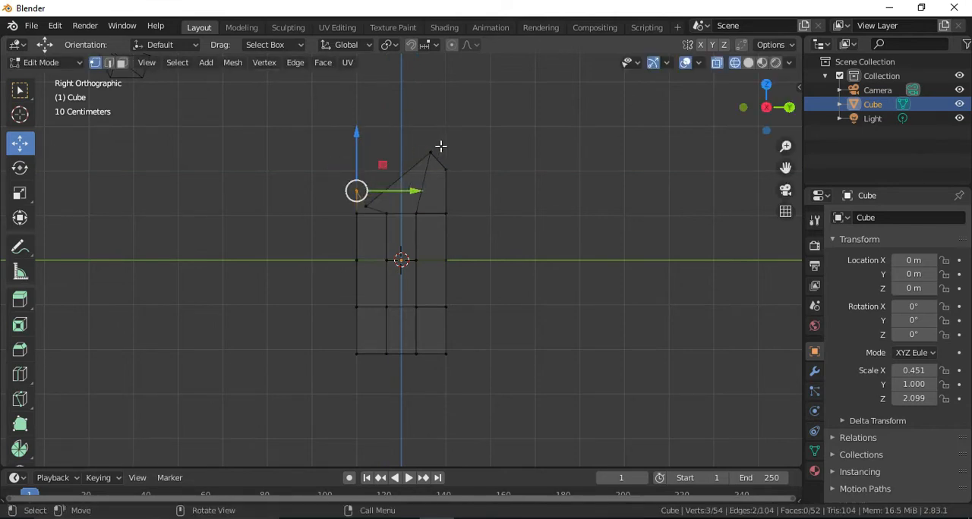
key("ctrl+z")
key("ctrl+z")
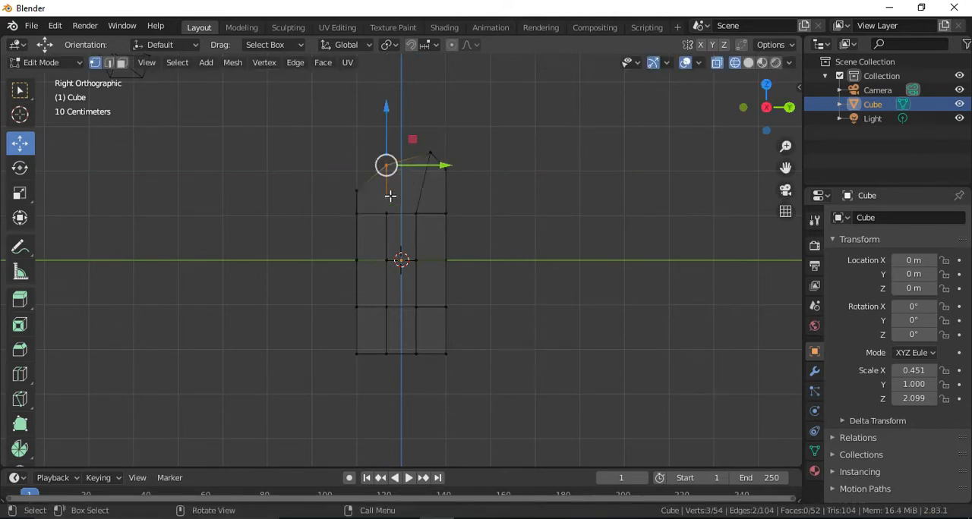
left_click_drag(414, 140, 439, 131)
Move the top left corner vertices up and inward to continue the slope down from the peak.
left_click_drag(338, 179, 368, 200)
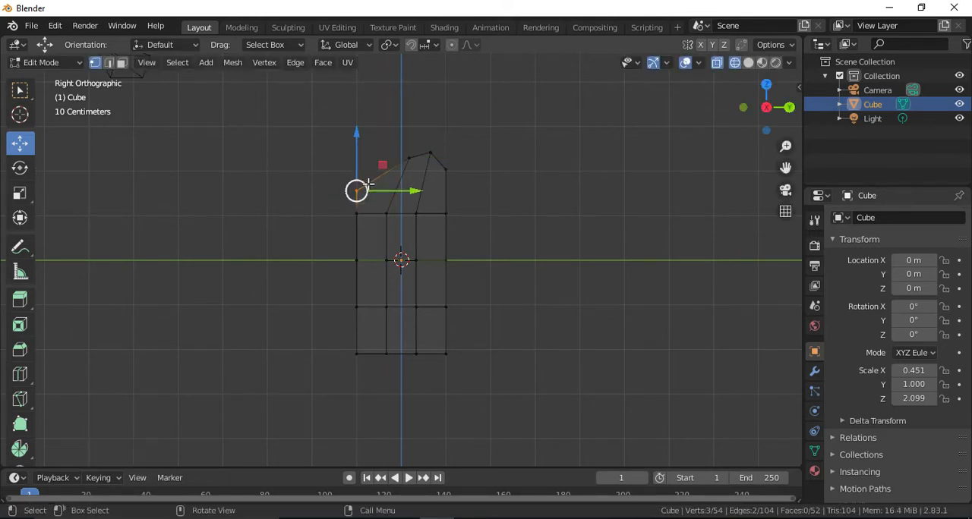
key("g")
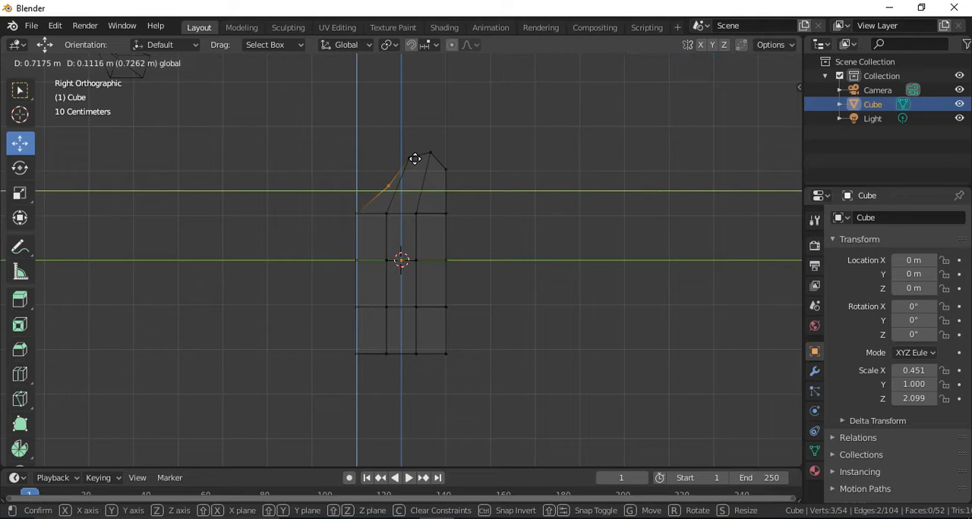
left_click(359, 224)
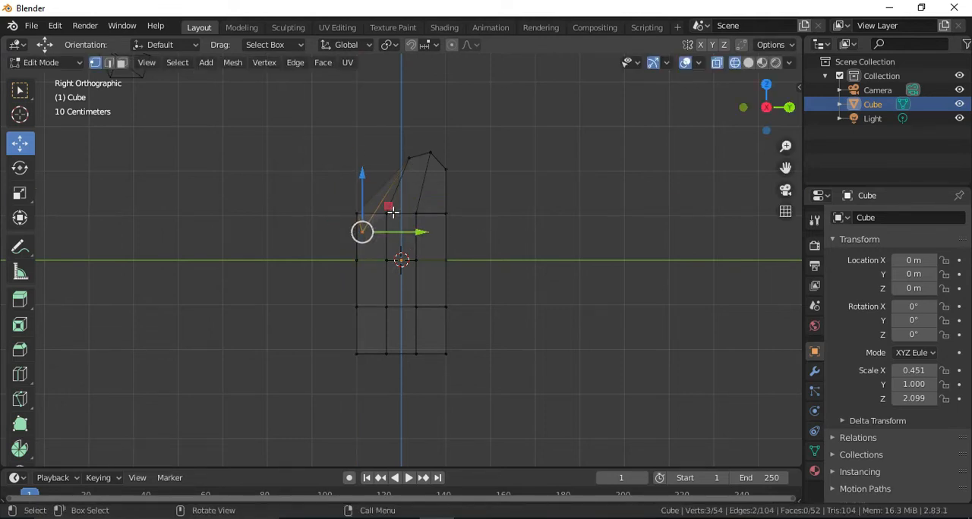
key("ctrl+z")
left_click_drag(388, 165, 419, 153)
Shift the left vertices of the second row from the top inward to curve the lung's outer side.
left_click_drag(341, 208, 430, 214)
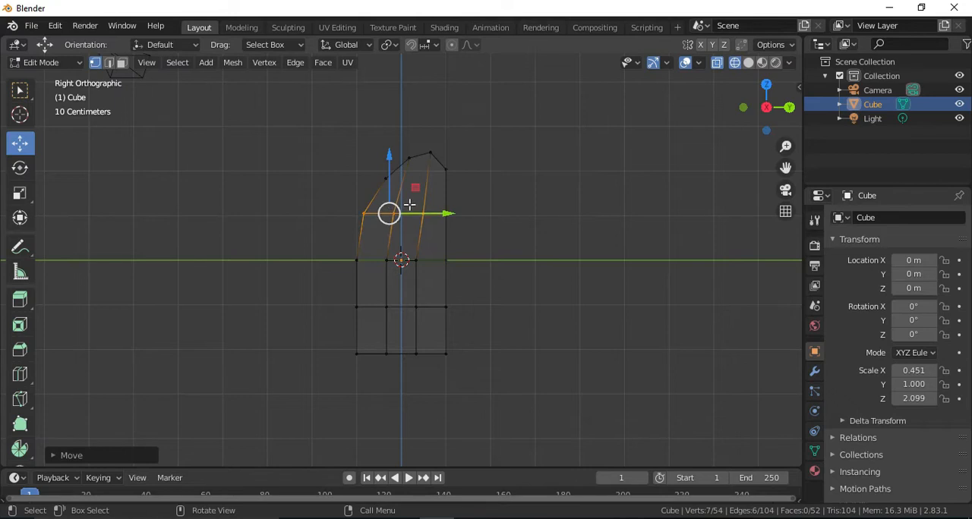
left_click(381, 215)
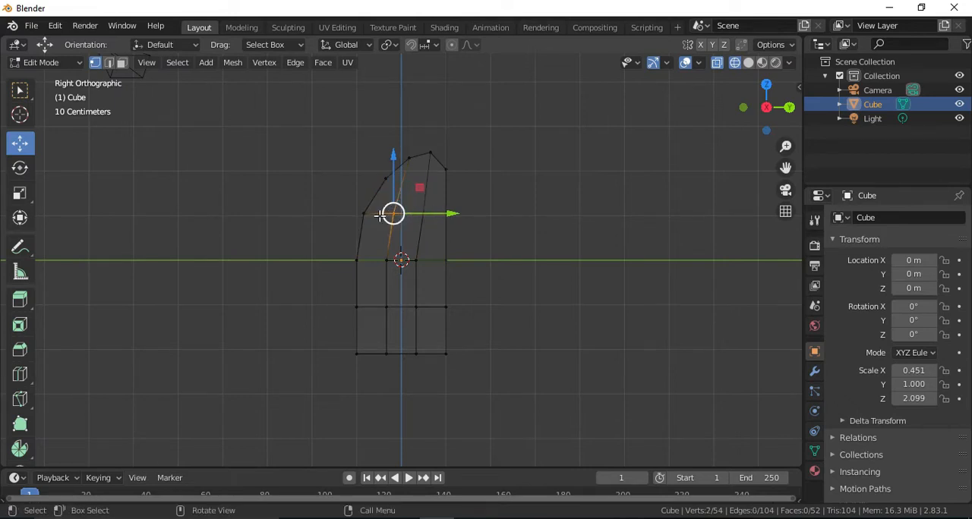
mouse_move(414, 214)
left_mouse_down()
mouse_move(449, 212)
mouse_move(417, 210)
mouse_move(426, 215)
left_mouse_up()
key("ctrl+z")
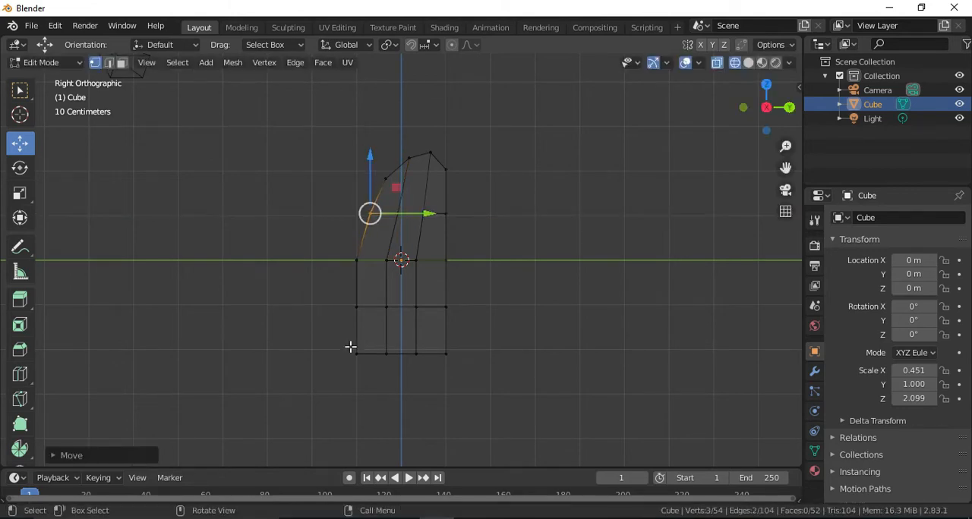
Raise the inner bottom vertices and move the bottom right corner vertices up and slightly inward to slope the lung's base.
left_click(357, 353)
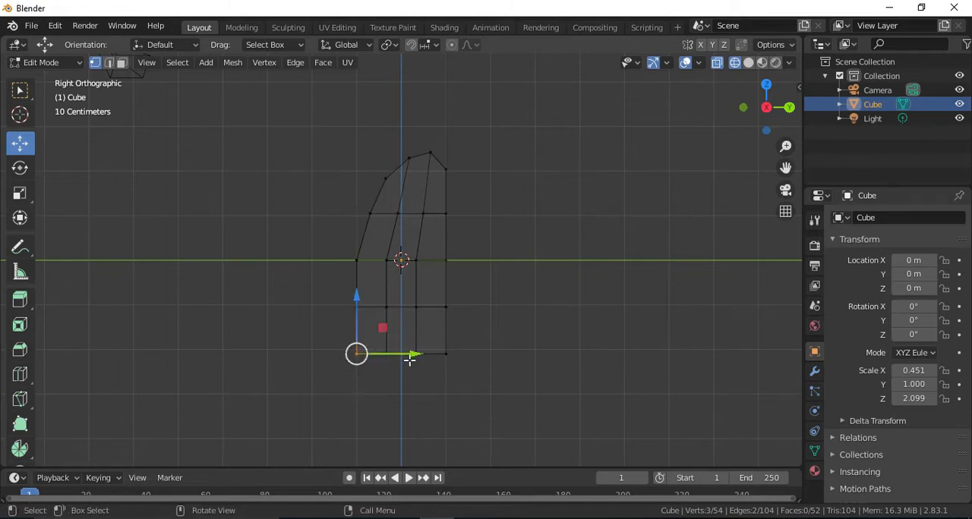
left_click_drag(386, 371, 430, 332)
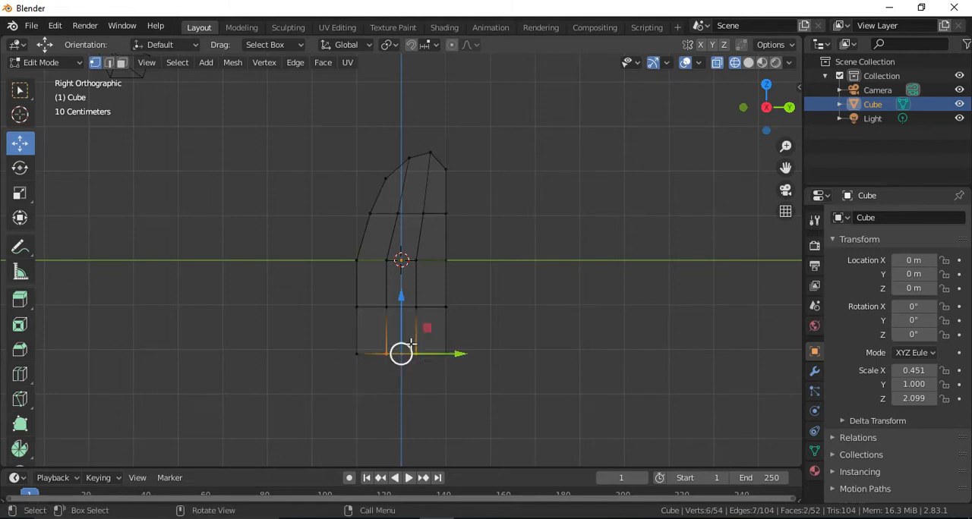
left_click_drag(401, 304, 405, 282)
left_click(442, 376)
key("g")
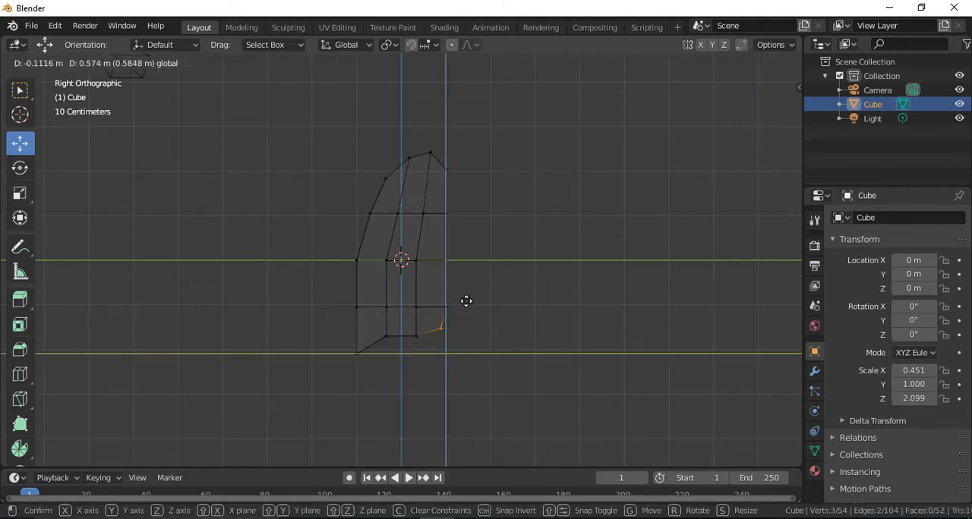
left_click(466, 302)
Shift the left and inner vertices of the row above the base outward and nudge the middle row's inner right vertices right.
left_click_drag(362, 360, 445, 306)
left_click_drag(425, 255, 461, 260)
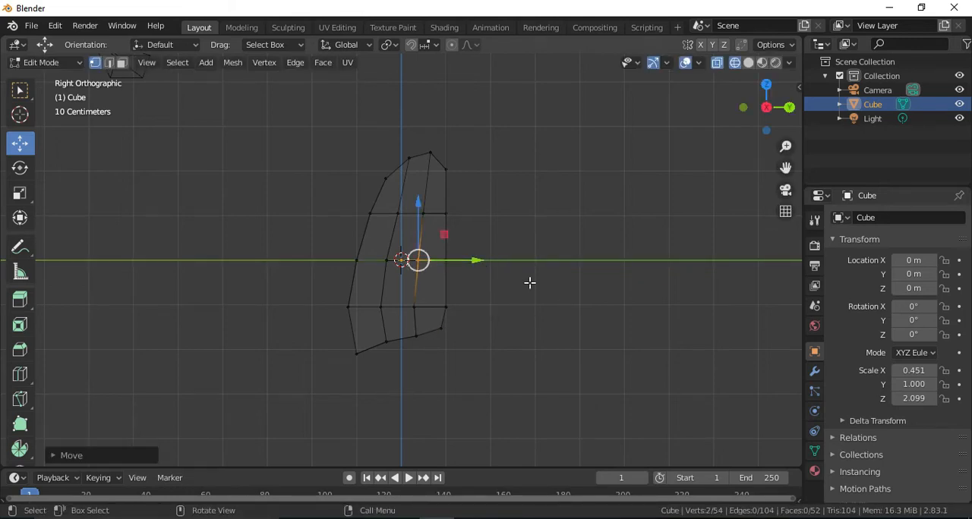
Check the lungs reference image in the browser, and move the two lowest right-side vertex groups inward to round that corner.
key("alt+Tab")
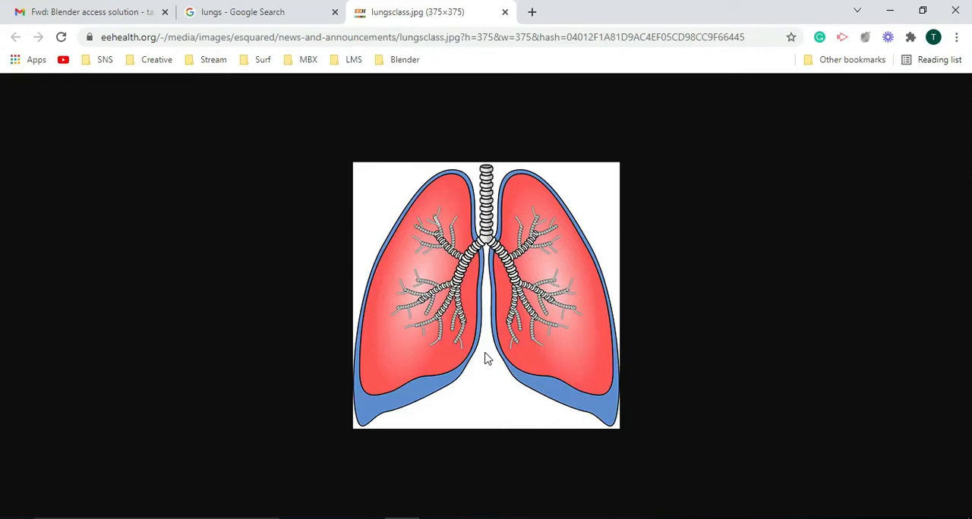
key("alt+Tab")
mouse_move(469, 313)
left_mouse_down()
mouse_move(441, 299)
mouse_move(469, 313)
left_mouse_up()
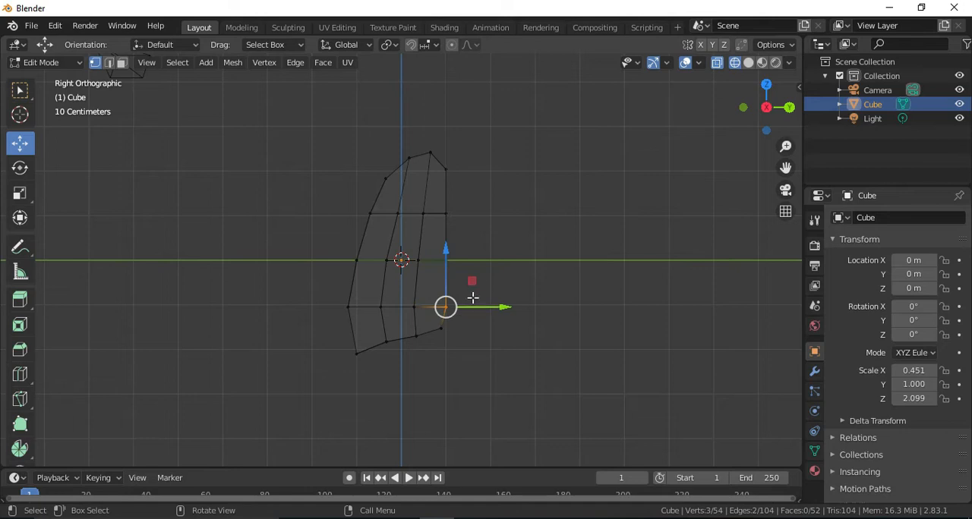
key("g")
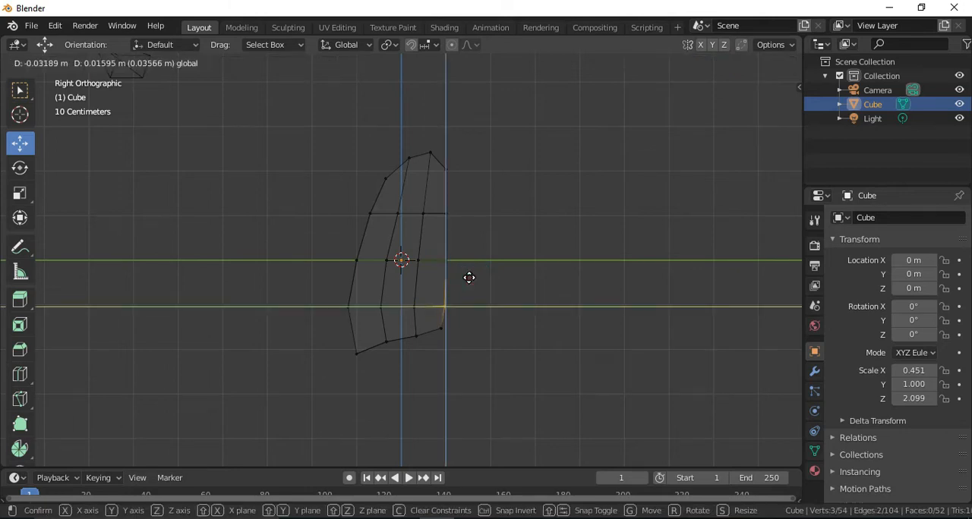
left_click_drag(460, 304, 460, 304)
left_click_drag(439, 351, 458, 299)
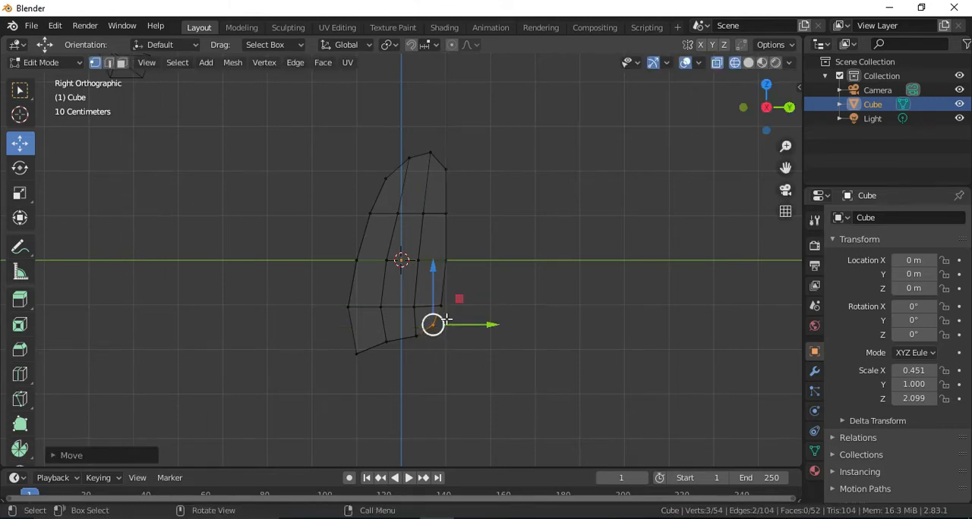
Move the top right corner vertices slightly inward and down, and lower the peak vertices slightly.
left_click_drag(459, 155, 440, 176)
left_click_drag(473, 143, 467, 148)
left_click(427, 139)
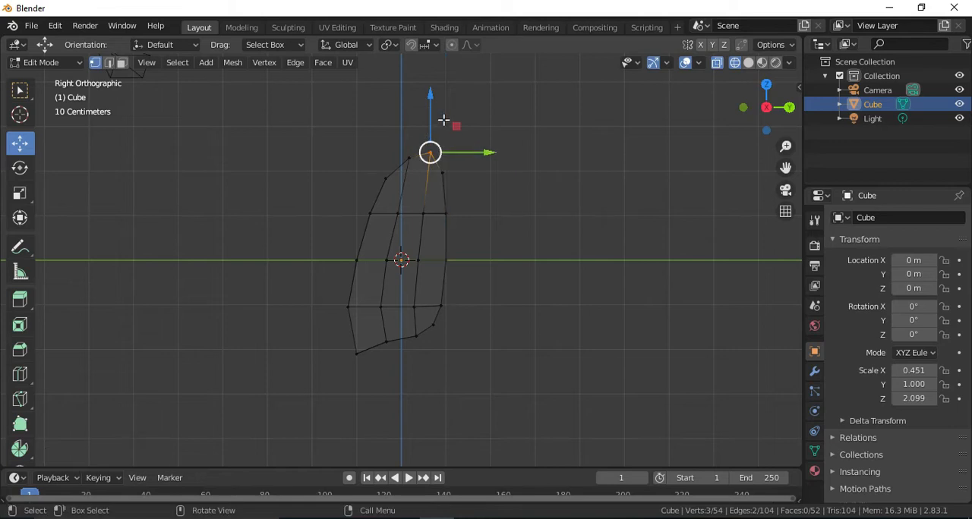
left_click_drag(431, 106, 432, 109)
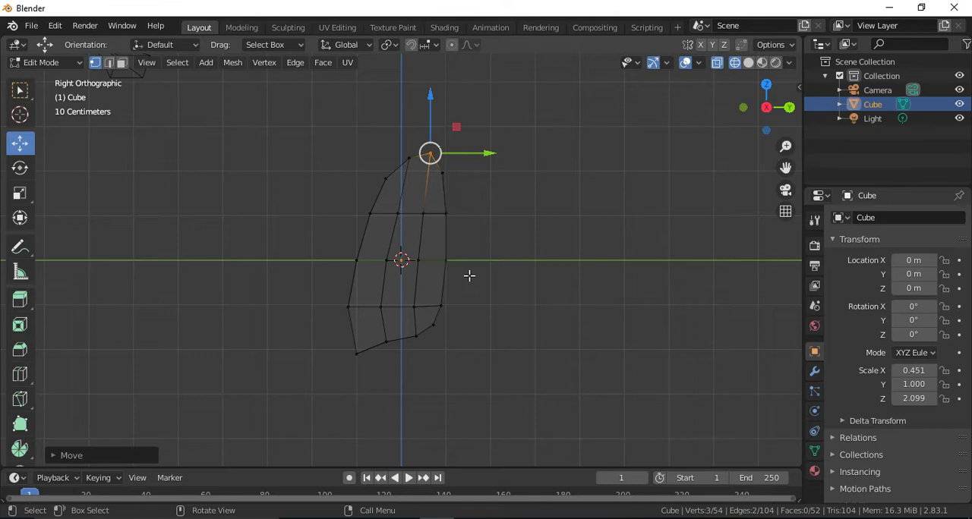
Switch the viewport to solid shading and view the lung in perspective from its flat inner side.
key("z")
left_click(562, 281)
mouse_move(766, 114)
left_mouse_down()
mouse_move(747, 133)
mouse_move(764, 112)
mouse_move(793, 125)
mouse_move(774, 123)
mouse_move(786, 110)
mouse_move(771, 98)
mouse_move(767, 110)
left_mouse_up()
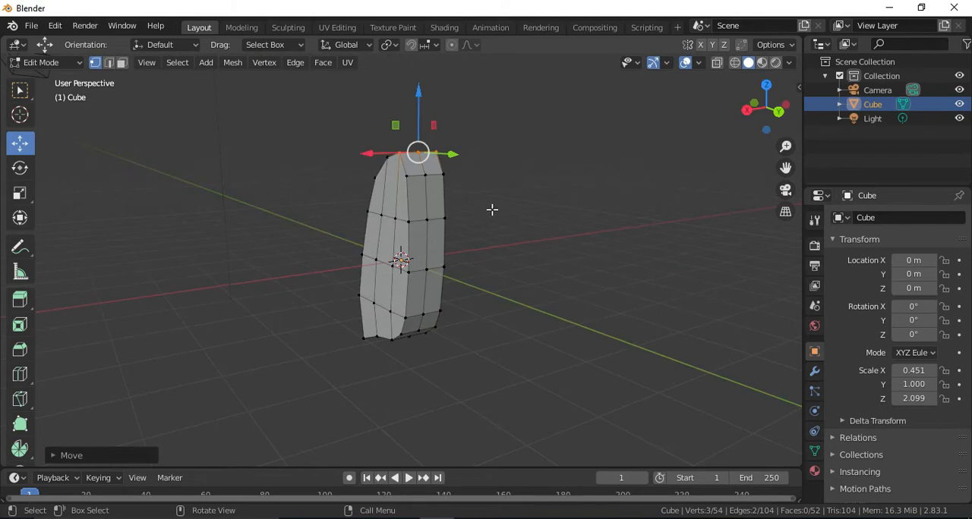
In edge select mode, move the three central vertical edges of the flat inner side inward along Y.
left_click(109, 62)
left_click(424, 200)
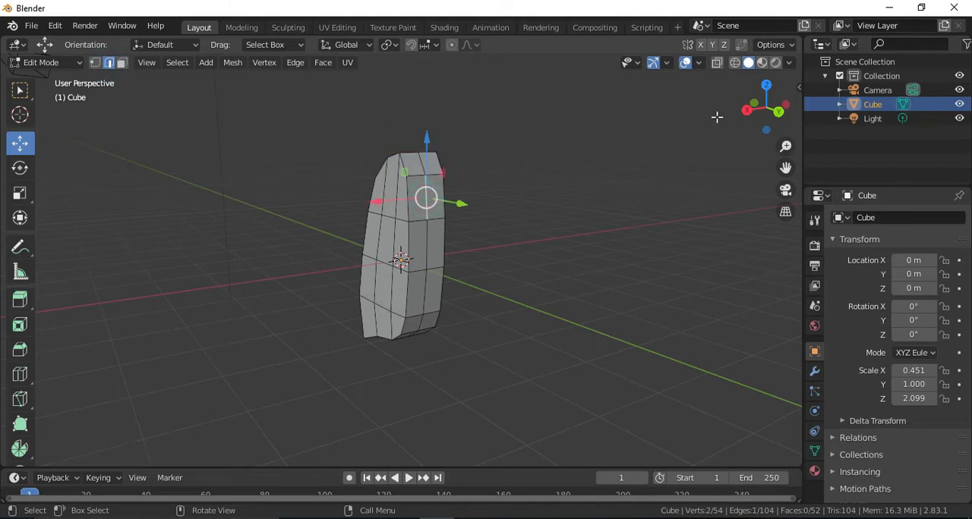
left_click_drag(762, 120, 765, 110)
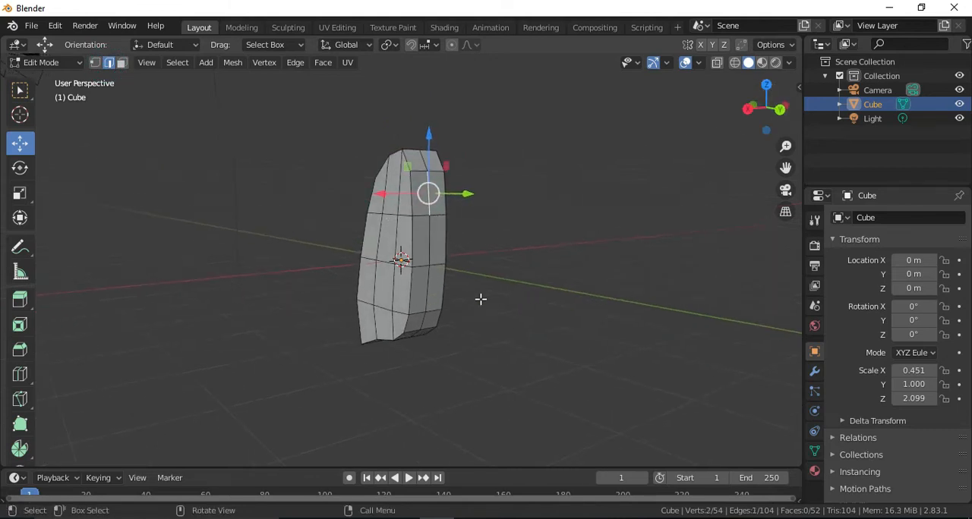
left_click(428, 250, "shift")
left_click(428, 292, "shift")
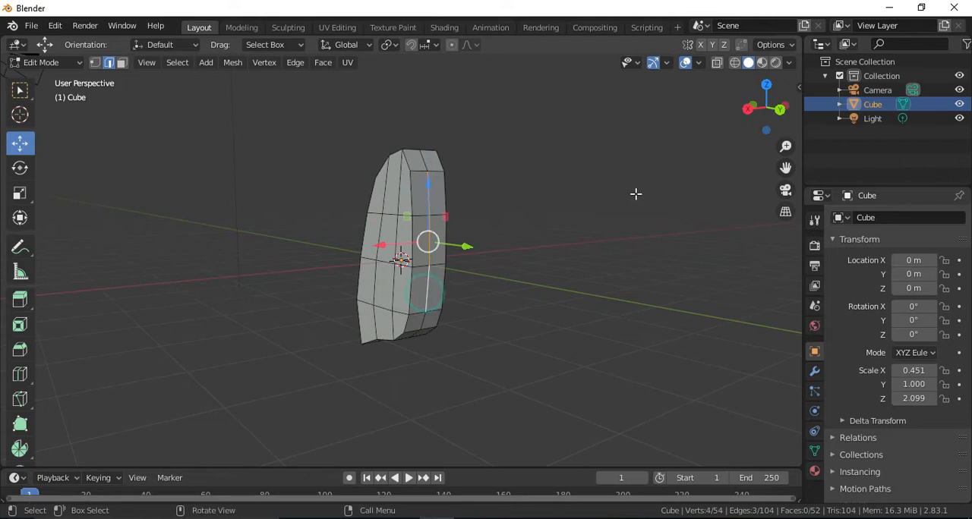
mouse_move(751, 123)
left_mouse_down()
mouse_move(768, 107)
mouse_move(763, 113)
left_mouse_up()
left_click_drag(474, 249, 465, 249)
Select the four central vertical edges of the curved outer side and move them outward along Y.
left_click_drag(778, 111, 759, 110)
left_click(385, 211)
left_click(372, 262, "shift")
left_click(370, 308, "shift")
left_click(372, 336, "shift")
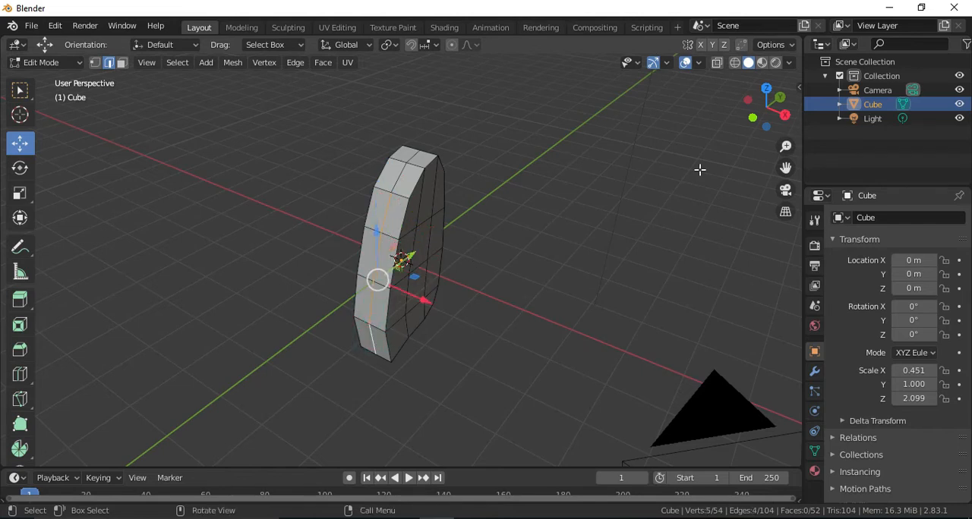
mouse_move(774, 125)
left_mouse_down()
mouse_move(755, 114)
mouse_move(772, 110)
left_mouse_up()
left_click_drag(418, 259, 404, 257)
Raise the central edges on the lung's sloping crown and top to round them across their width.
left_click(407, 163)
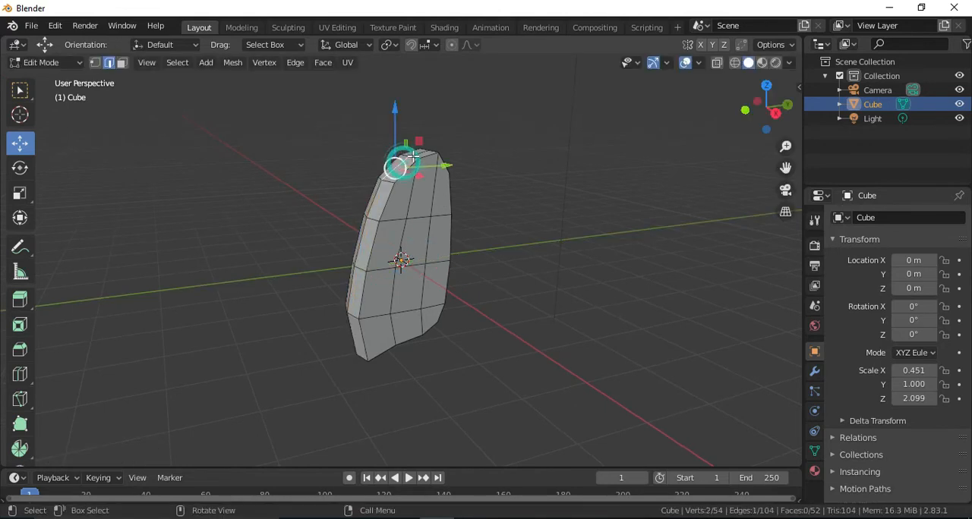
left_click(771, 111)
left_click_drag(785, 168, 785, 223)
scroll(438, 245, "up", 5)
left_click_drag(409, 143, 406, 136)
middle_click_drag(407, 137, 462, 131)
left_click(462, 130)
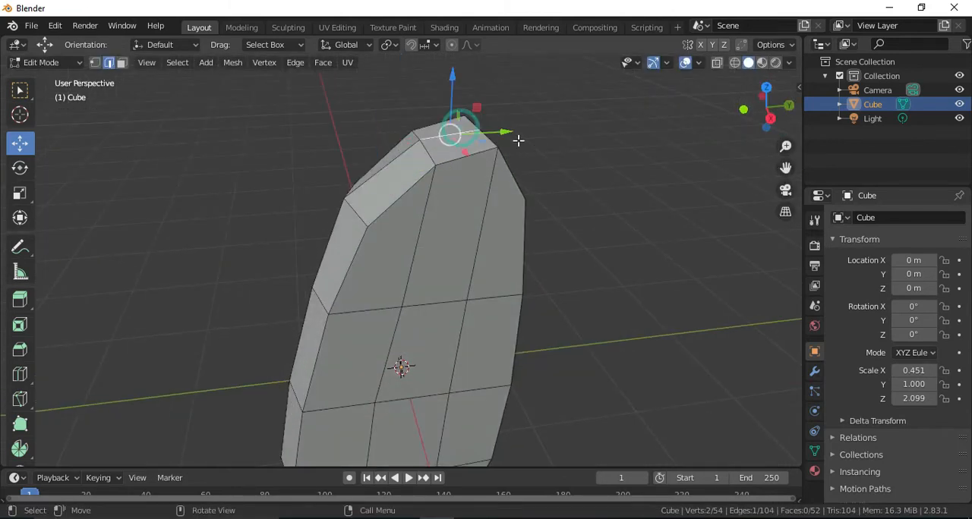
left_click(768, 116)
mouse_move(445, 130)
left_mouse_down()
mouse_move(444, 87)
mouse_move(445, 129)
left_mouse_up()
Move the central edge between the peak and the inner top corner outward.
left_click_drag(779, 115, 720, 132)
left_click(482, 157)
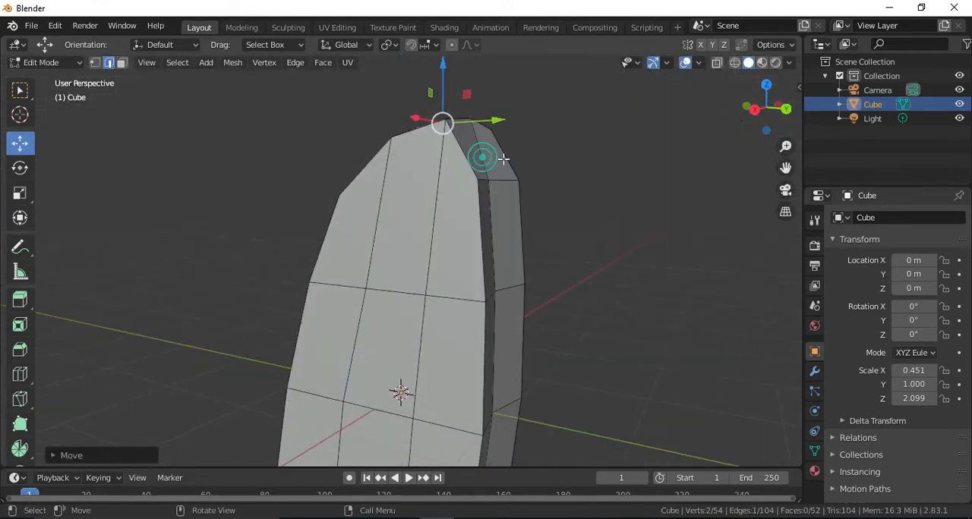
left_click(753, 110)
left_click_drag(511, 127, 523, 123)
In vertex select mode, move the central vertex of the inner top corner outward in the right orthographic view.
left_click_drag(762, 113, 693, 135)
key("1")
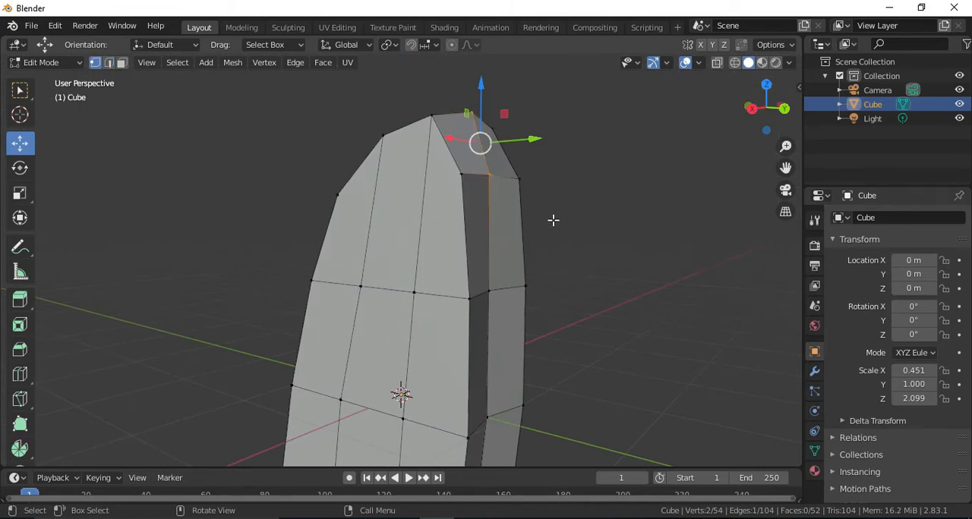
left_click(487, 176)
left_click(773, 114)
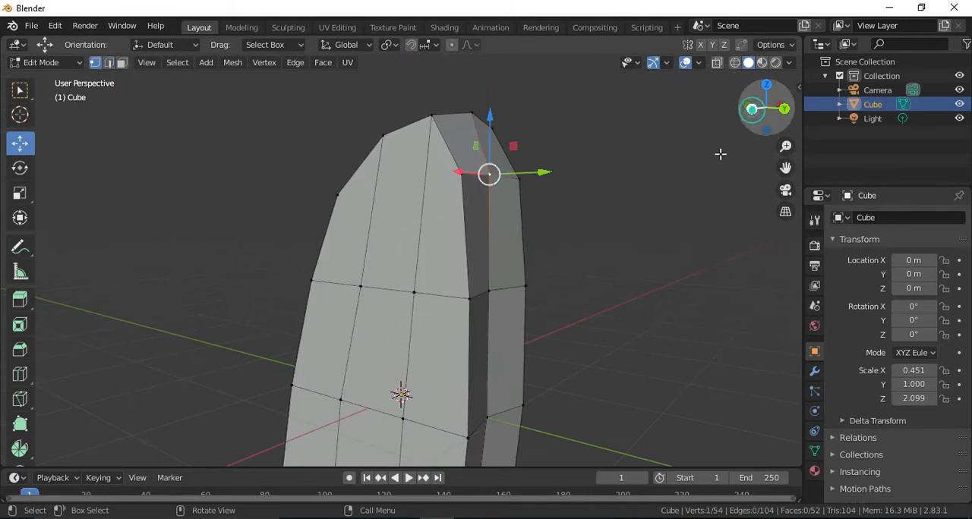
left_click_drag(527, 155, 544, 150)
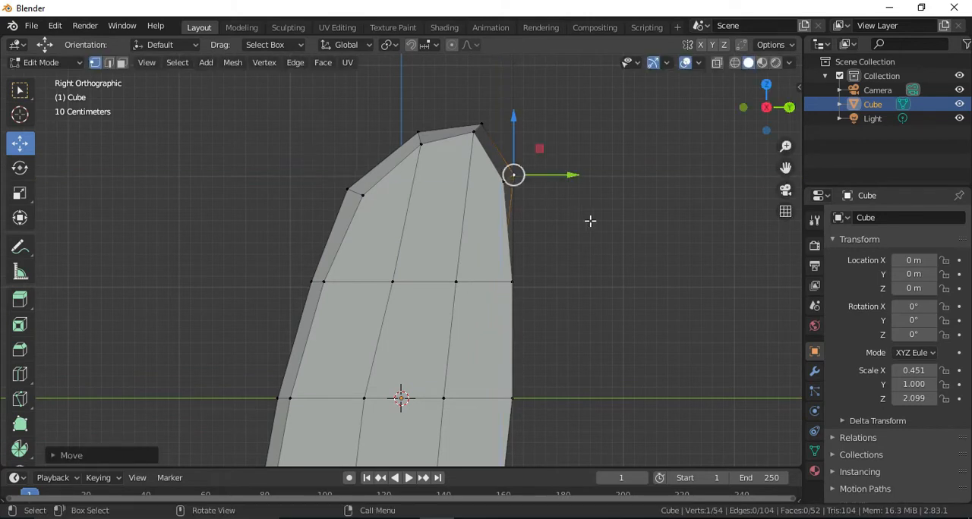
Raise the two central inner vertices on the lung's underside to hollow the base.
left_click_drag(785, 167, 838, 0)
left_click_drag(778, 124, 466, 336)
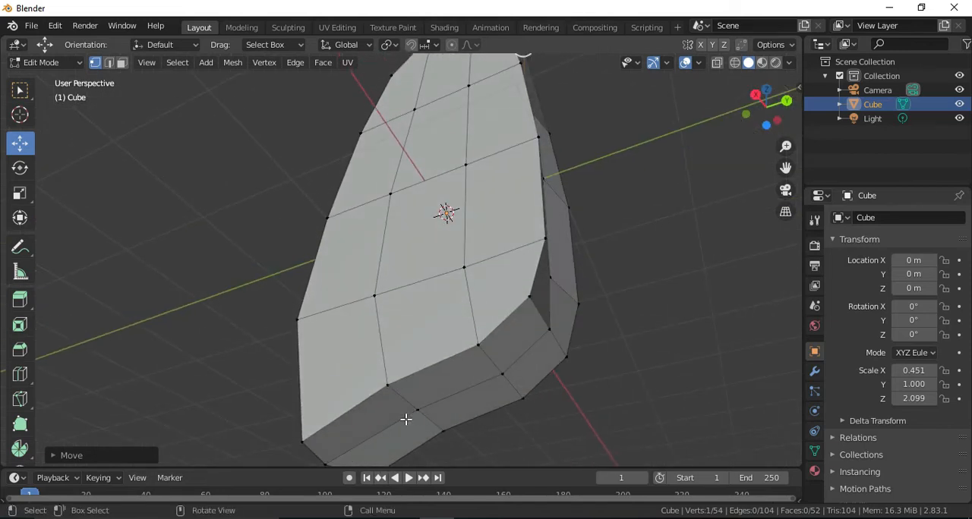
left_click_drag(786, 167, 788, 108)
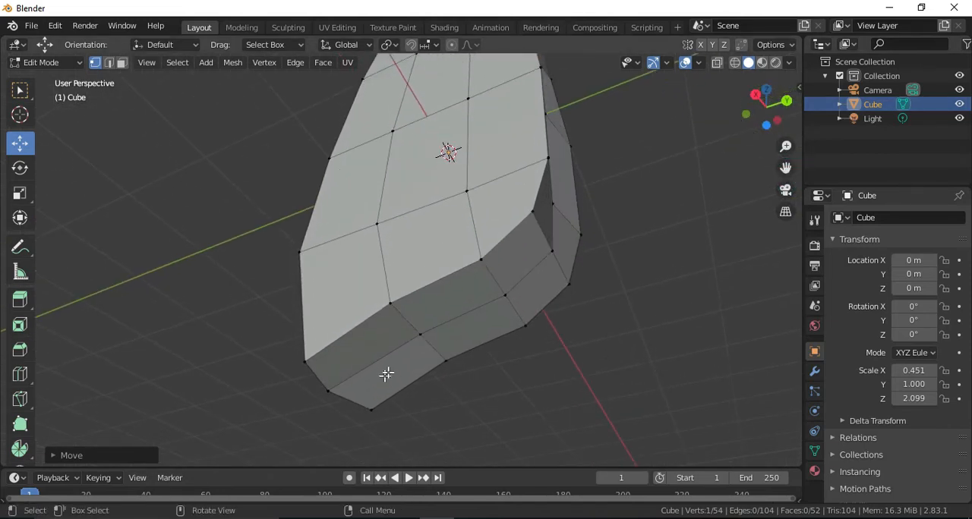
left_click(418, 337)
left_click(505, 296, "shift")
left_click_drag(768, 114, 463, 296)
left_click_drag(308, 456, 308, 455)
Raise the central vertex at the lung's lowest outer tip and move the base's inner corner central vertex inward.
left_click(334, 405)
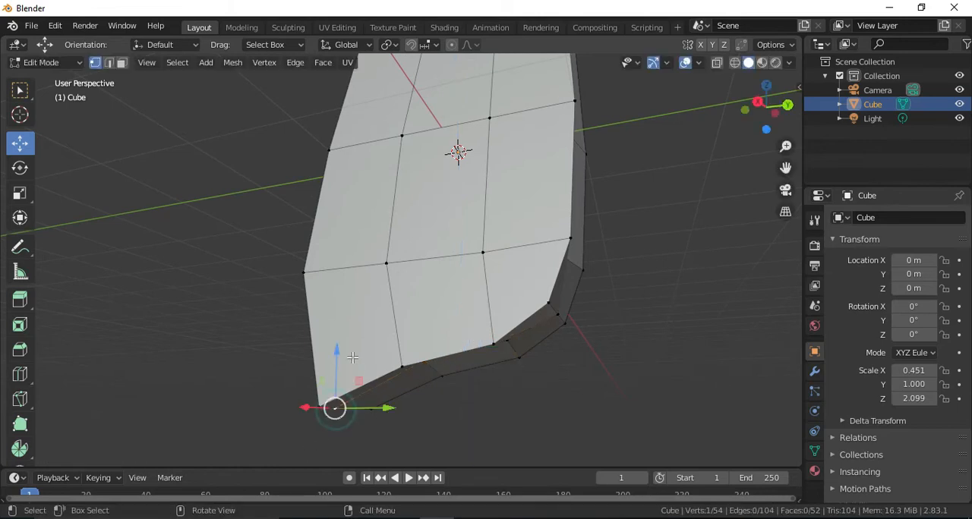
left_click_drag(335, 383, 341, 347)
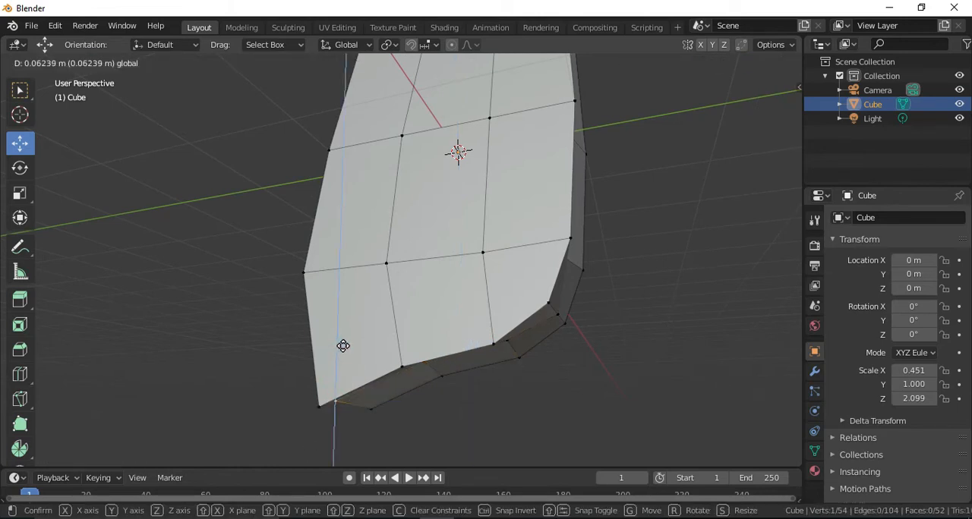
left_click_drag(485, 329, 485, 329)
left_click(558, 315)
left_click_drag(782, 132, 636, 386)
left_click_drag(586, 356, 568, 341)
From the back orthographic view, scale the two side vertices of the peak closer together along X.
scroll(568, 341, "down", 2)
scroll(568, 340, "down", 1)
left_click_drag(764, 119, 763, 148)
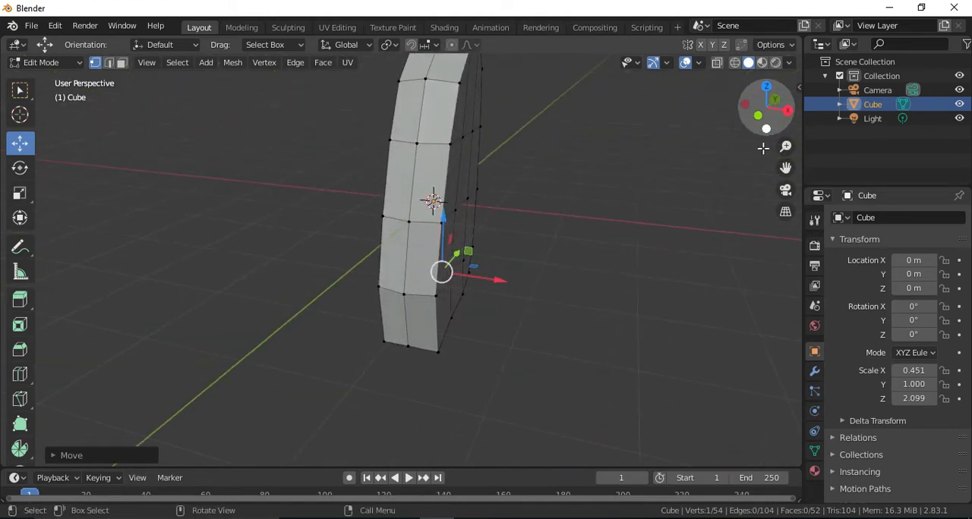
left_click_drag(782, 114, 778, 112)
left_click(770, 122)
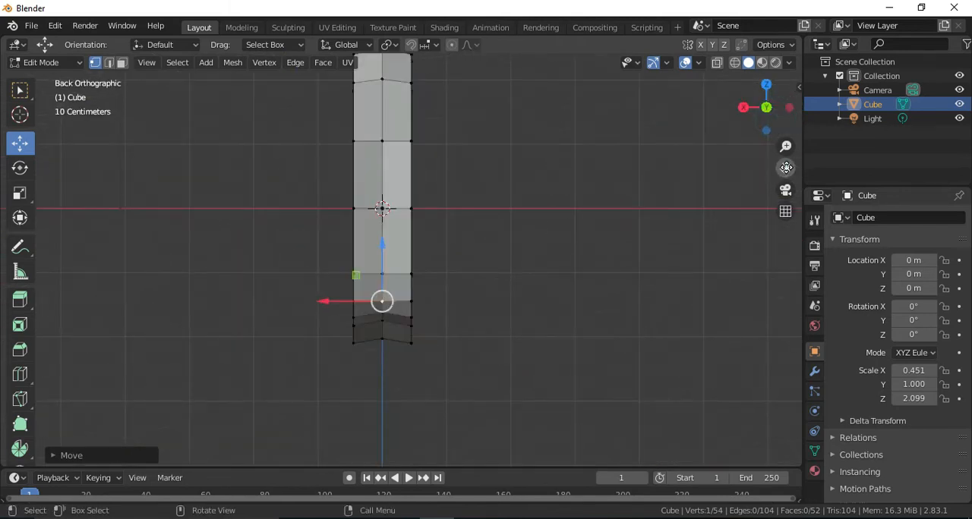
left_click_drag(785, 168, 786, 318)
scroll(387, 217, "up", 3)
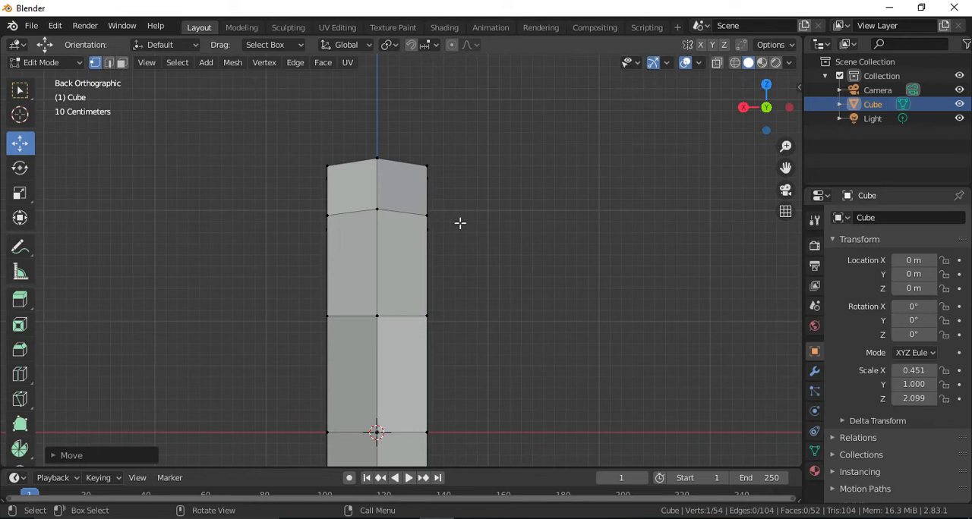
left_click(328, 165)
left_click(427, 166, "shift")
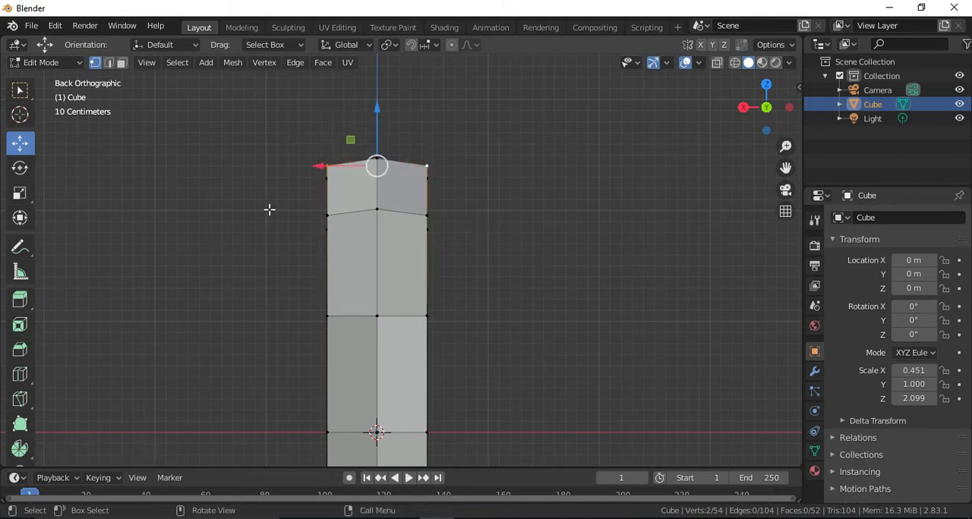
left_click(20, 193)
left_click_drag(319, 166, 336, 166)
Scale the side vertices of the inner top corner and of the row below it closer together along X.
left_click(327, 215)
left_click(425, 216, "shift")
left_click_drag(320, 219, 334, 218)
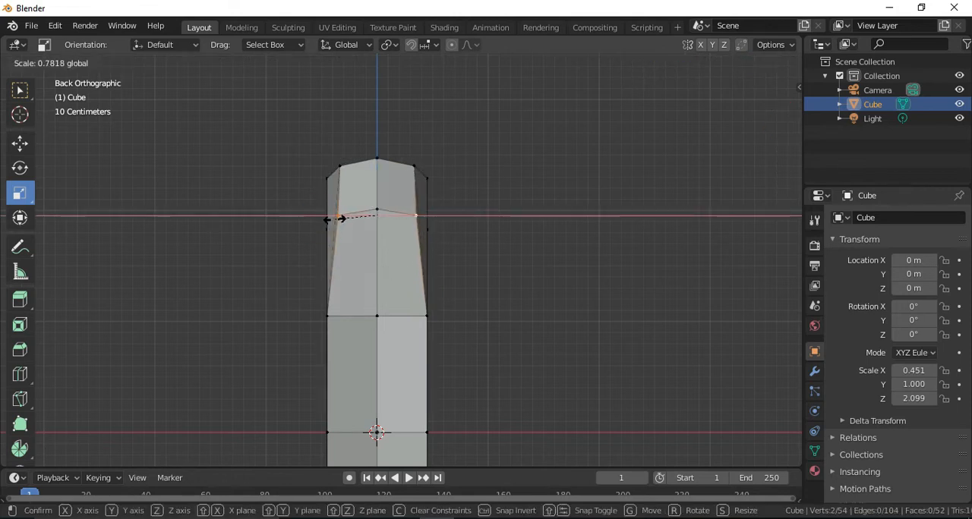
left_click_drag(334, 218, 334, 218)
left_click(328, 315)
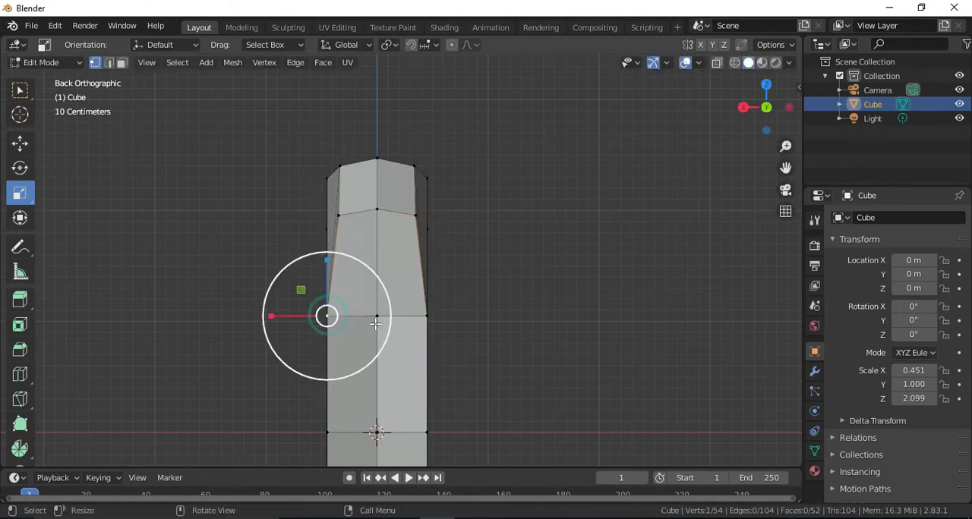
left_click(416, 325, "shift")
left_click_drag(322, 318, 335, 322)
Scale the side vertices of the inner side's middle row closer together along X.
left_click_drag(785, 169, 791, 55)
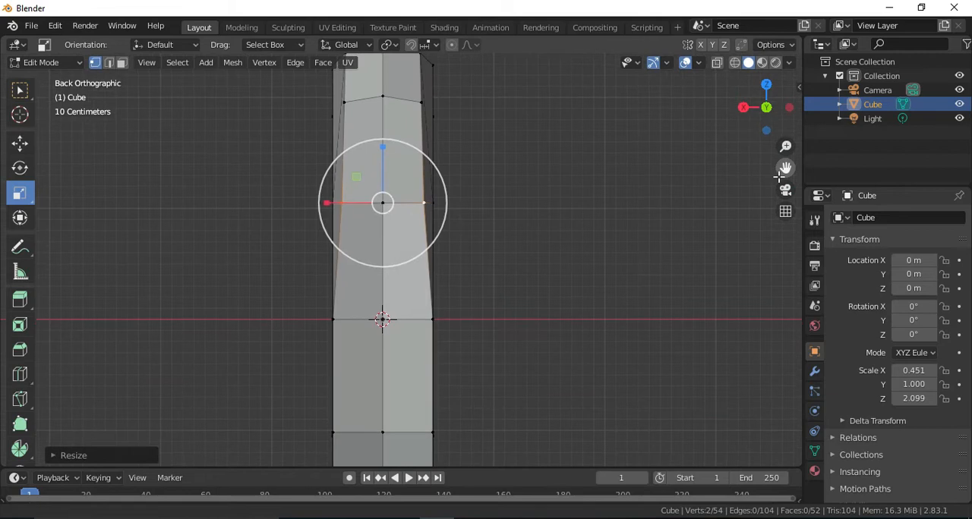
left_click(332, 319)
left_click(432, 319, "shift")
left_click_drag(326, 319, 346, 319)
Scale the side vertices of the inner side's row just below the middle closer together along X.
left_click_drag(790, 171, 818, 56)
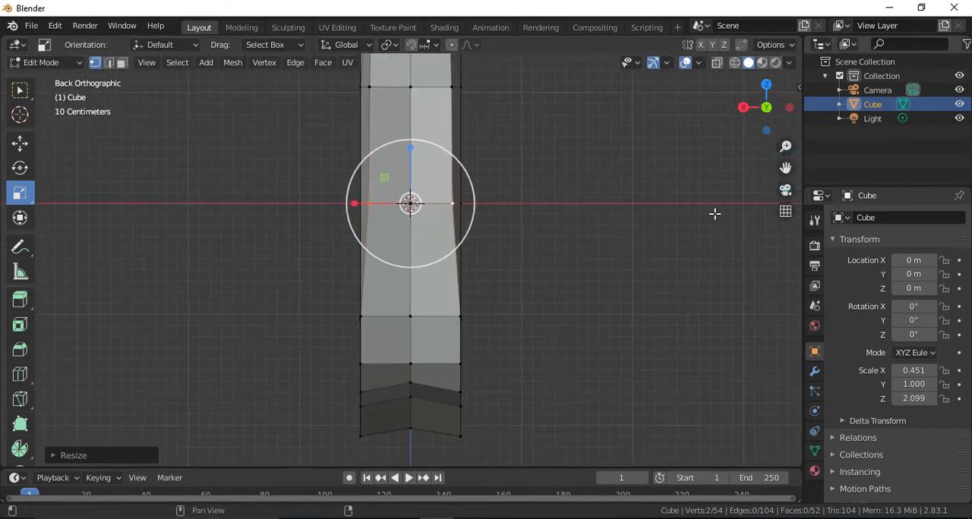
left_click(361, 316)
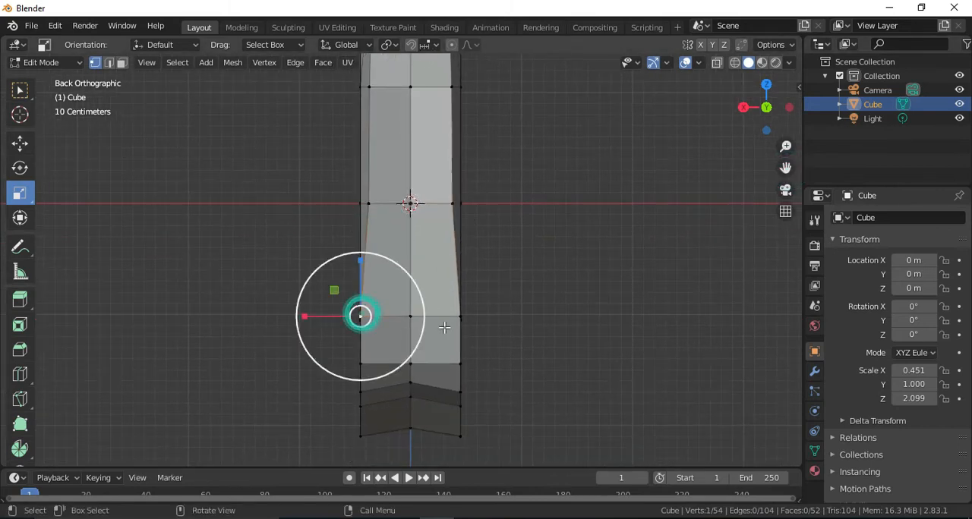
left_click(460, 316, "shift")
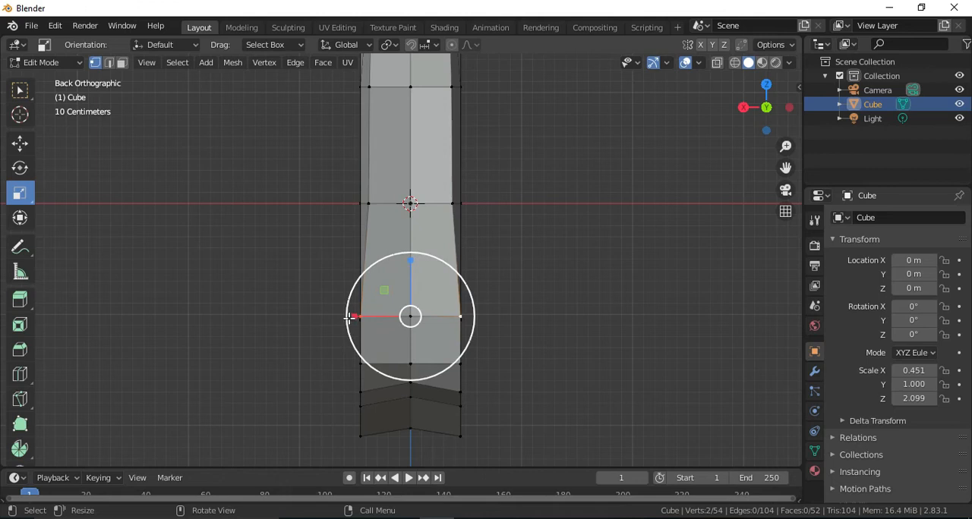
left_click_drag(354, 319, 368, 317)
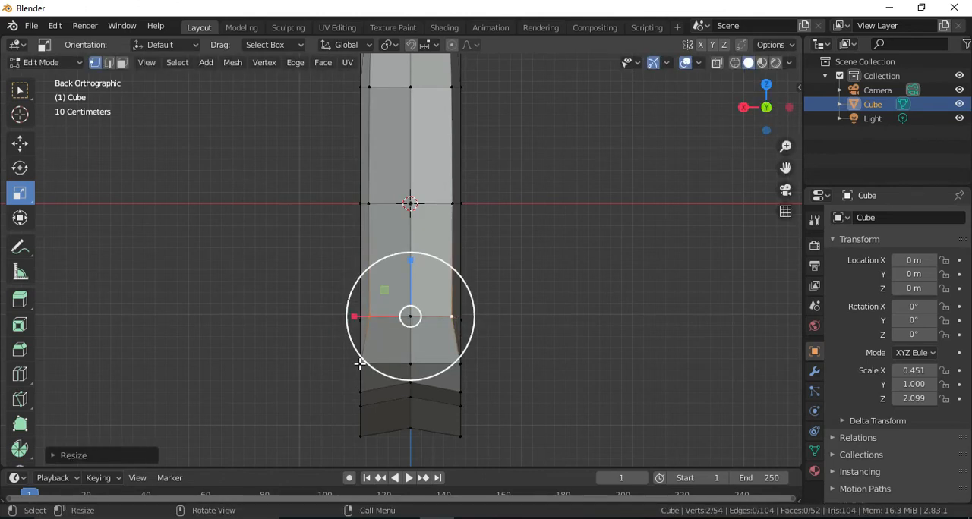
Scale the side vertices of the base's inner corner and of the first underside row closer together along X.
left_click(359, 364)
left_click(460, 364, "shift")
left_click_drag(351, 363, 365, 366)
left_click(359, 391)
left_click(460, 391, "shift")
left_click_drag(352, 393, 357, 392)
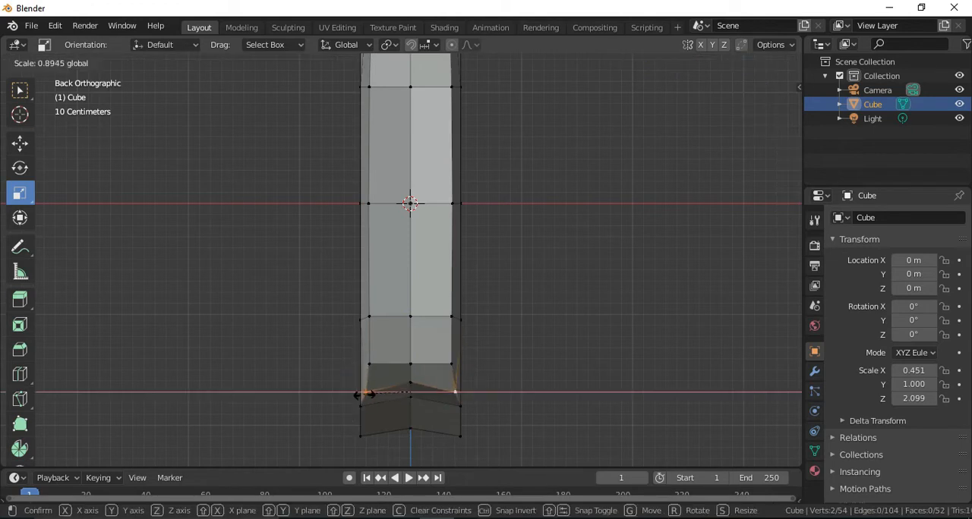
left_click_drag(363, 395, 358, 394)
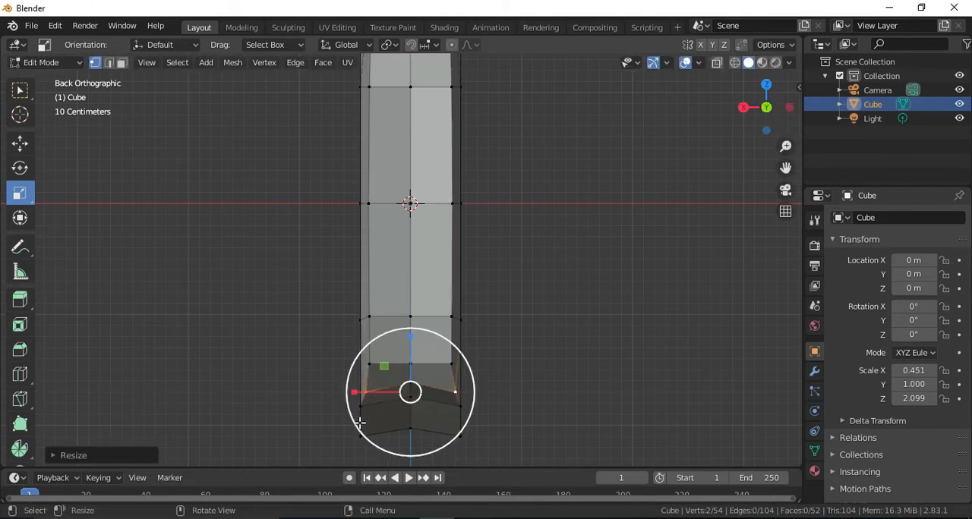
Scale the side vertices of the two lowest underside rows, down to the outer tip, closer together along X.
left_click(360, 406)
left_click(455, 406, "shift")
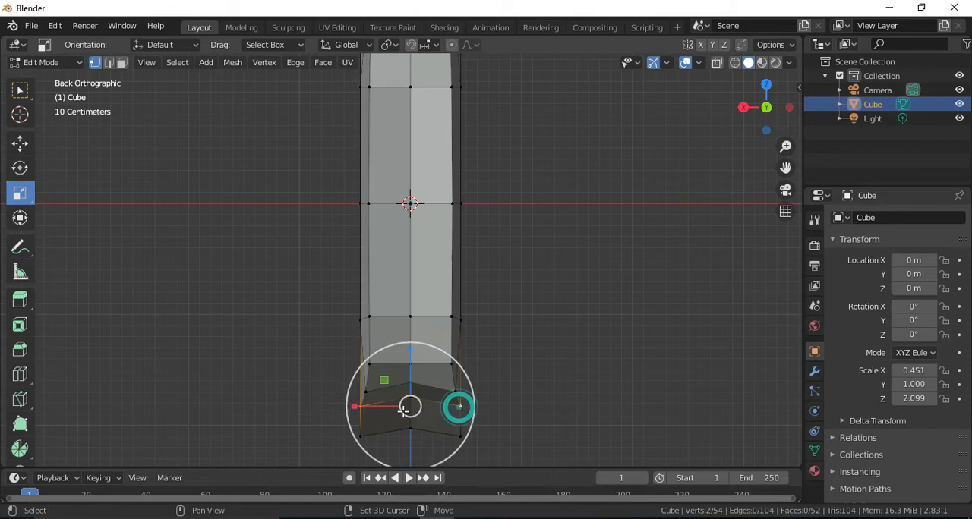
left_click_drag(345, 408, 350, 410)
left_click(360, 436)
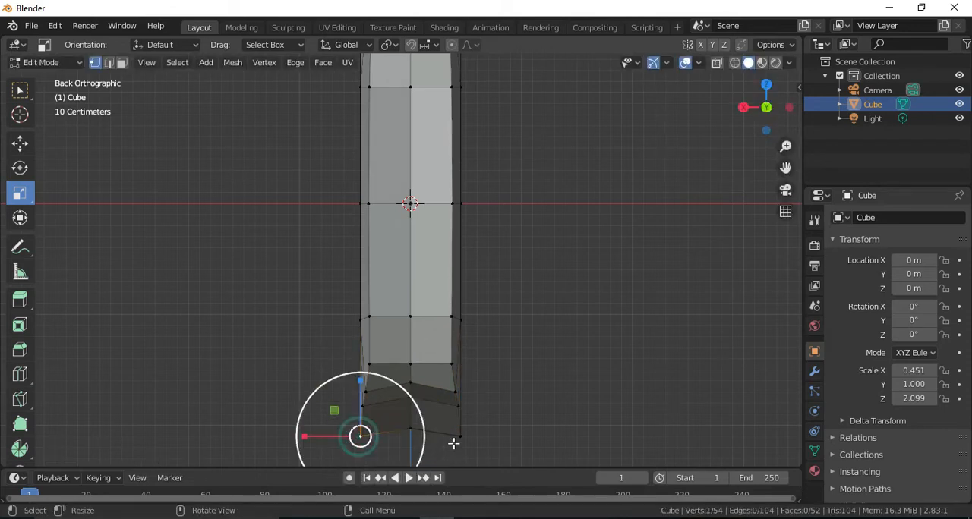
left_click(460, 438, "shift")
left_click_drag(356, 438, 375, 428)
From the front orthographic view, scale the side vertices of the outer side's top two rows closer together along X.
scroll(514, 263, "down", 2)
left_click_drag(774, 174, 755, 293)
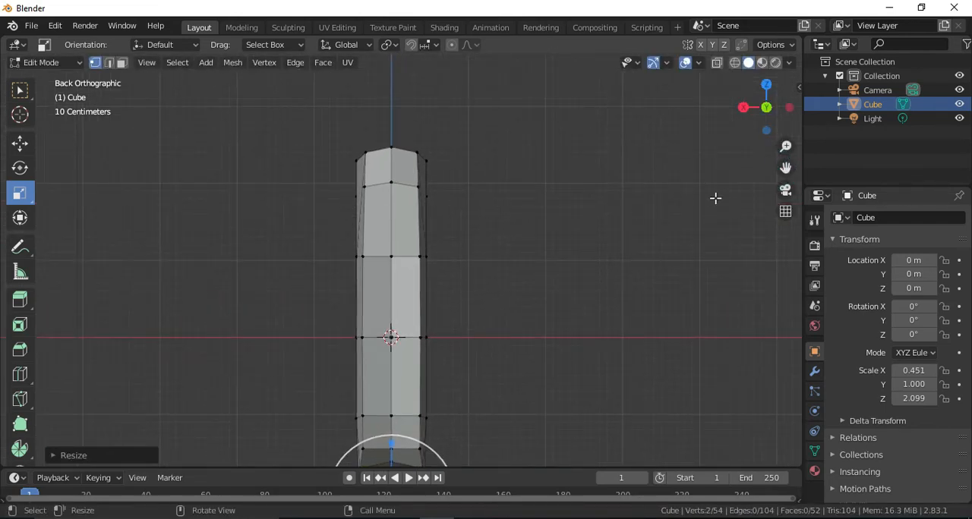
left_click_drag(766, 108, 933, 104)
left_click(766, 106)
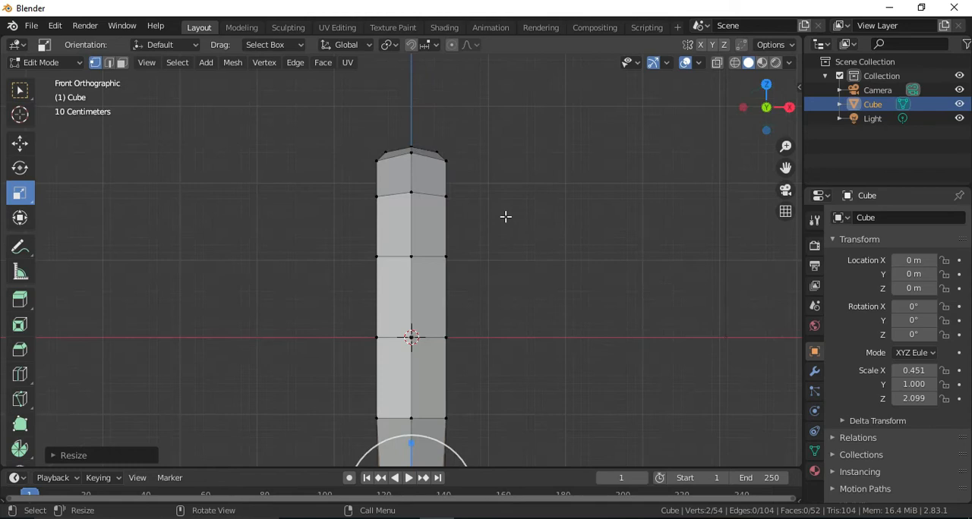
left_click(377, 161)
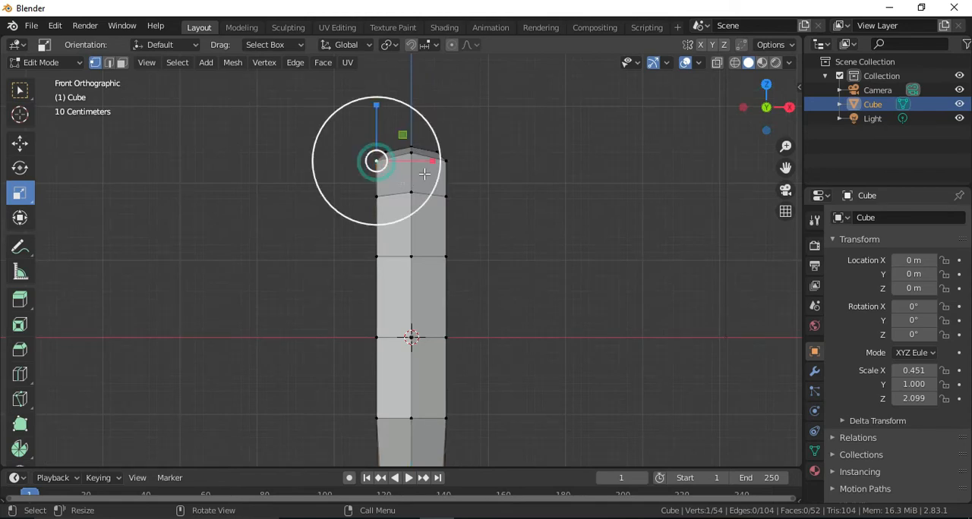
left_click(445, 162, "shift")
left_click_drag(468, 162, 454, 162)
left_click(378, 195)
left_click(445, 195, "shift")
left_click_drag(466, 196, 454, 195)
In wireframe shading, scale the side vertices of the outer side's row above the middle slightly closer together along X.
key("z")
left_click(377, 256)
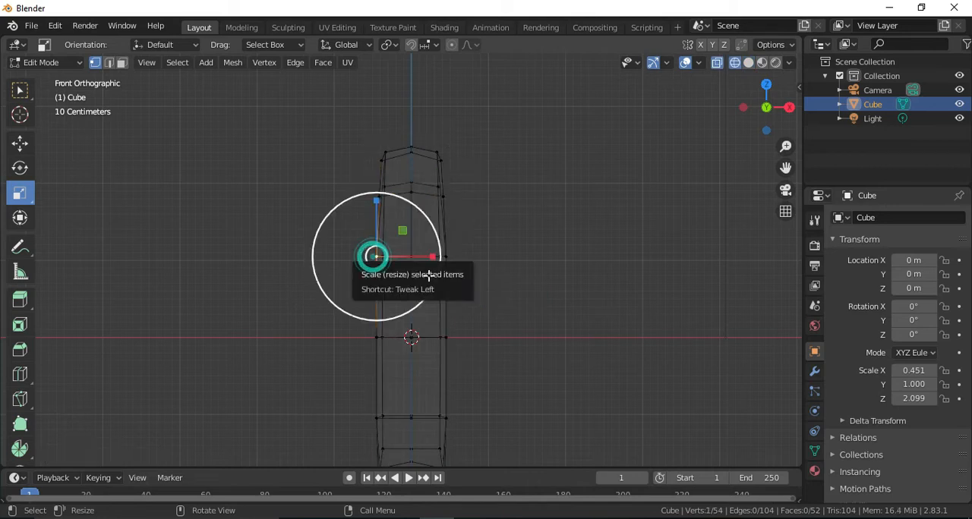
left_click(446, 256, "shift")
left_click_drag(766, 130, 721, 142)
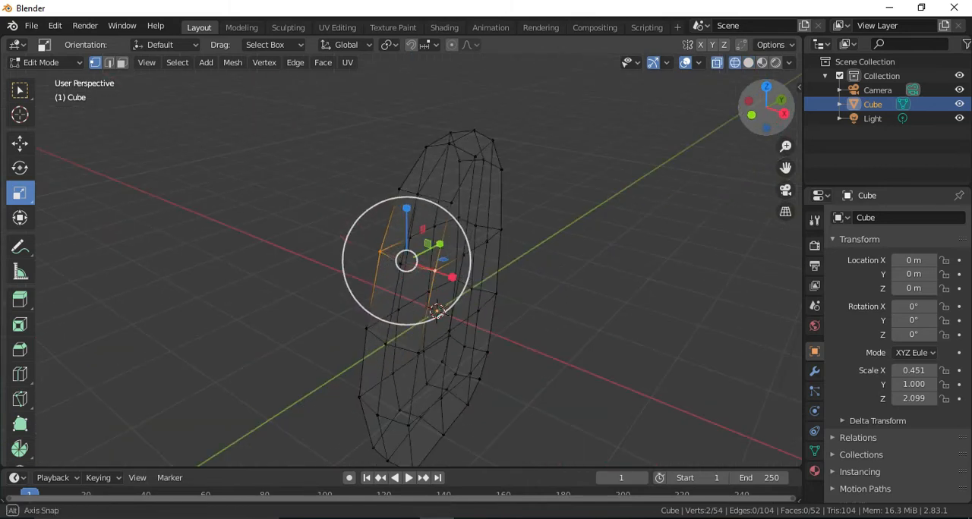
left_click(752, 116)
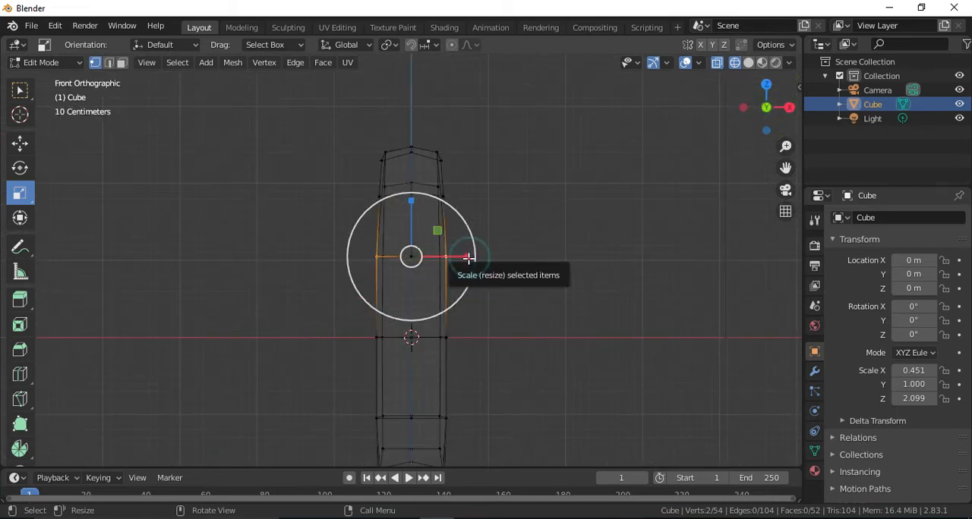
left_click_drag(469, 258, 467, 258)
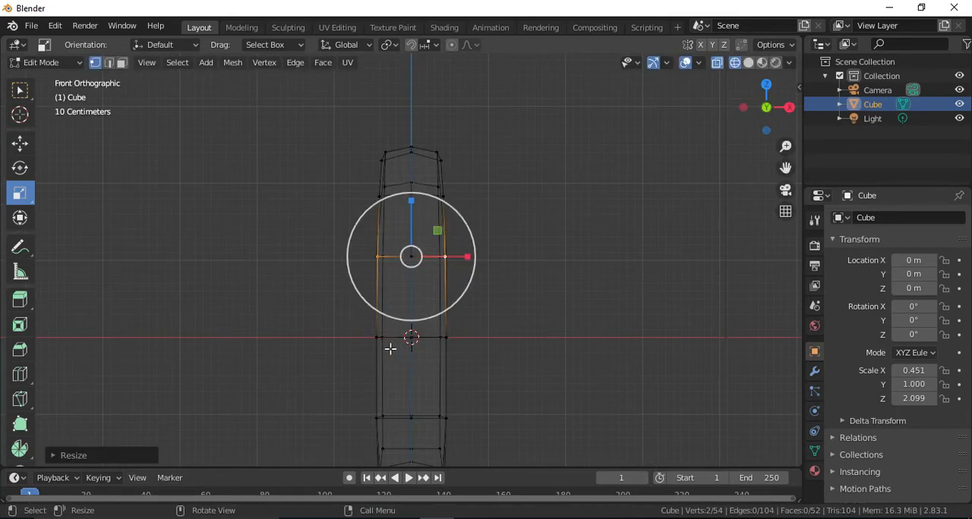
Narrow the full vertex row just below the lung's middle along X, undoing the unwanted change.
left_click_drag(785, 167, 784, 114)
left_click_drag(311, 338, 459, 364)
left_click_drag(358, 387, 485, 408)
key("ctrl+z")
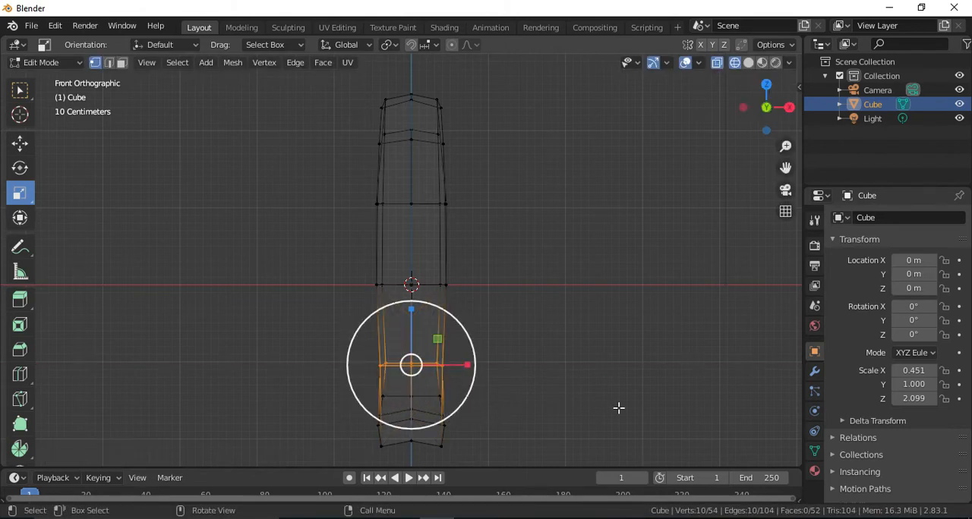
Box-select the vertex rows around the lung's base and scale them narrower along X.
left_click(334, 407)
left_click_drag(334, 408, 475, 388)
left_click(546, 422)
left_click_drag(347, 387, 450, 398)
left_click_drag(303, 408, 458, 419)
left_click_drag(394, 440, 387, 441)
left_click_drag(326, 453, 468, 420)
Scale the vertex rows at the lung's peak and just below it narrower along X to taper the top.
left_click_drag(368, 81, 457, 100)
left_click_drag(307, 120, 458, 138)
left_click_drag(294, 84, 448, 101)
Scale the full vertex row just above the lung's middle slightly narrower along X.
left_click_drag(327, 182, 458, 201)
left_click_drag(319, 298, 538, 262)
left_click_drag(341, 190, 476, 204)
left_click(468, 203)
Scale the lowest tip's vertices and the base rows just above them narrower along X to taper the bottom.
left_click_drag(362, 461, 524, 424)
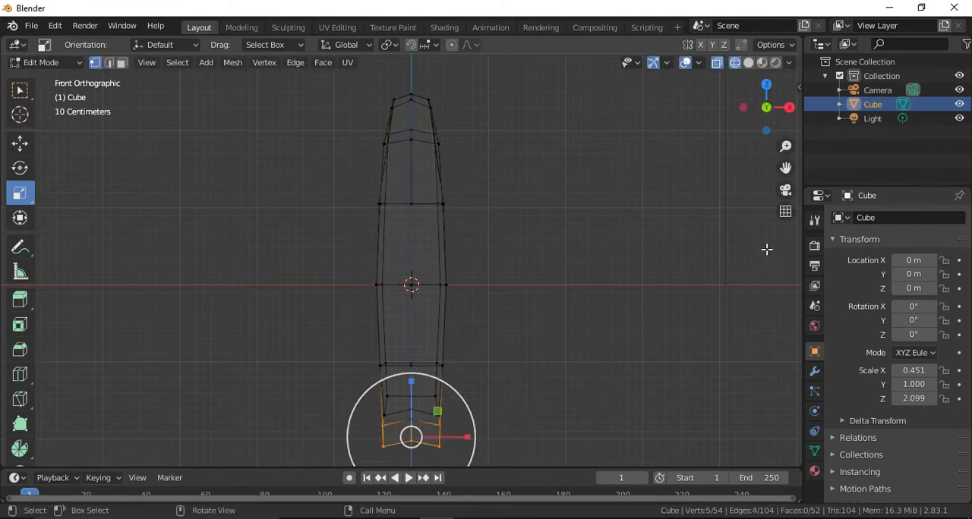
left_click_drag(785, 173, 785, 112)
left_click(566, 370)
left_click_drag(347, 424, 456, 385)
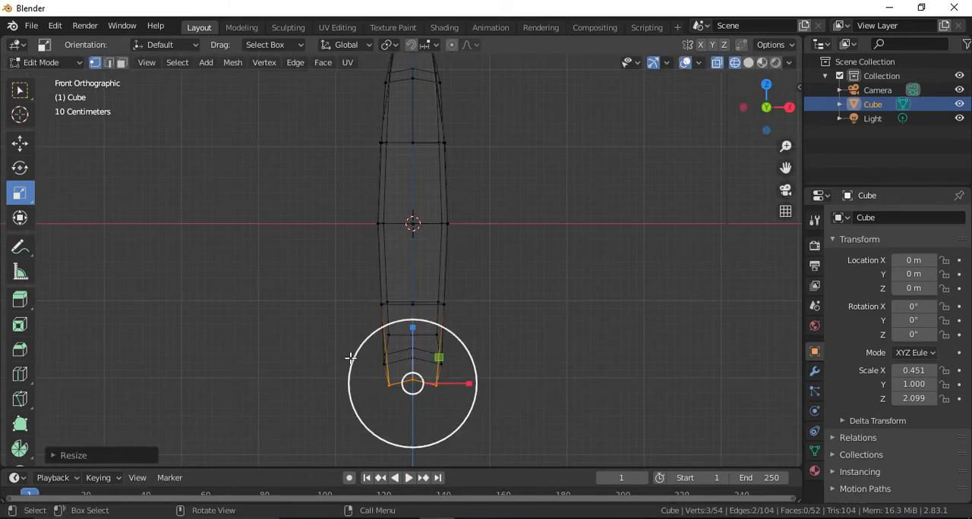
left_click_drag(306, 338, 461, 358)
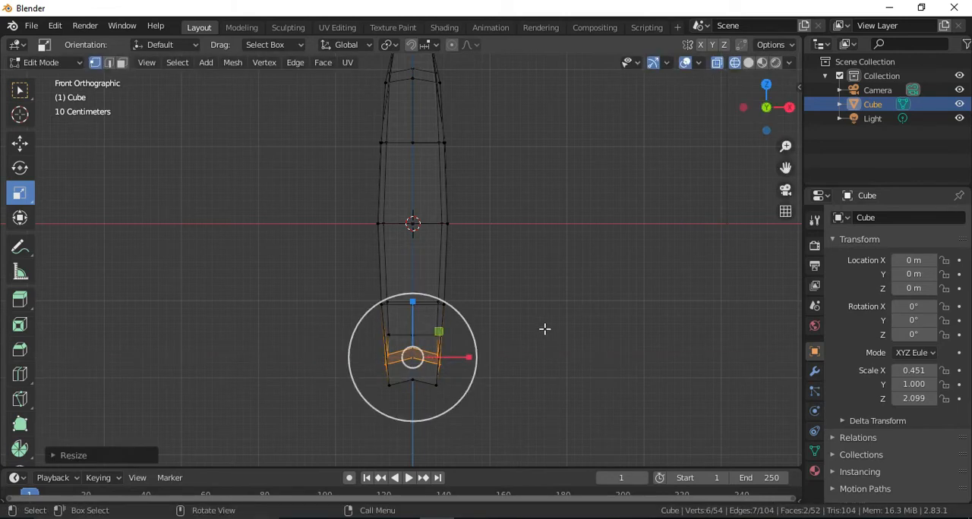
Return to solid shading and move a central vertex of the lung's broad face outward along X.
key("z")
left_click(690, 282)
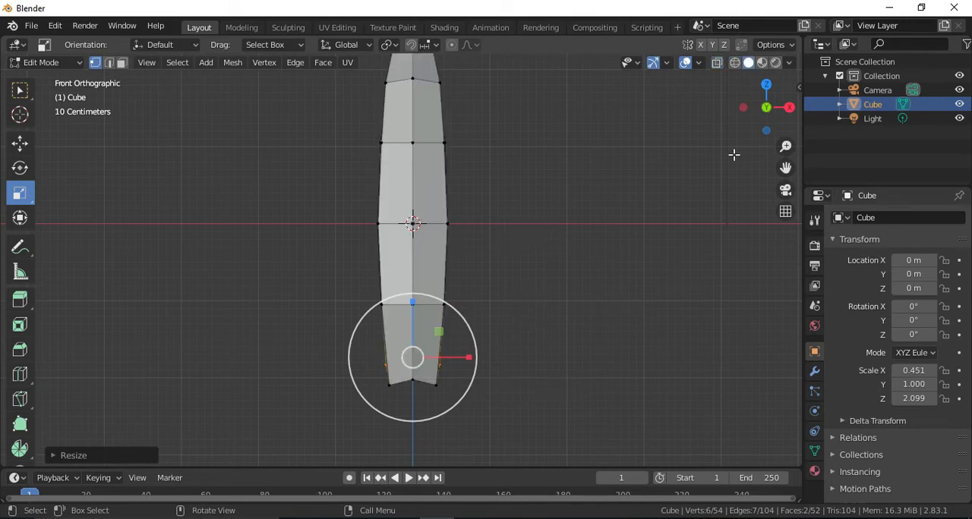
mouse_move(770, 104)
left_mouse_down()
mouse_move(626, 176)
mouse_move(566, 239)
mouse_move(721, 201)
mouse_move(793, 203)
mouse_move(725, 179)
mouse_move(683, 182)
mouse_move(660, 209)
mouse_move(714, 224)
mouse_move(544, 331)
left_mouse_up()
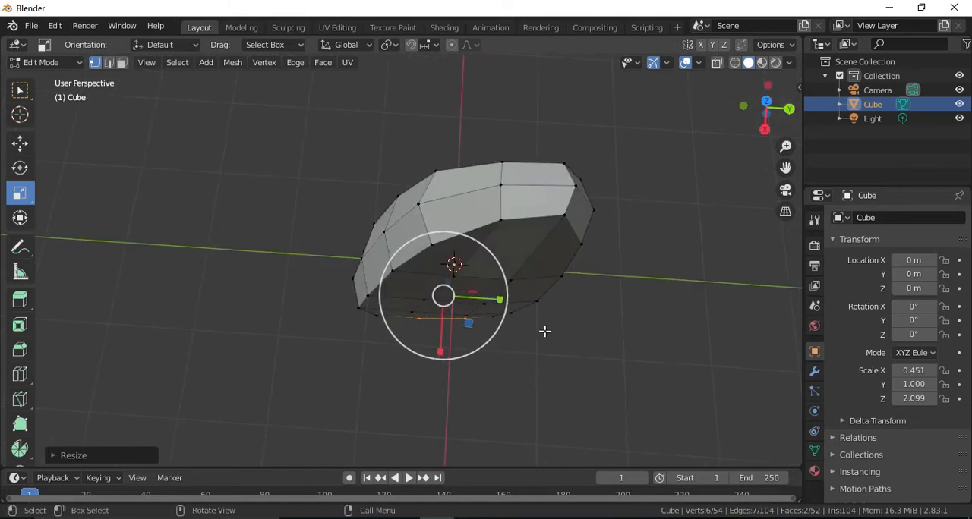
left_click(453, 276)
left_click_drag(754, 117, 853, 54)
left_click(17, 150)
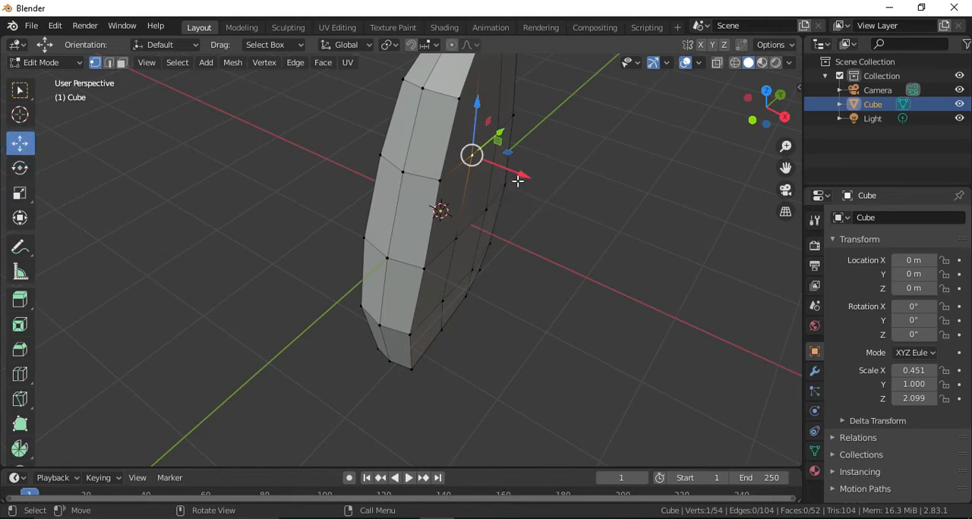
left_click_drag(521, 179, 522, 180)
middle_click_drag(425, 258, 456, 251)
Move two neighbouring central vertices on the opposite broad face slightly along X and return to Object Mode.
left_click_drag(747, 107, 797, 178)
left_click_drag(762, 120, 382, 200)
left_click(375, 178)
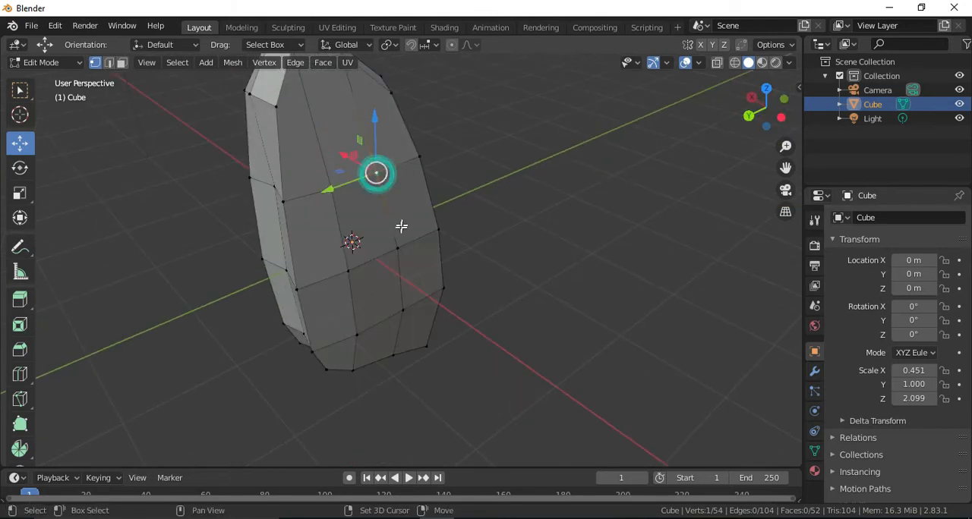
left_click_drag(746, 131, 384, 238)
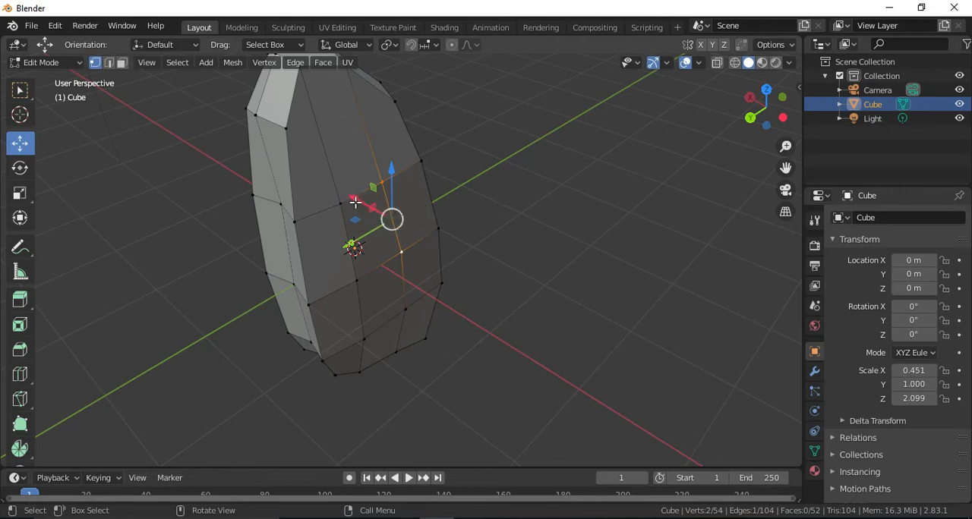
left_click_drag(354, 202, 357, 203)
left_click_drag(763, 122, 694, 164)
left_click_drag(767, 117, 768, 118)
key("Tab")
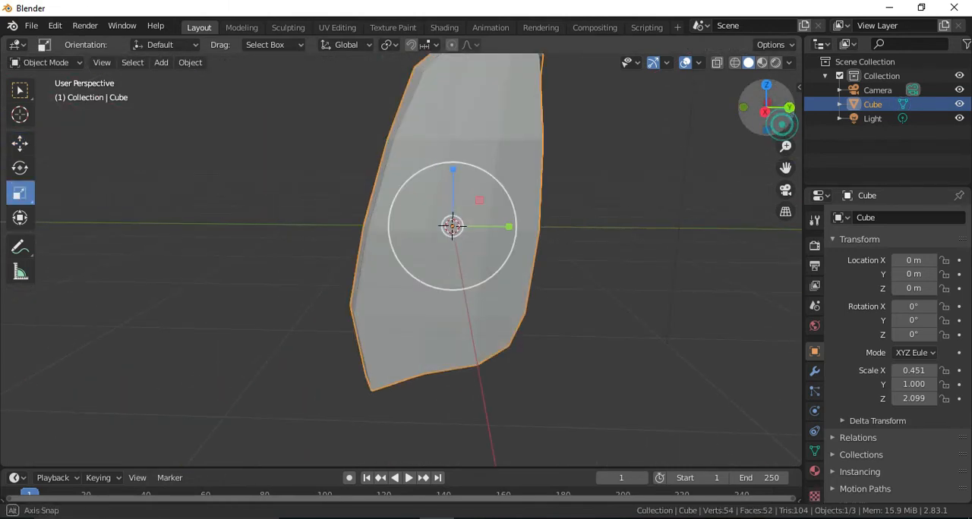
Compare the lung's outline in the right orthographic view with the lungs reference image in the browser.
left_click_drag(785, 167, 812, 114)
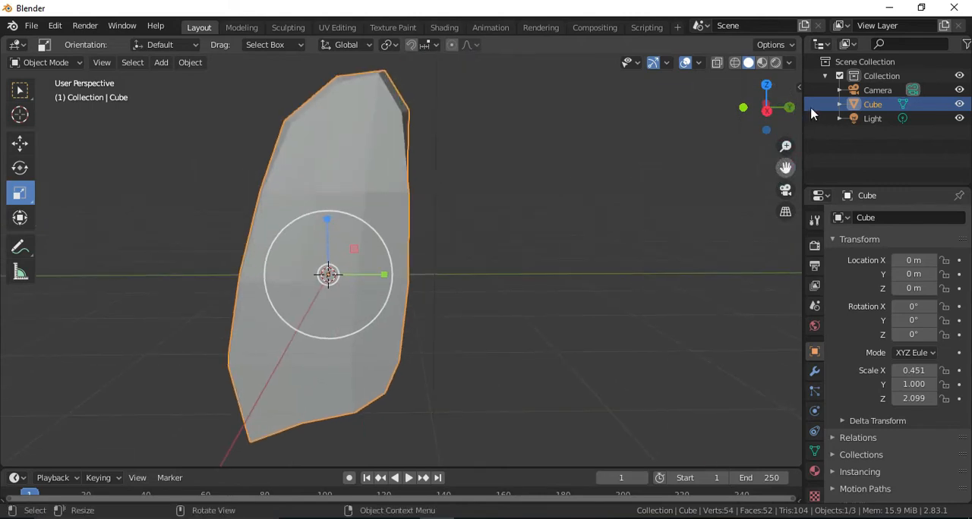
left_click(766, 110)
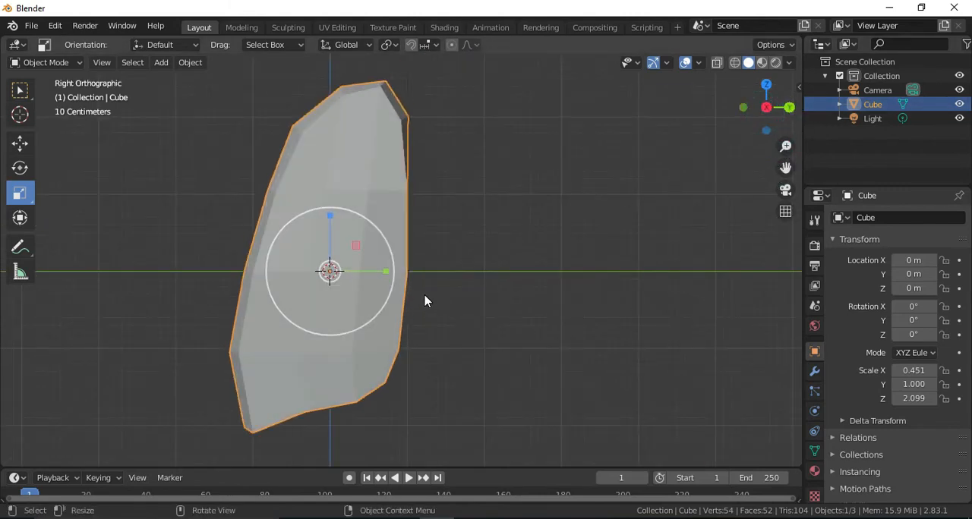
key("alt+Tab")
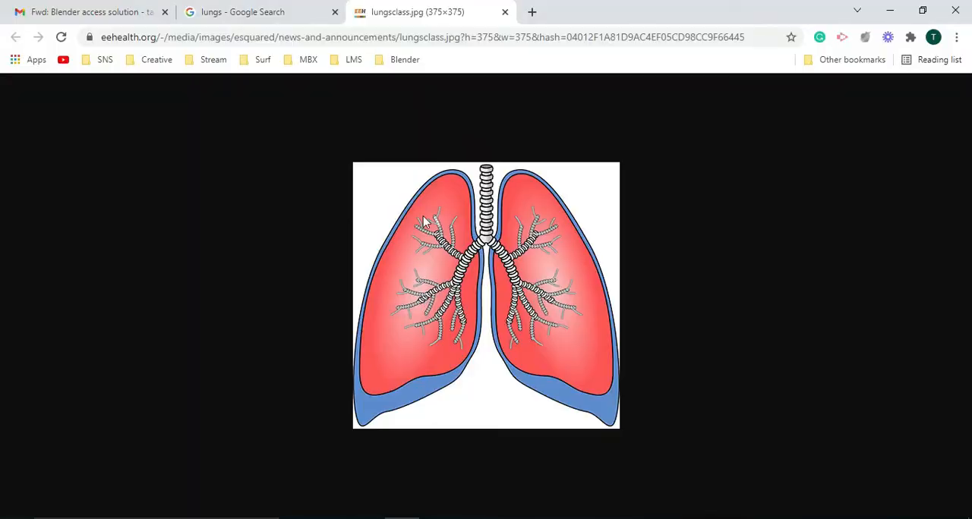
key("alt+Tab")
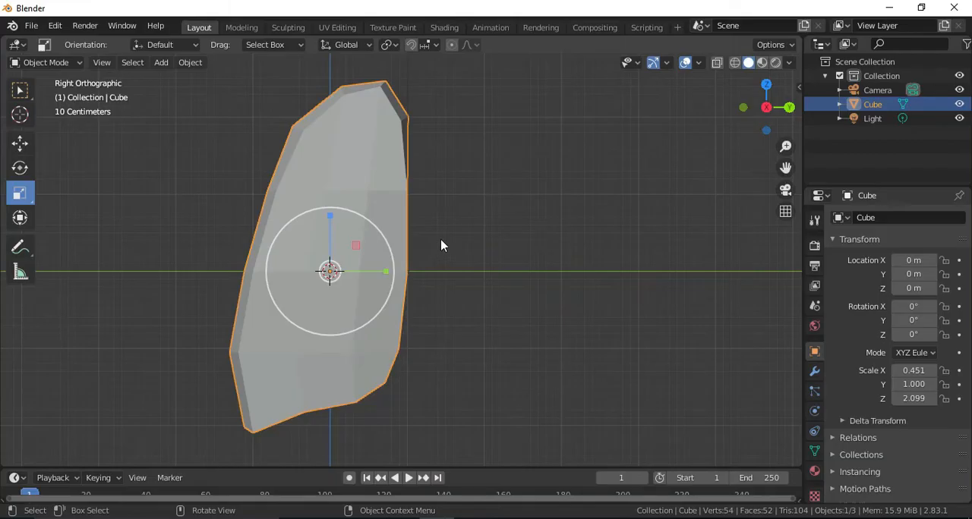
left_click_drag(785, 166, 837, 166)
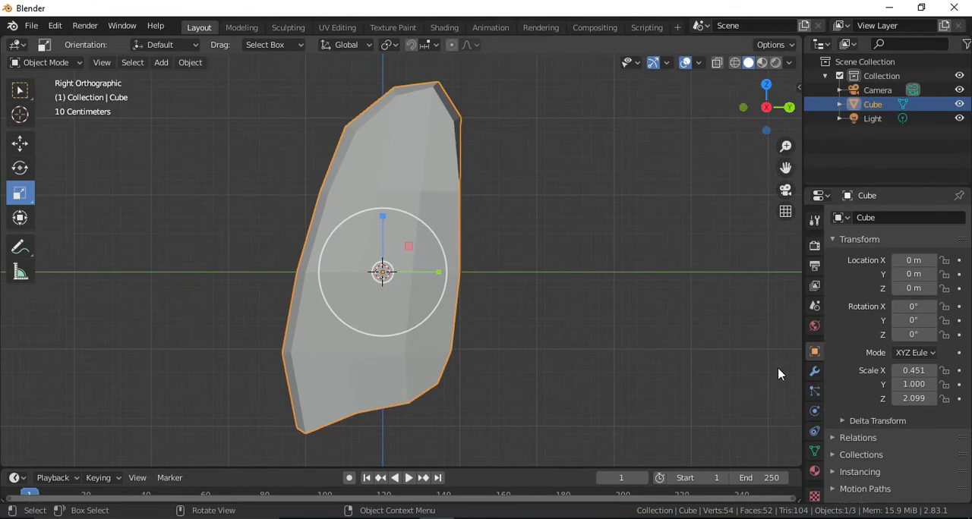
Add a Subdivision Surface modifier with 2 viewport subdivisions to the lung and shade it smooth.
left_click(814, 371)
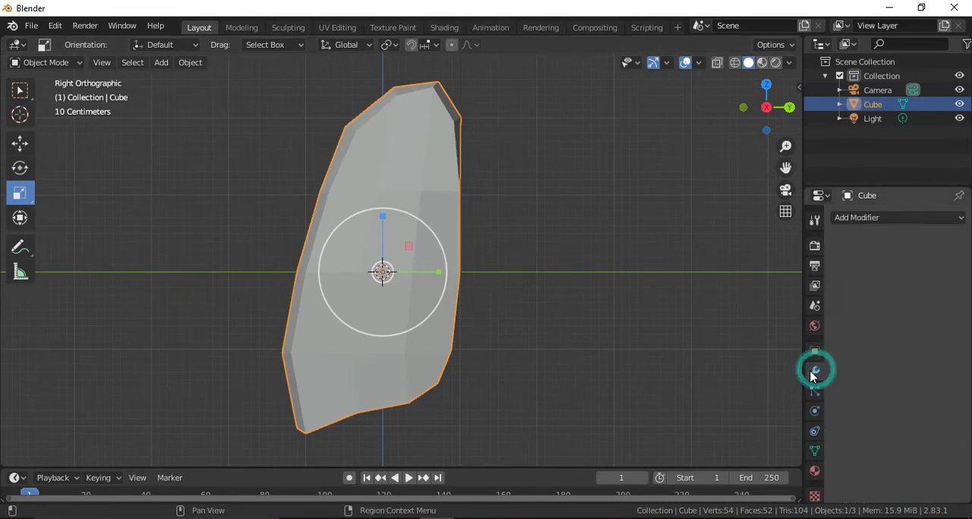
left_click(868, 218)
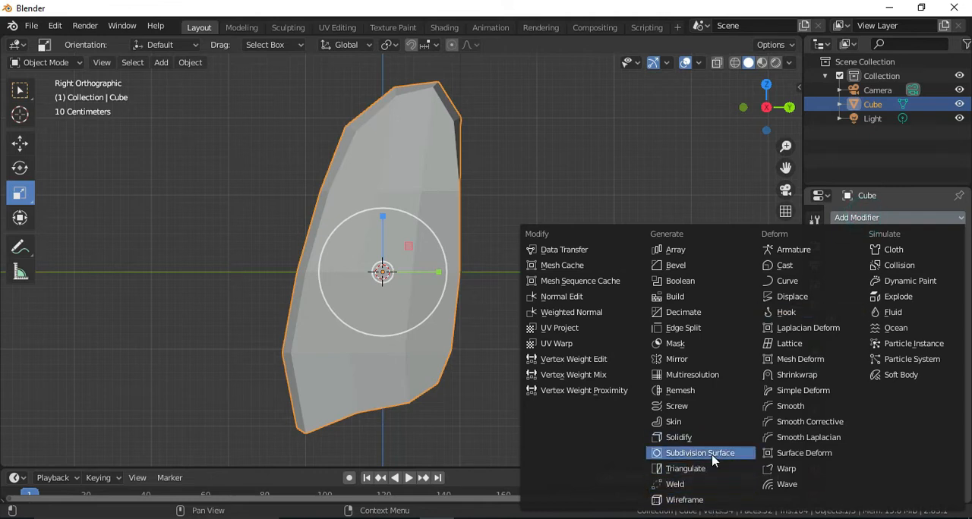
left_click(714, 453)
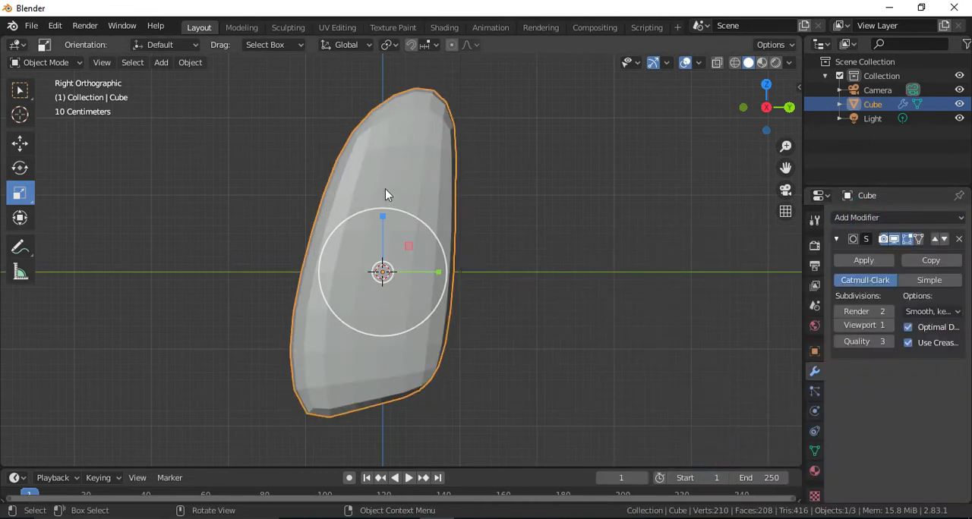
left_click(891, 328)
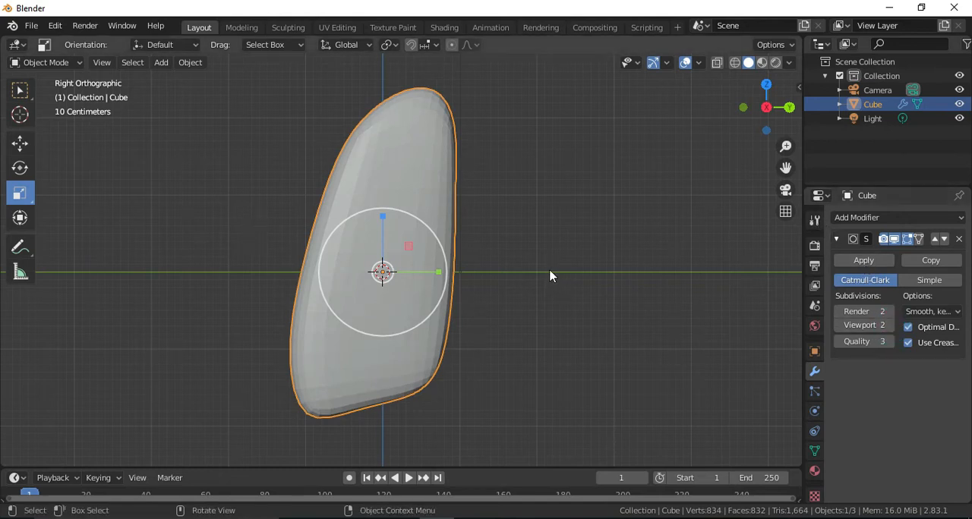
right_click(420, 154)
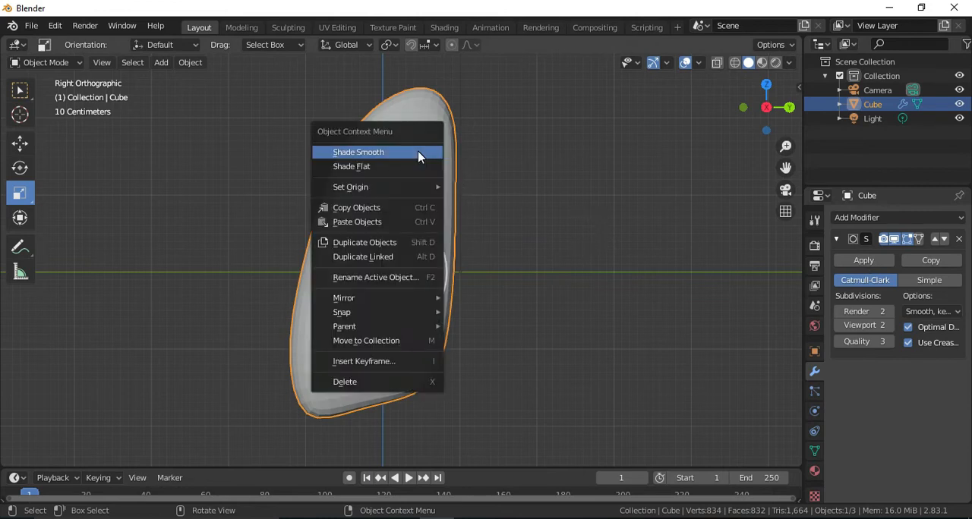
left_click(366, 153)
Compare the smoothed lung's shape with the lungs reference image in the browser, deselecting it and using the right orthographic view.
mouse_move(787, 105)
left_mouse_down()
mouse_move(778, 106)
mouse_move(788, 102)
mouse_move(778, 119)
left_mouse_up()
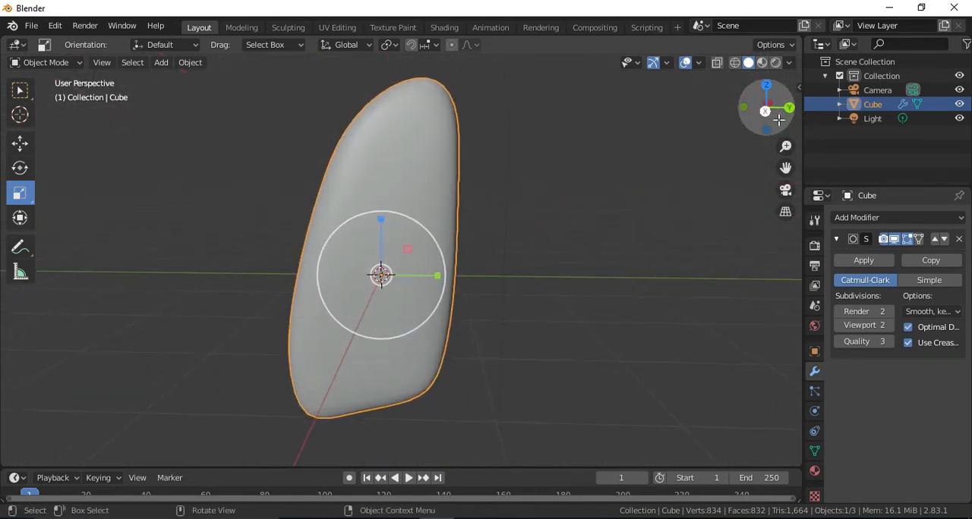
key("alt+Tab")
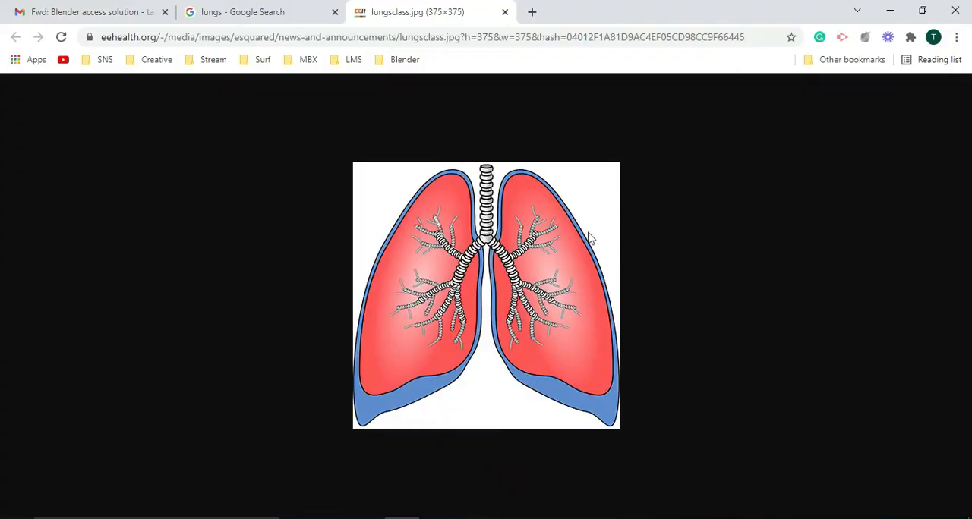
key("alt+Tab")
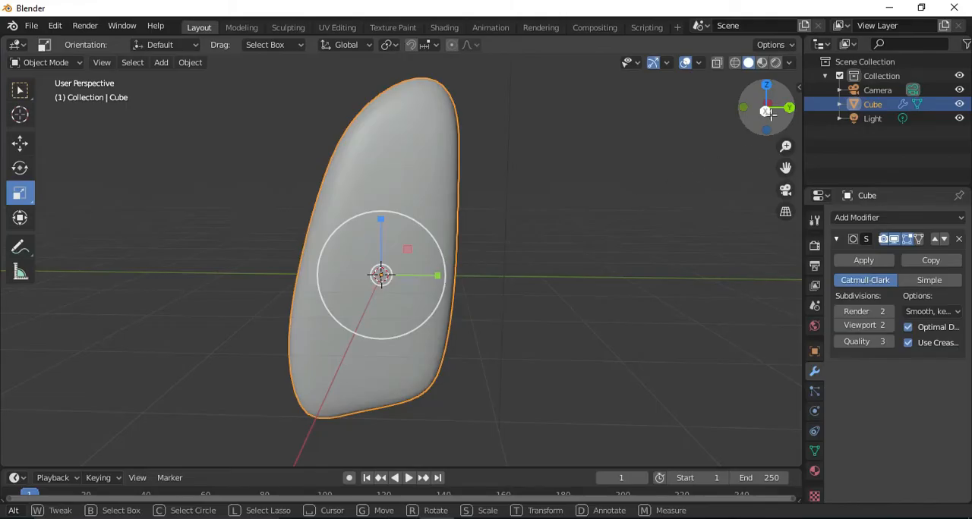
left_click(578, 216)
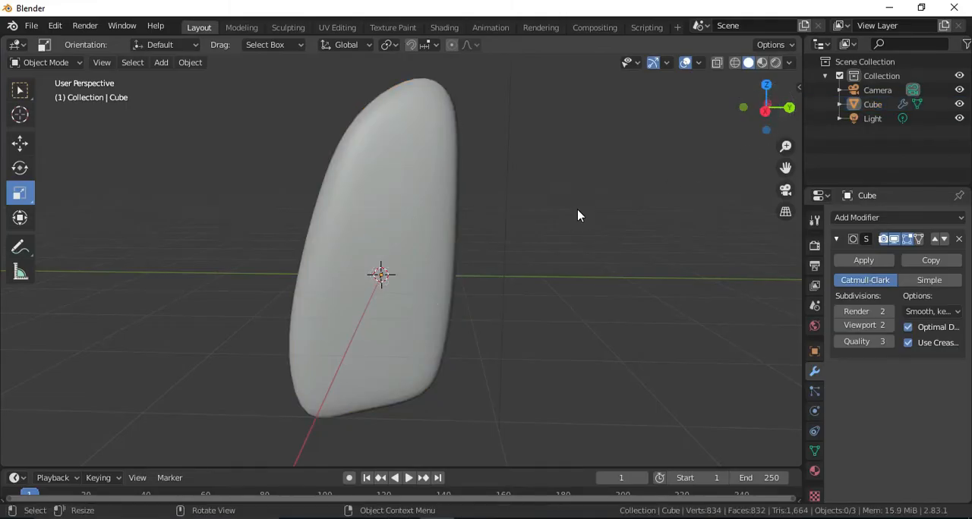
left_click(765, 110)
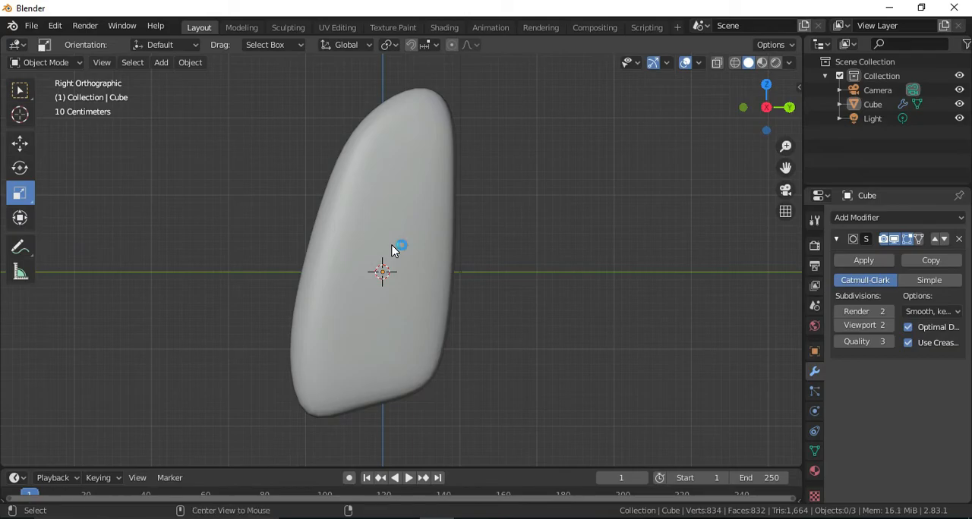
key("alt+Tab")
key("alt+Tab")
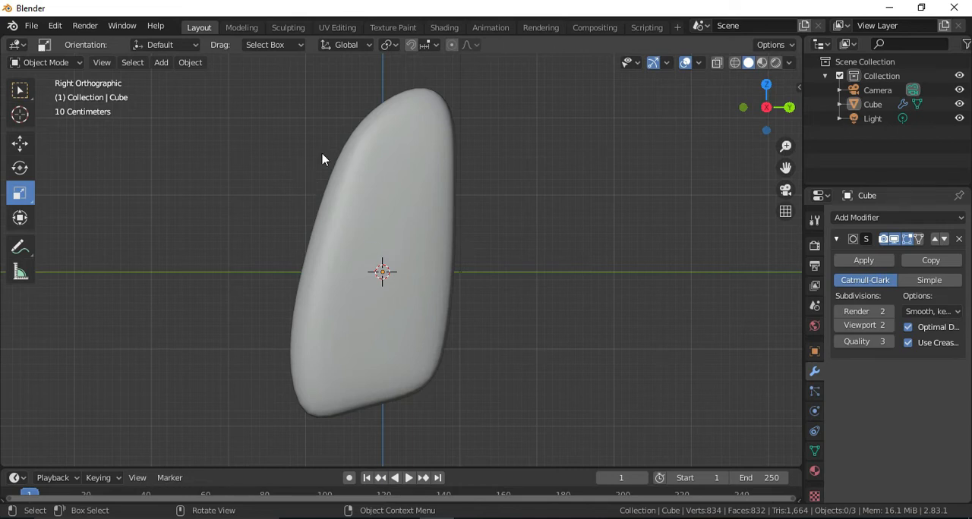
Add a lattice object and scale it up uniformly to roughly the lung's height.
left_click(161, 63)
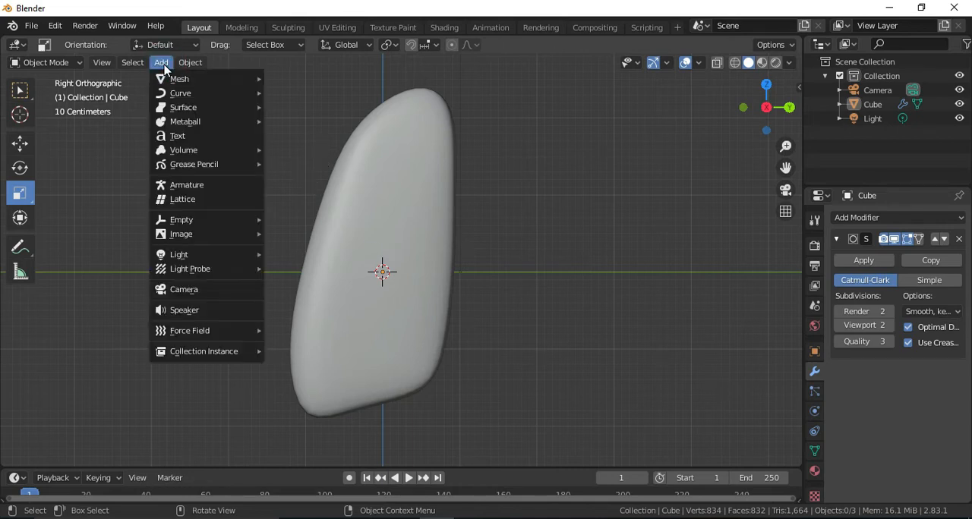
left_click(190, 200)
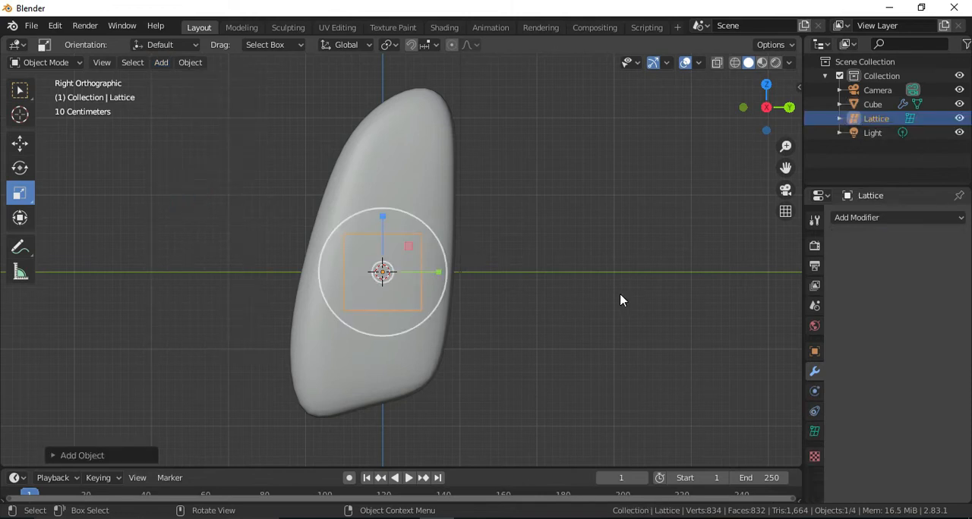
left_click(815, 432)
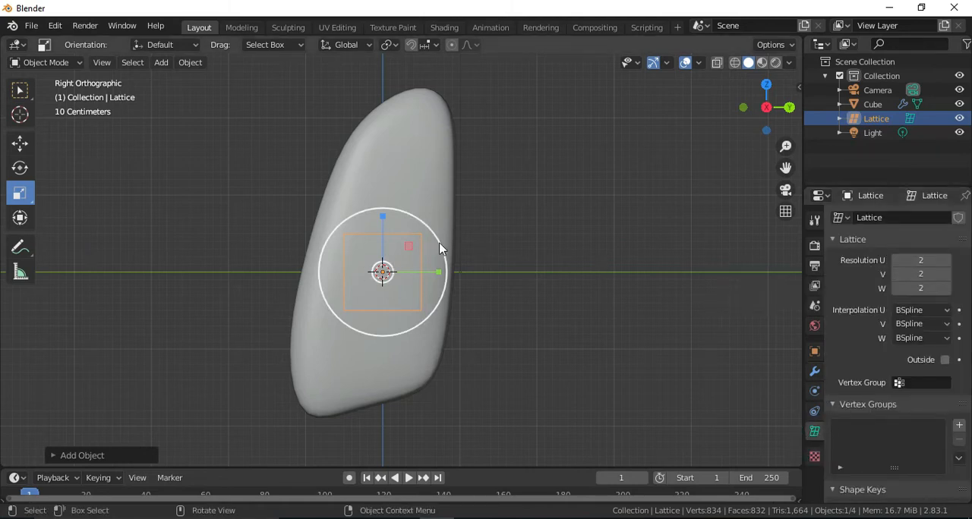
left_click_drag(440, 245, 603, 102)
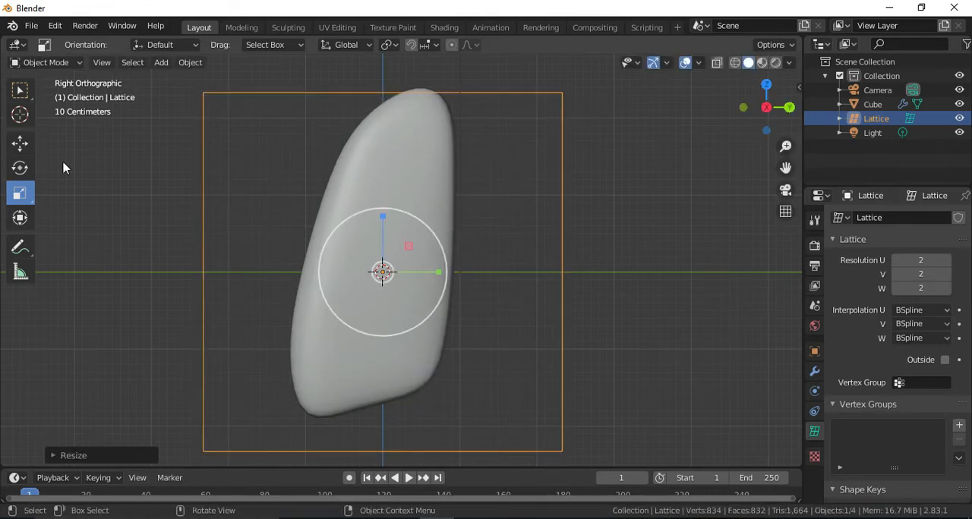
Move the lattice up along Z and narrow it along Y so it encloses the lung's outline.
left_click(19, 143)
left_click_drag(382, 219, 381, 189)
left_click(22, 195)
mouse_move(441, 251)
left_mouse_down()
mouse_move(411, 247)
mouse_move(431, 251)
left_mouse_up()
left_click(19, 143)
Narrow the lattice along X in the top view so it fits closely around the lung's thickness.
left_click(766, 85)
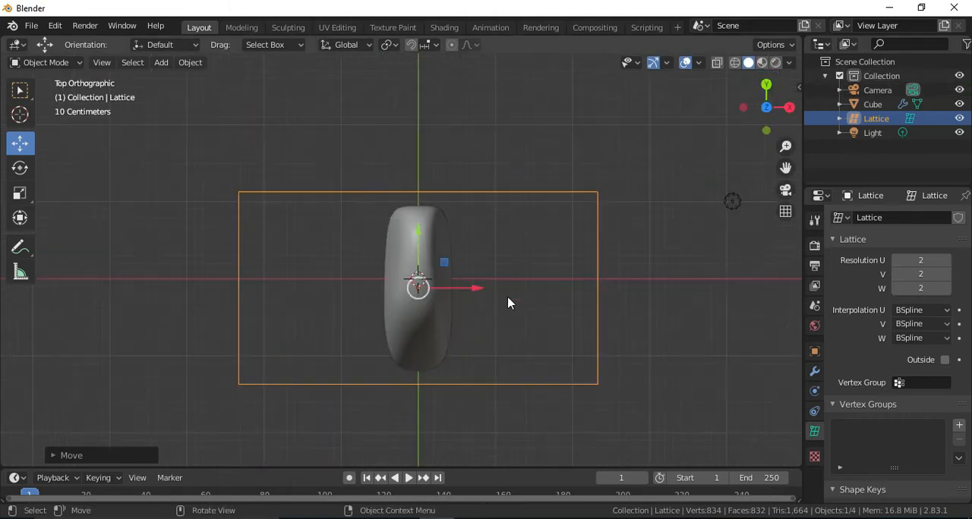
left_click(19, 193)
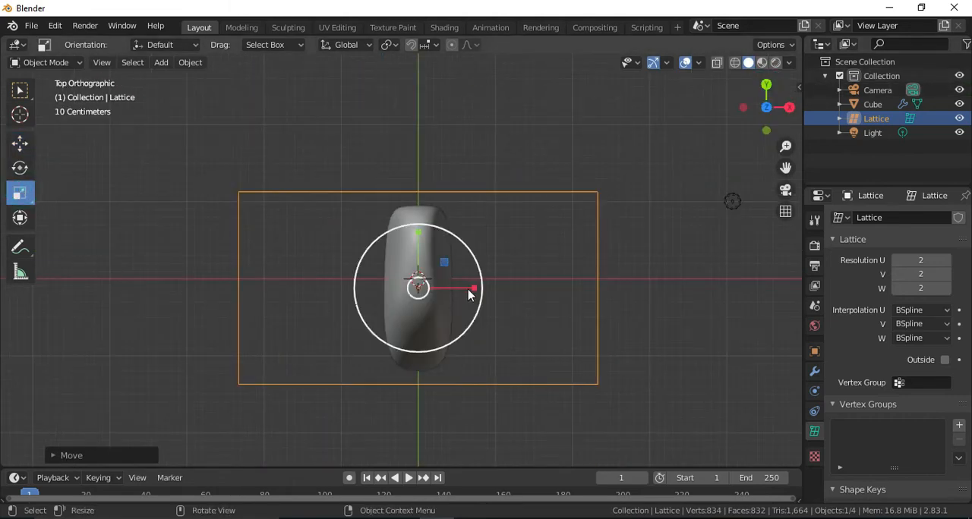
left_click_drag(472, 290, 432, 283)
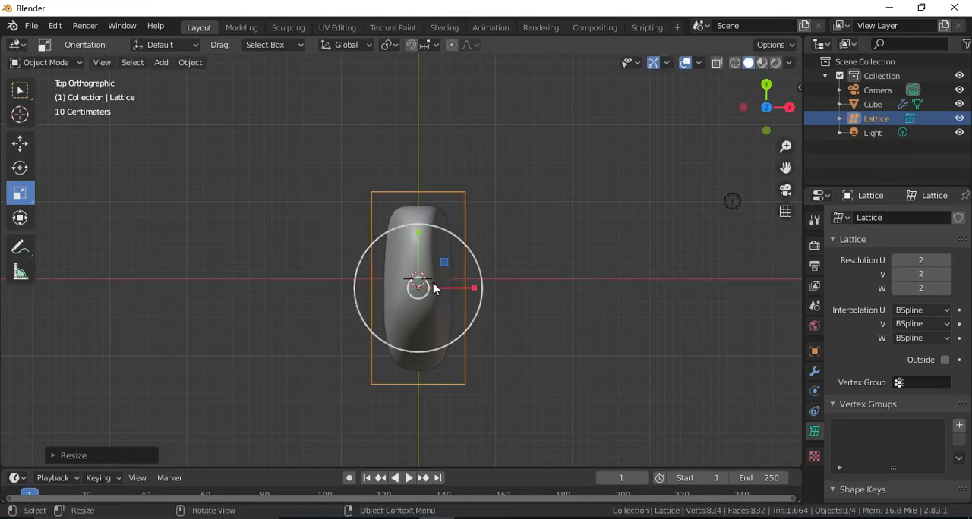
Set the lattice resolution to U 3, V 4 and W 5.
left_click(791, 109)
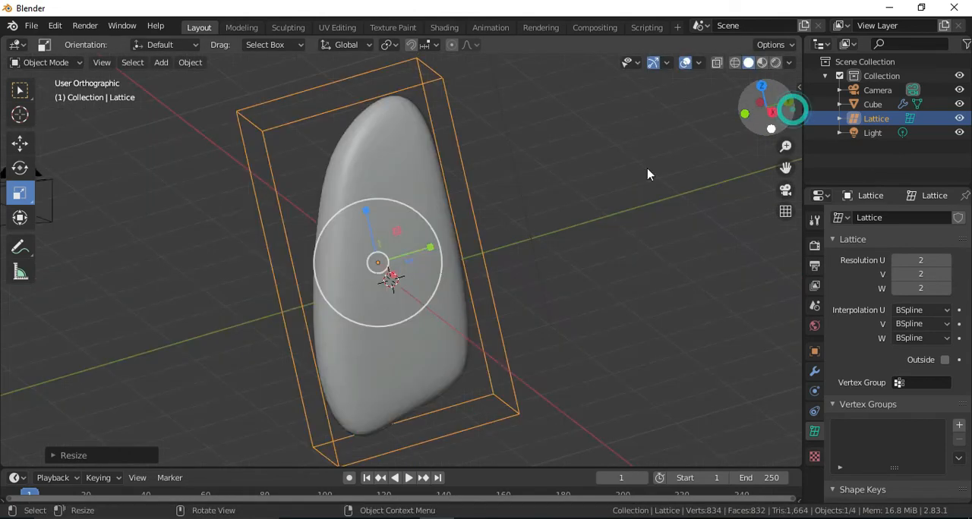
left_click_drag(786, 108, 714, 145)
left_click(753, 112)
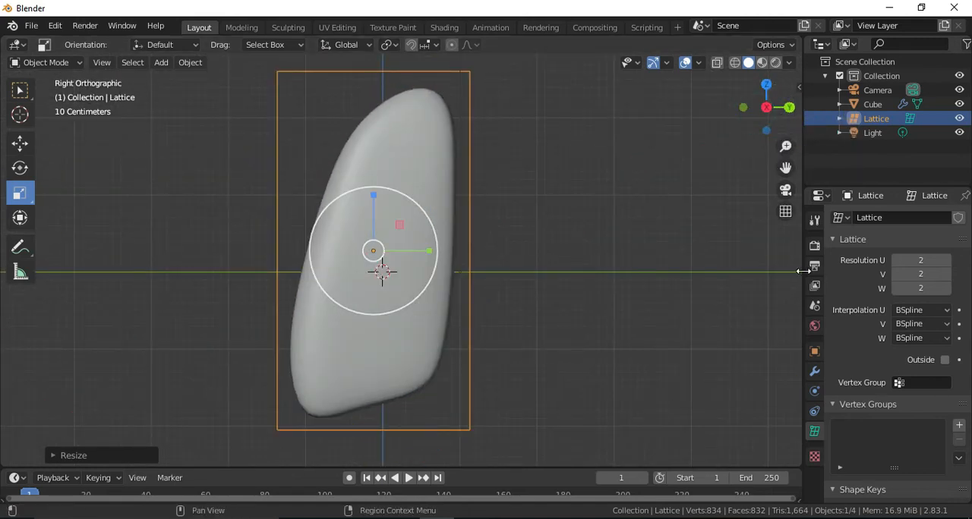
left_click(946, 261)
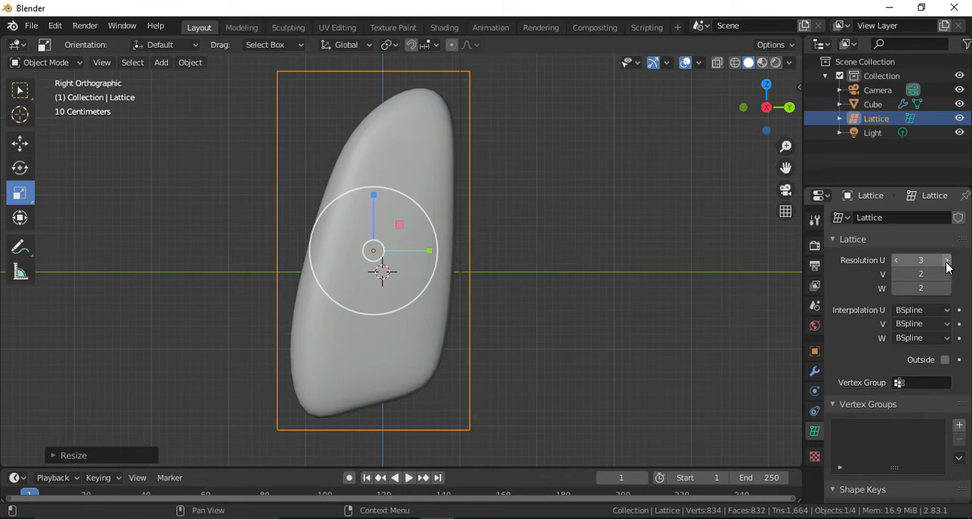
left_click(946, 274)
left_click(946, 289)
left_click(946, 288)
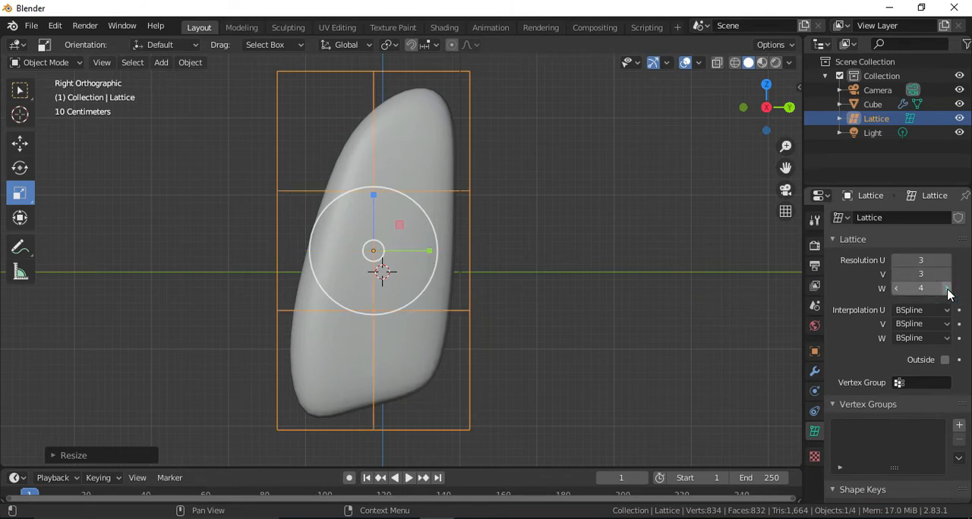
left_click(946, 288)
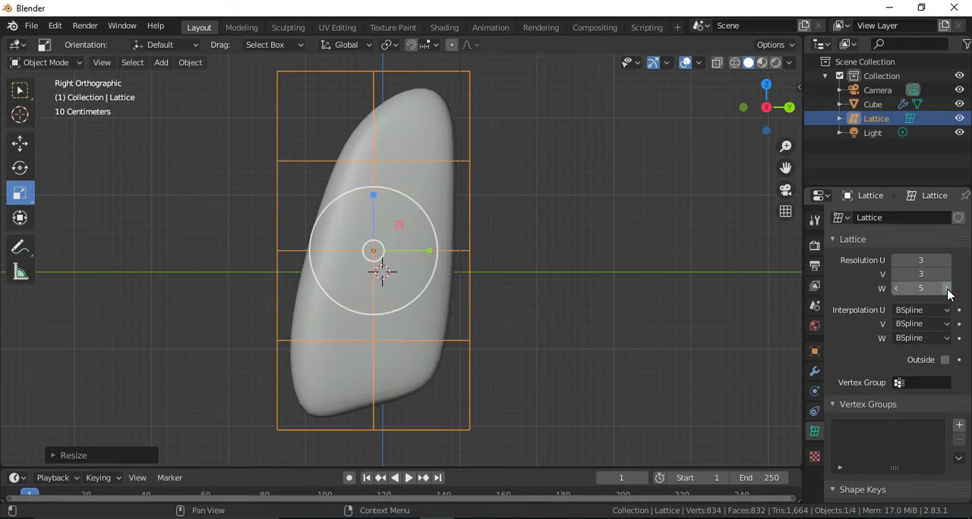
left_click(946, 275)
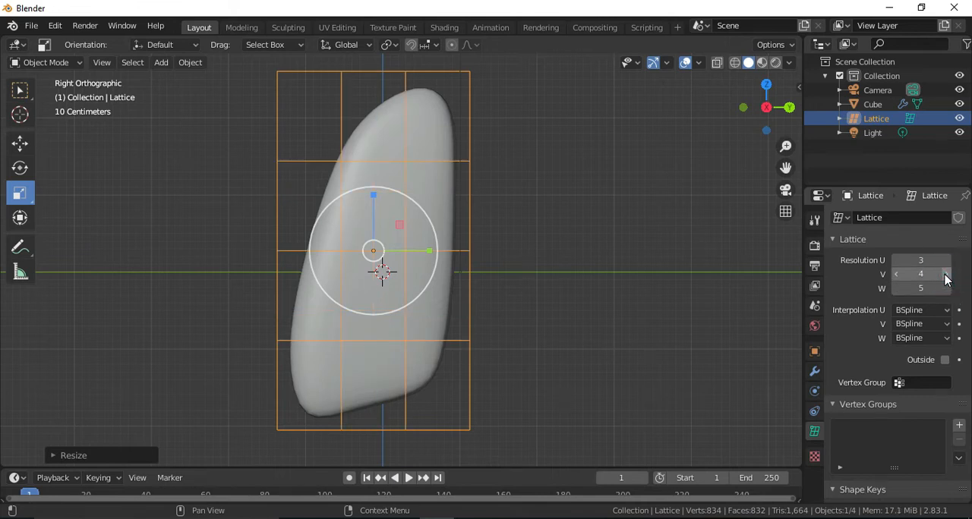
Try lattice U resolutions of 4 and 5 while viewing its narrow side, and set it back to 3.
left_click_drag(768, 106, 799, 114)
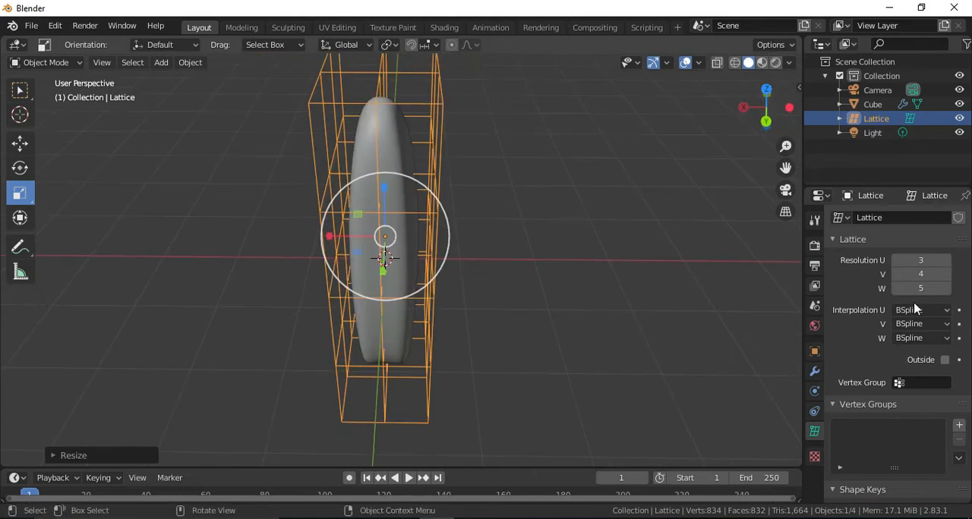
left_click(945, 260)
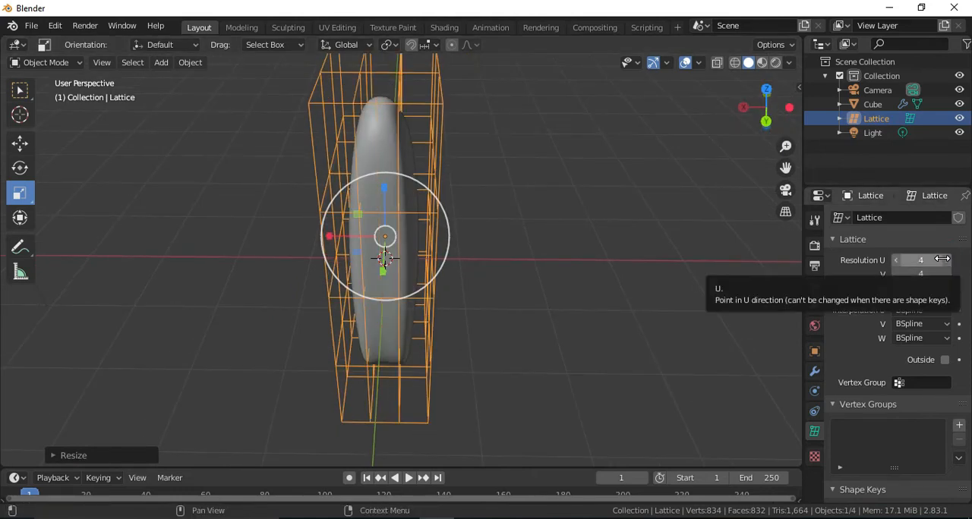
left_click(945, 260)
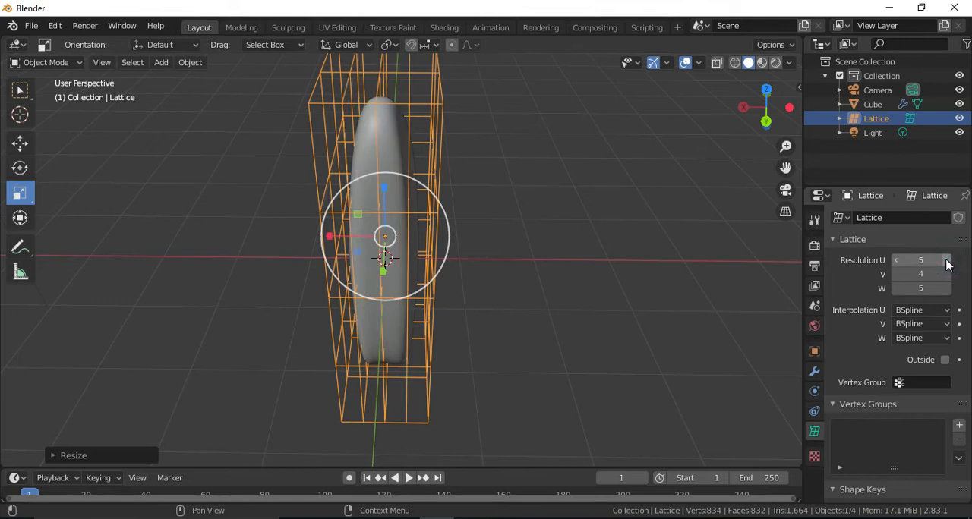
left_click(896, 261)
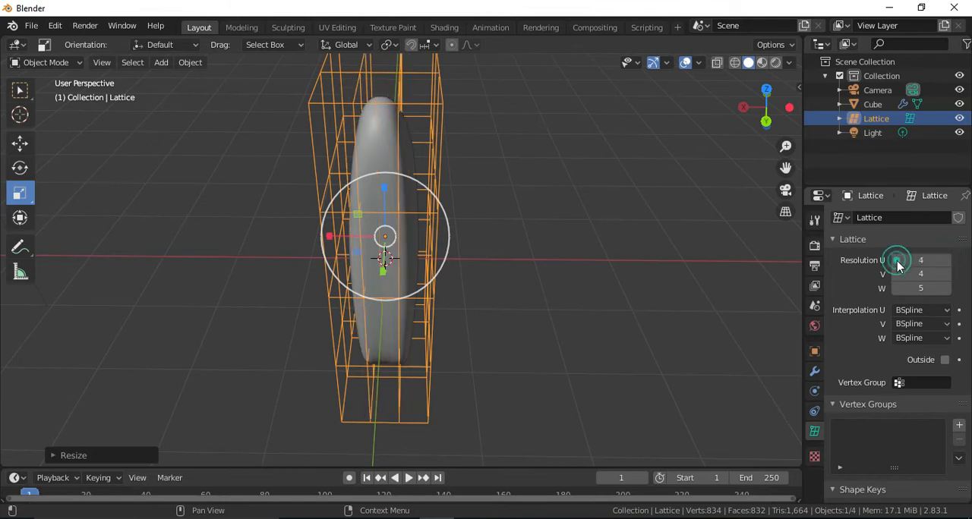
left_click(896, 260)
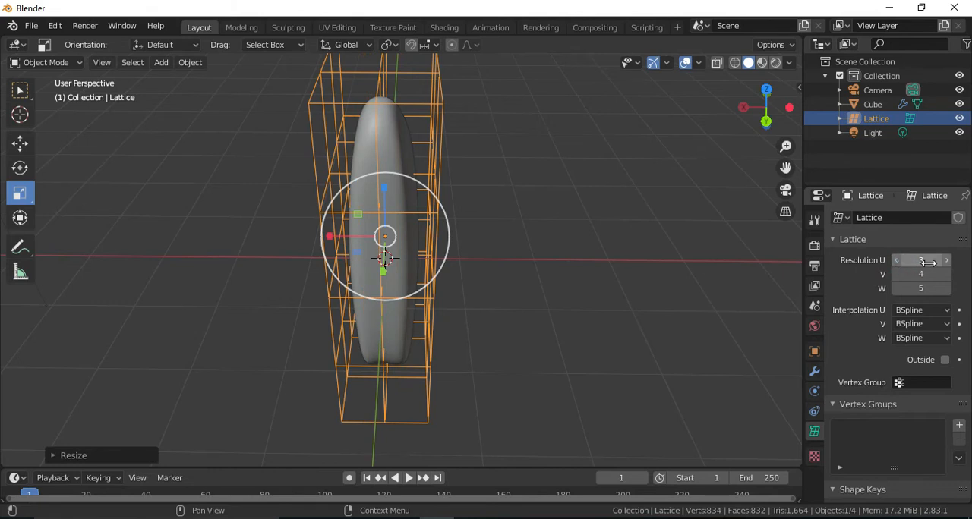
Add a Lattice modifier to the lung and assign the surrounding lattice as its object.
left_click_drag(762, 108, 666, 99)
scroll(360, 132, "down", 1)
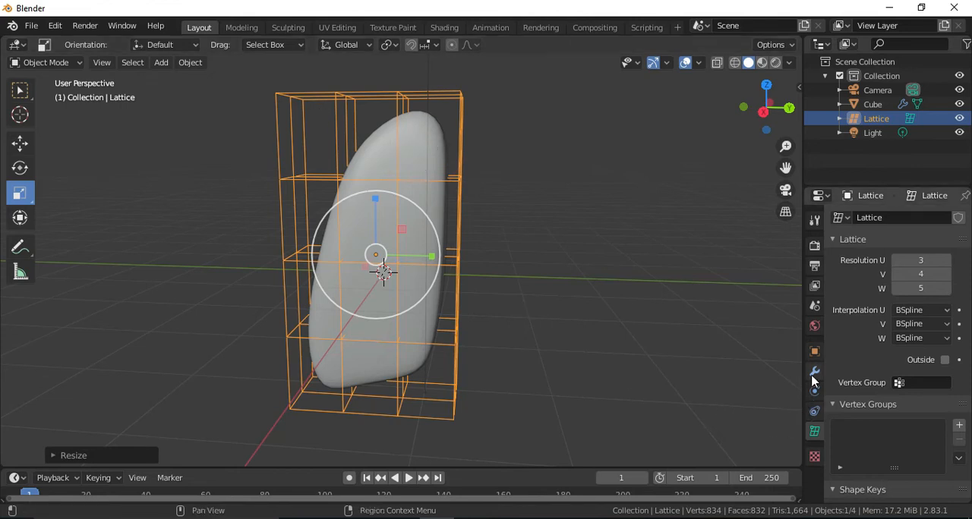
left_click(436, 154)
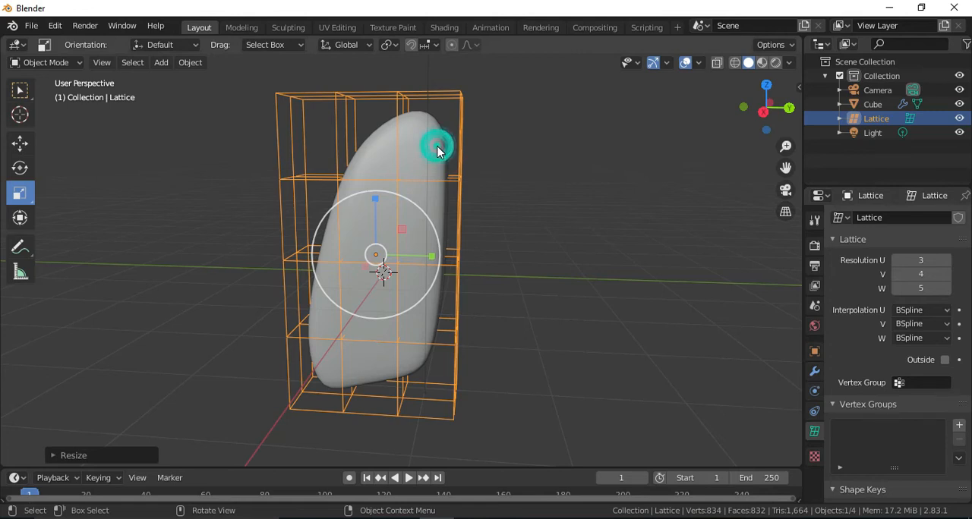
left_click(813, 371)
left_click(896, 218)
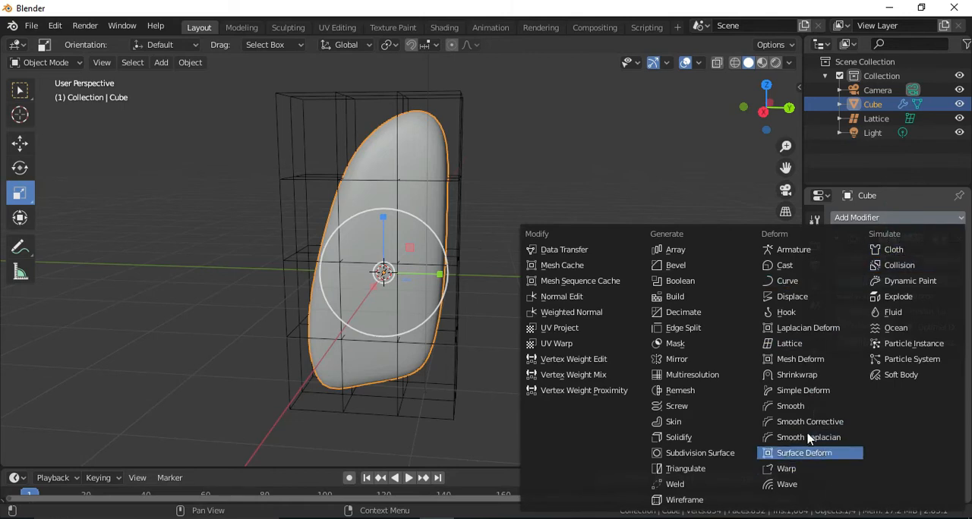
left_click(797, 346)
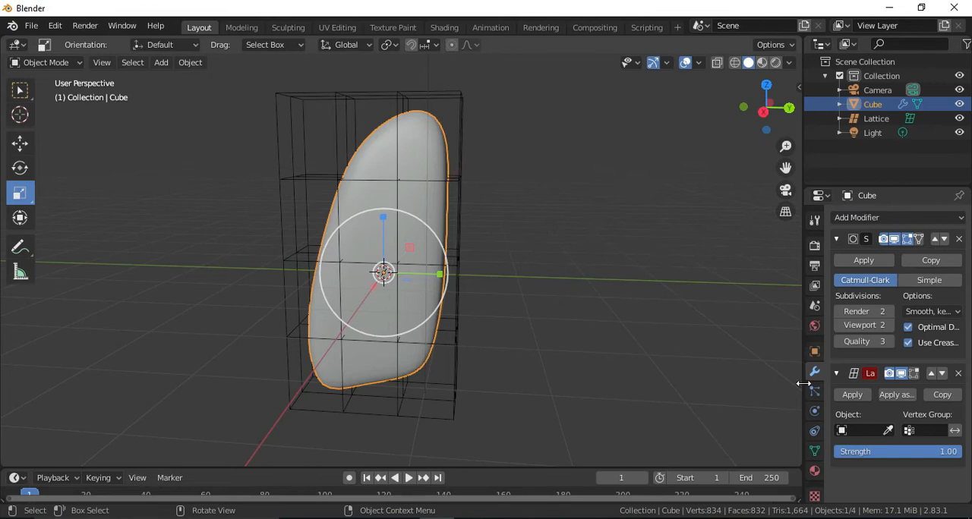
left_click(888, 431)
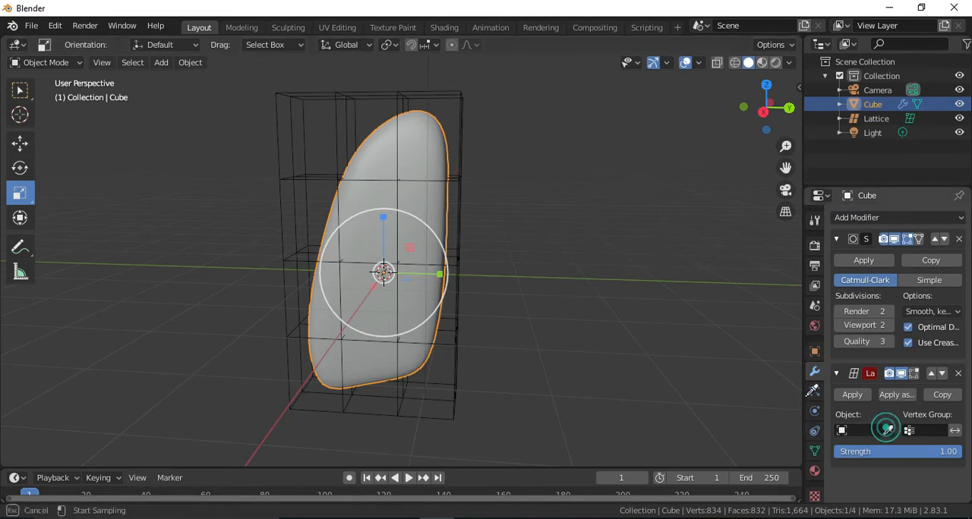
left_click(466, 93)
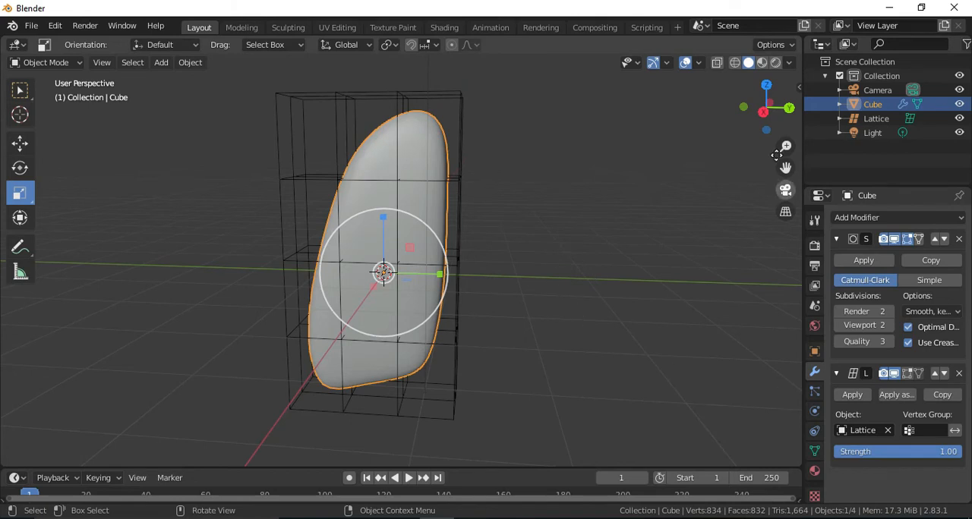
Open the lattice around the lung for point editing in the right orthographic view.
left_click(766, 113)
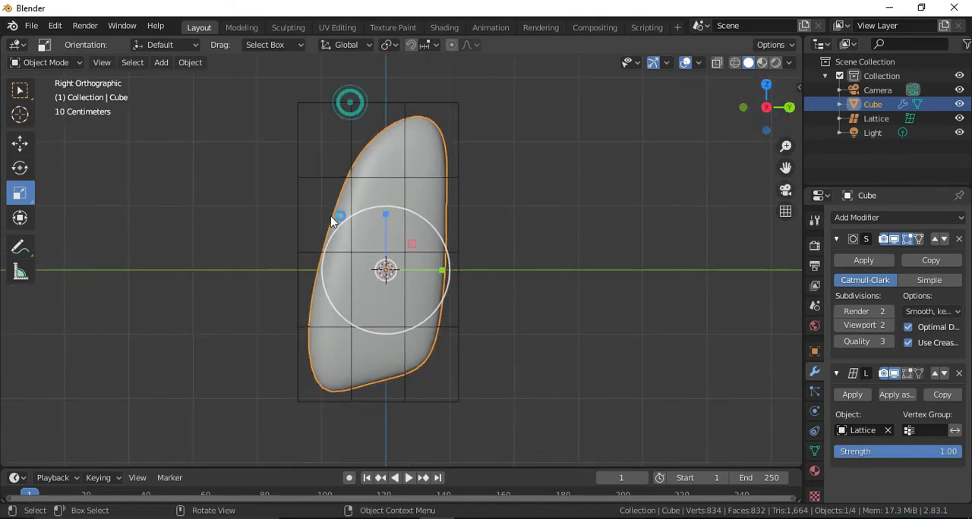
left_click(348, 157)
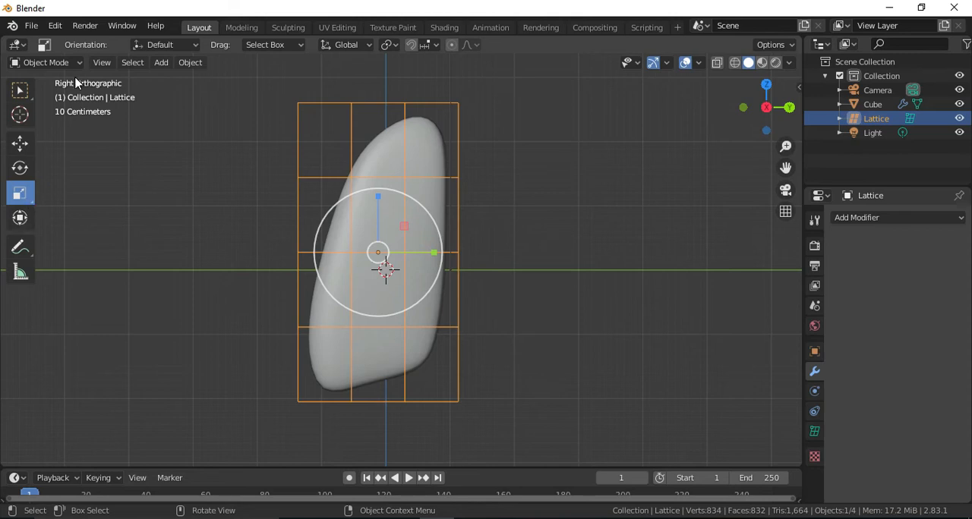
key("Tab")
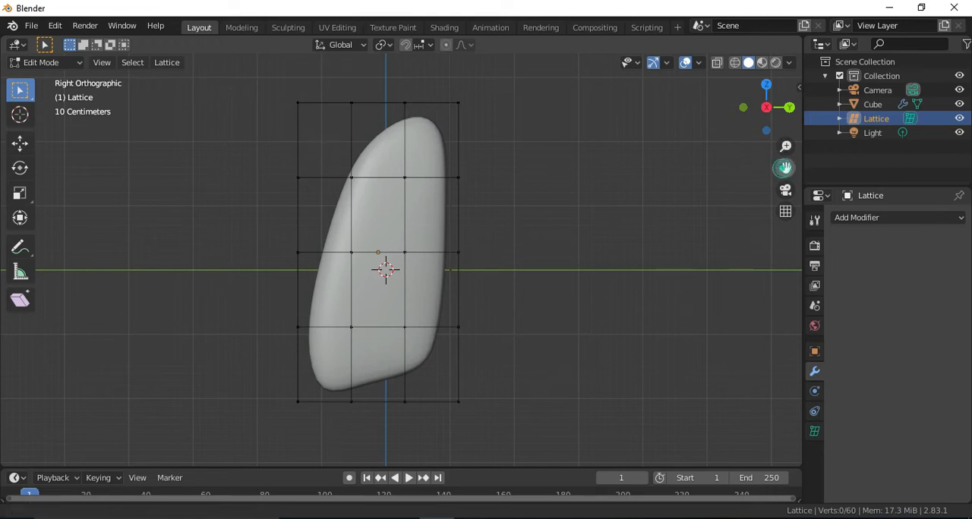
Try to move the lattice's top-row points above the lung's tip up and toward +Y.
left_click_drag(785, 166, 776, 233)
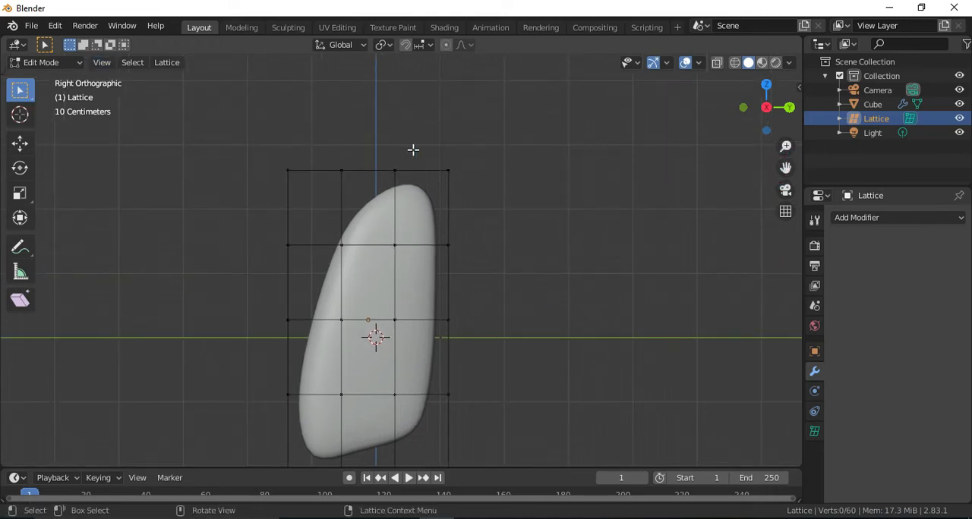
left_click_drag(364, 142, 405, 204)
left_click(19, 143)
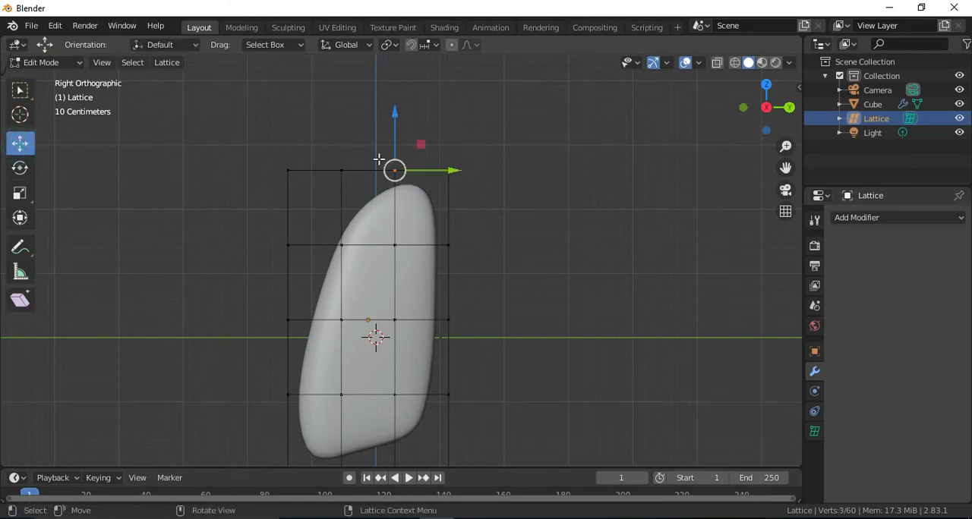
left_click_drag(397, 153, 436, 129)
right_click(437, 129)
left_click(423, 209)
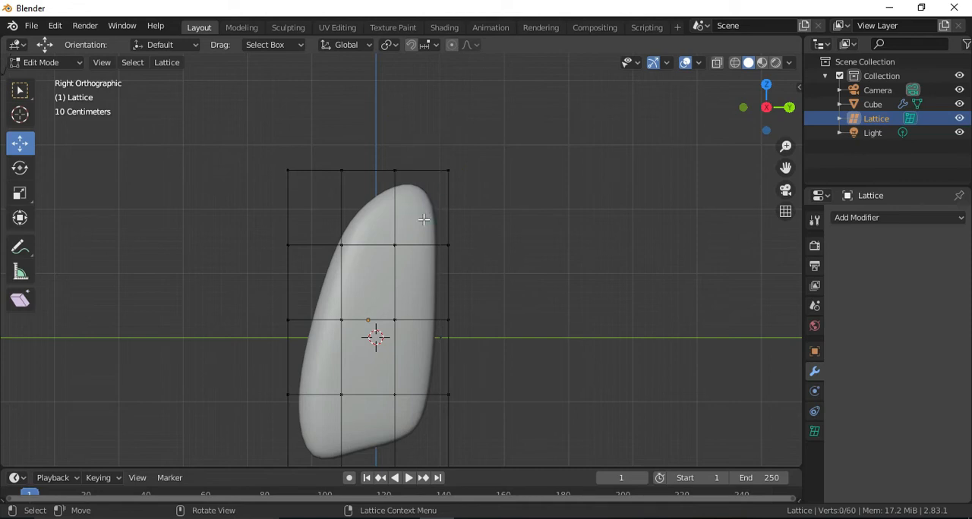
Try pulling the two mesh vertices at the lung's tip upward, undo the move and leave mesh editing.
key("Tab")
left_click(423, 216)
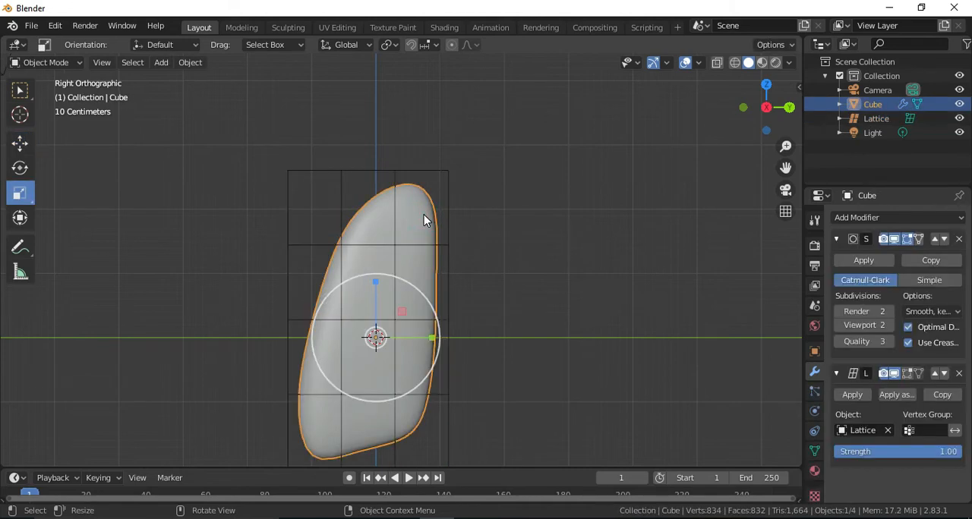
key("Tab")
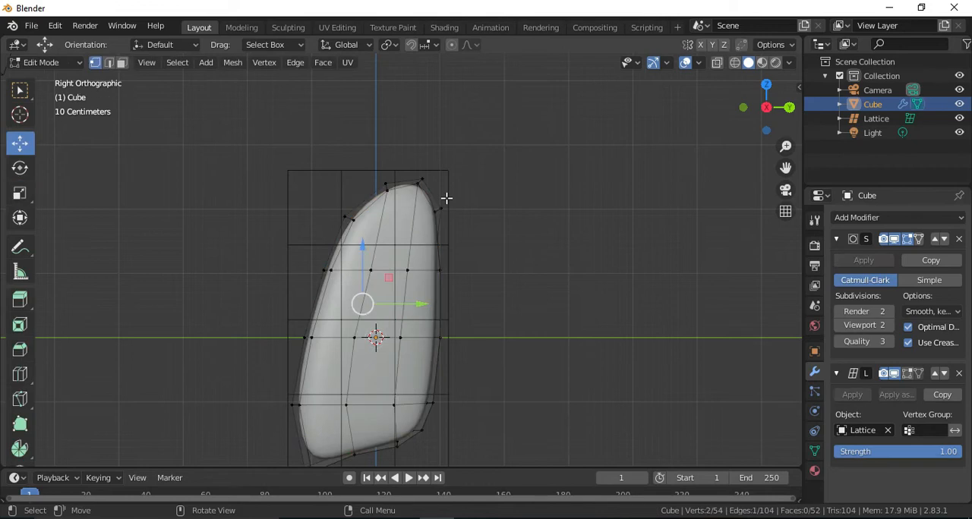
left_click_drag(412, 162, 430, 184)
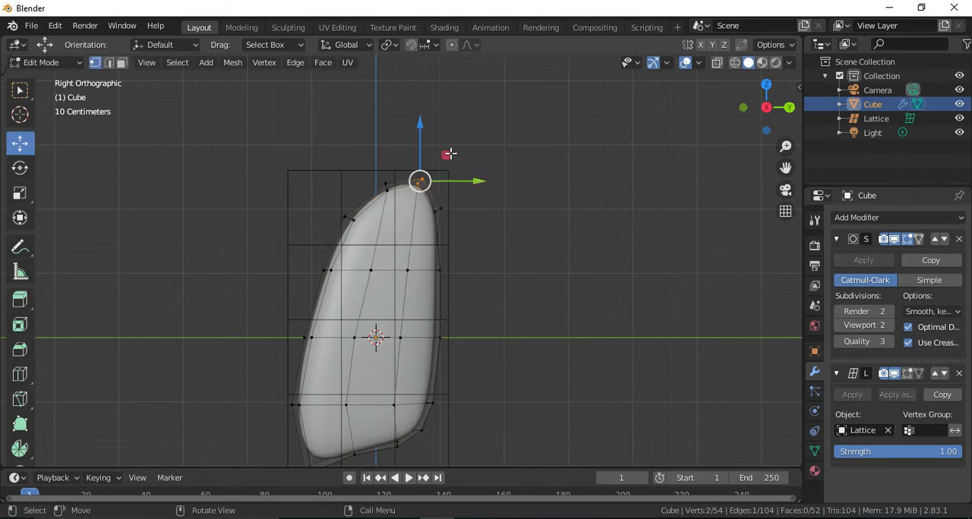
key("g")
left_click_drag(446, 137, 458, 112)
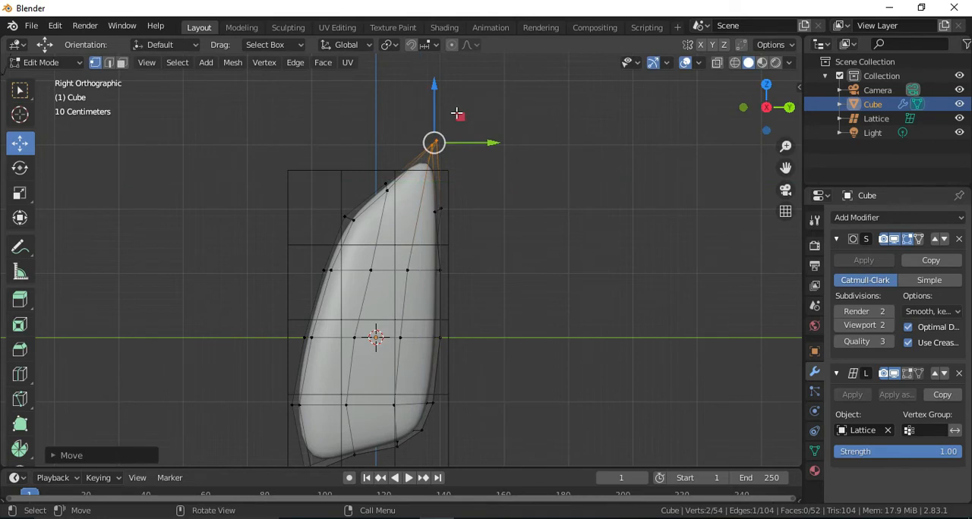
key("ctrl+z")
key("Tab")
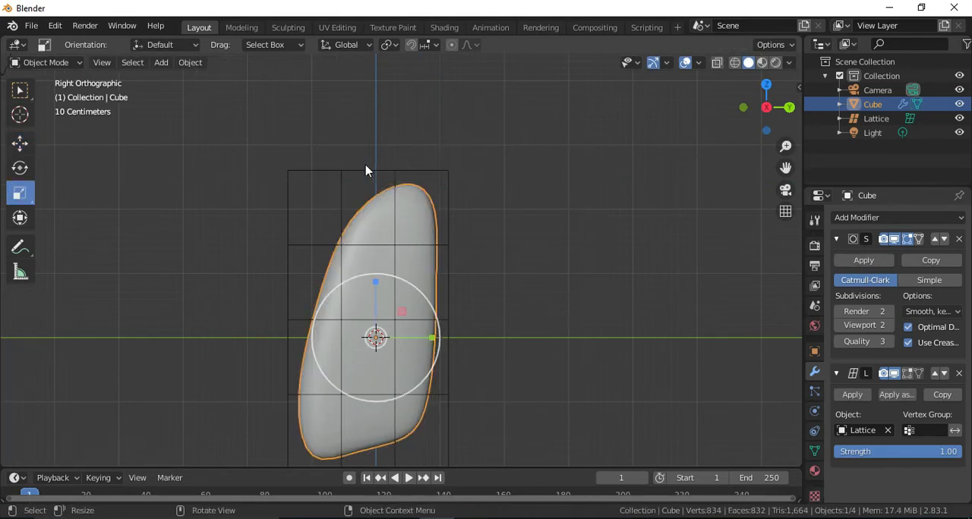
Reopen the lattice for editing, select its top points above the lung's tip and check the lungs reference image in the browser.
left_click(348, 173)
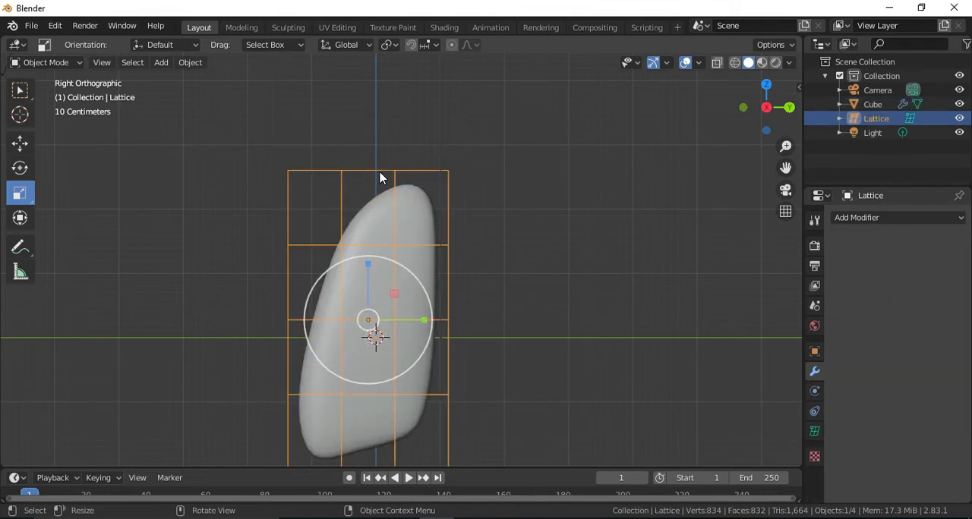
left_click(409, 227)
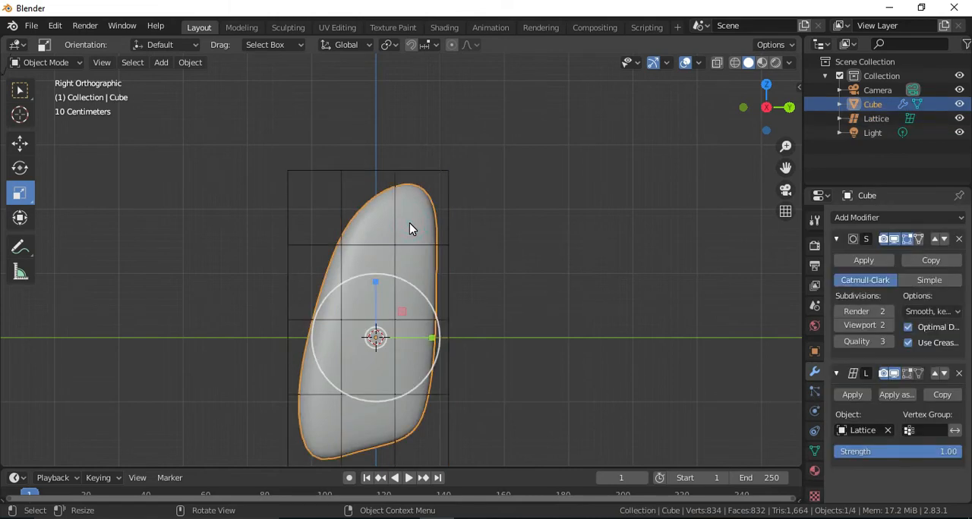
scroll(375, 199, "up", 1)
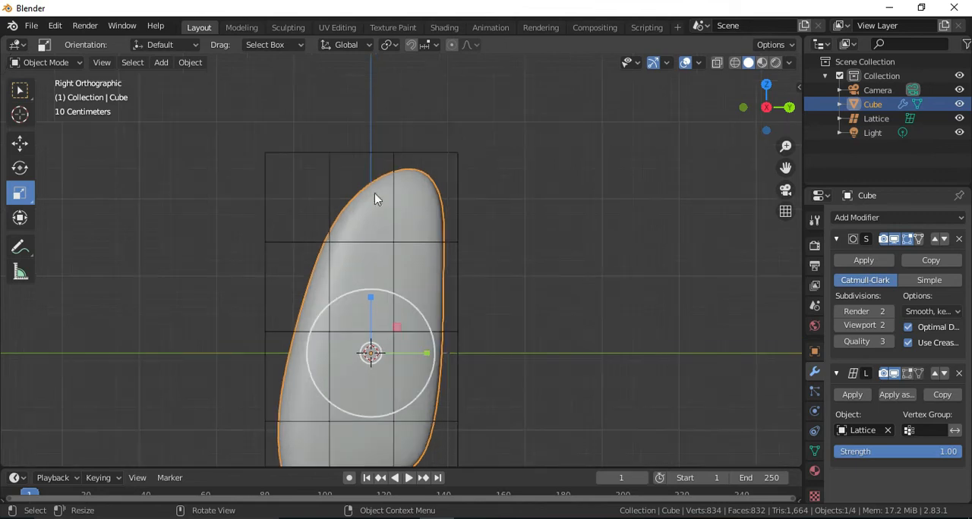
left_click(329, 158)
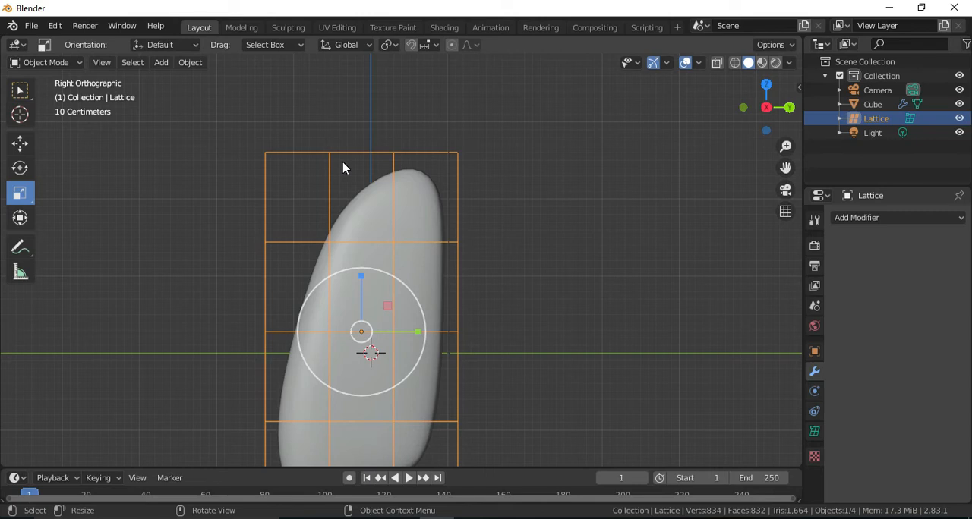
left_click_drag(786, 168, 797, 123)
key("Tab")
left_click(405, 104)
left_click_drag(786, 169, 796, 191)
key("alt+Tab")
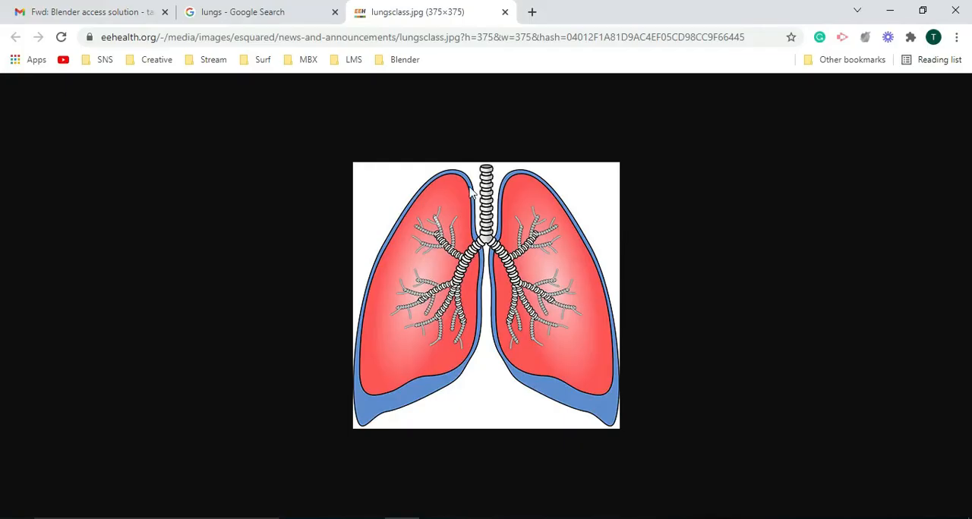
key("alt+Tab")
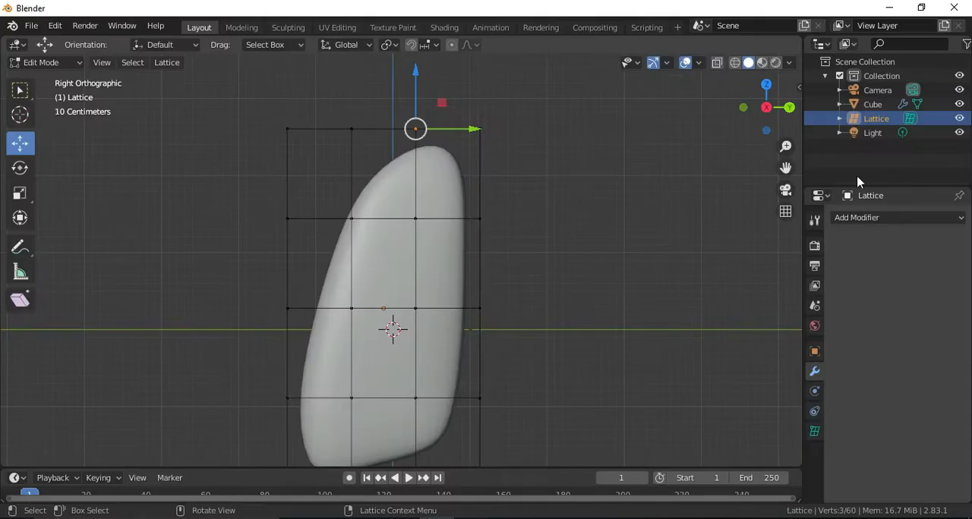
Pull the lattice's bottom corner points on the -Y side about 0.2 m outward and about 0.6 m down.
left_click_drag(787, 163, 729, 516)
scroll(594, 229, "down", 5)
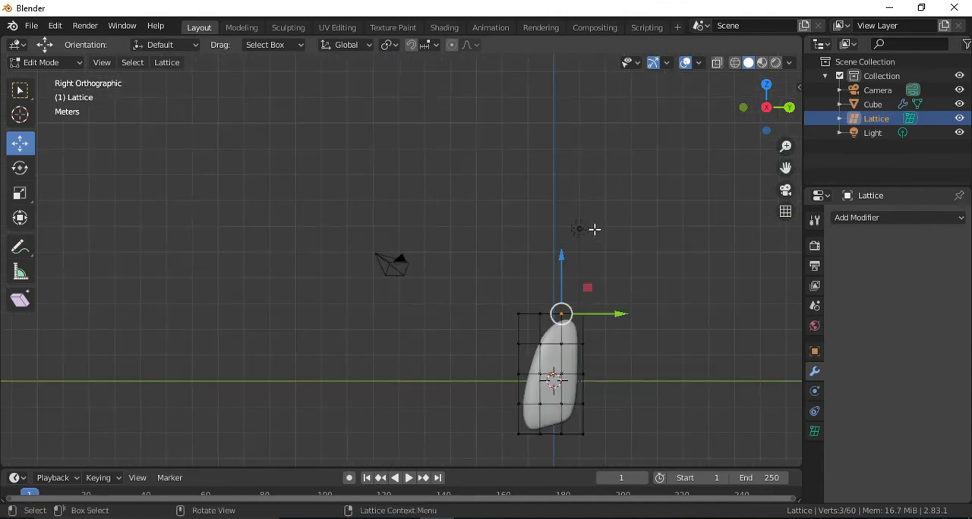
left_click_drag(786, 167, 749, 55)
scroll(575, 277, "up", 4)
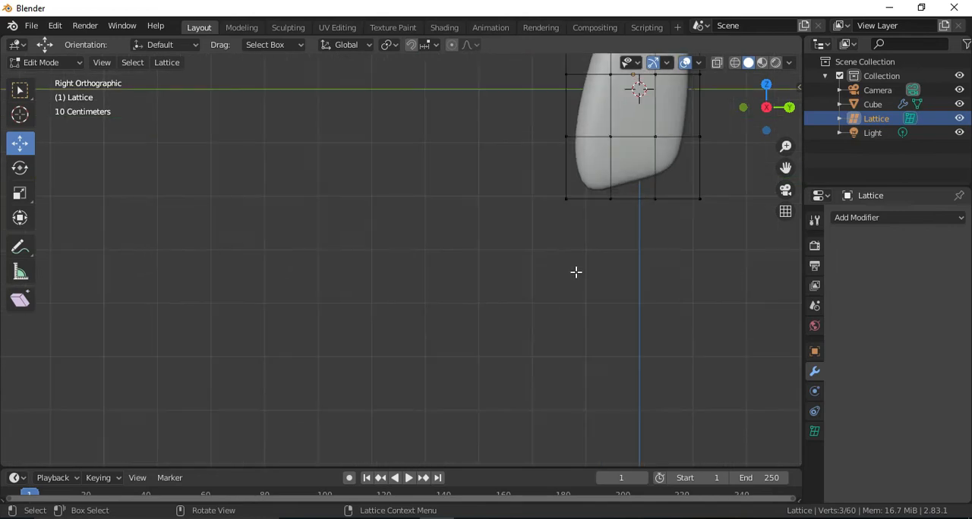
left_click_drag(777, 171, 536, 219)
key("b")
left_click_drag(312, 236, 325, 271)
key("g")
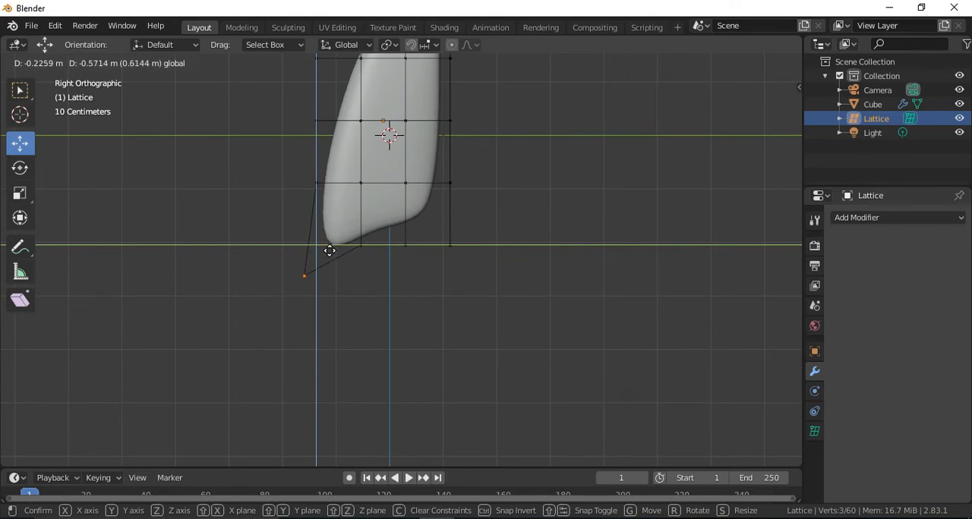
left_click(332, 262)
Pull the lattice's bottom corner points on the +Y side about 0.62 m outward and 0.28 m down.
left_click_drag(400, 262, 415, 229)
left_click_drag(442, 257, 473, 220)
key("g")
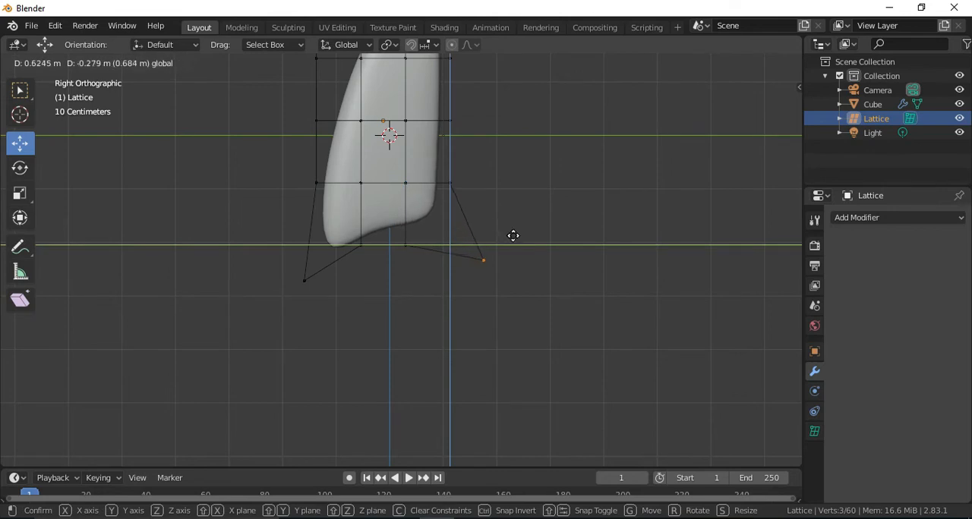
left_click(513, 235)
Raise the inner bottom-row lattice points nearer +Y slightly to arch the lung's base, and compare it with the lungs reference image.
left_click_drag(388, 280, 418, 226)
left_click_drag(407, 195, 437, 228)
left_click_drag(786, 167, 798, 286)
key("alt+Tab")
key("alt+Tab")
Move the -Y edge lattice points in the second and third rows from the bottom outward to bulge the lung's sloped side.
left_click_drag(305, 226, 356, 262)
left_click_drag(301, 280, 334, 309, "shift")
left_click_drag(283, 291, 318, 247, "shift")
left_click(329, 240)
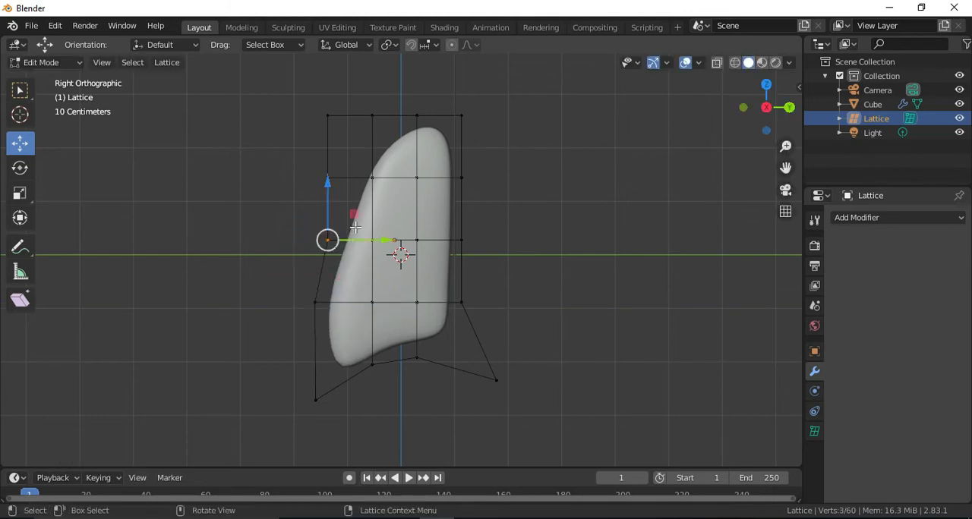
left_click_drag(350, 213, 326, 195)
Nudge the lattice's top -Y corner points and the inner points diagonally below them slightly up and toward -Y.
left_click(326, 120)
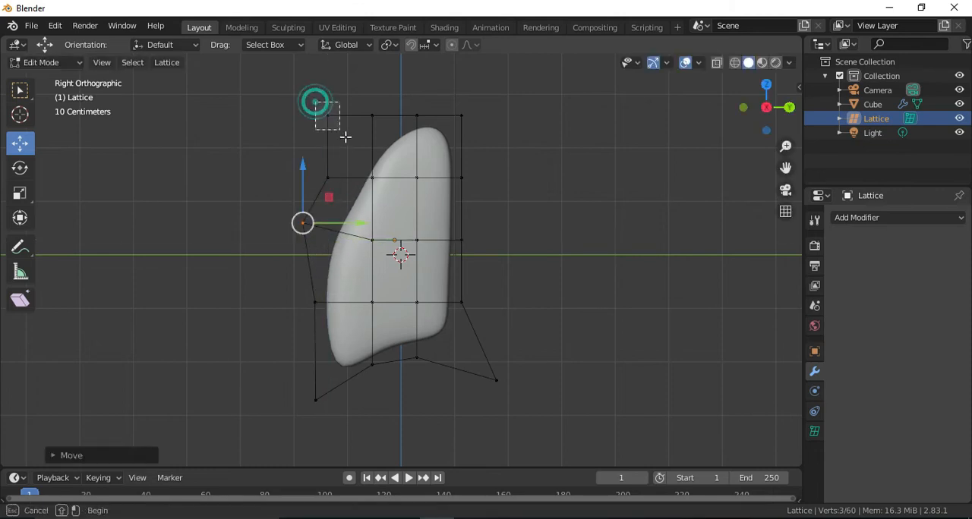
left_click_drag(342, 108, 341, 85)
left_click(358, 162)
left_click_drag(376, 171, 386, 146)
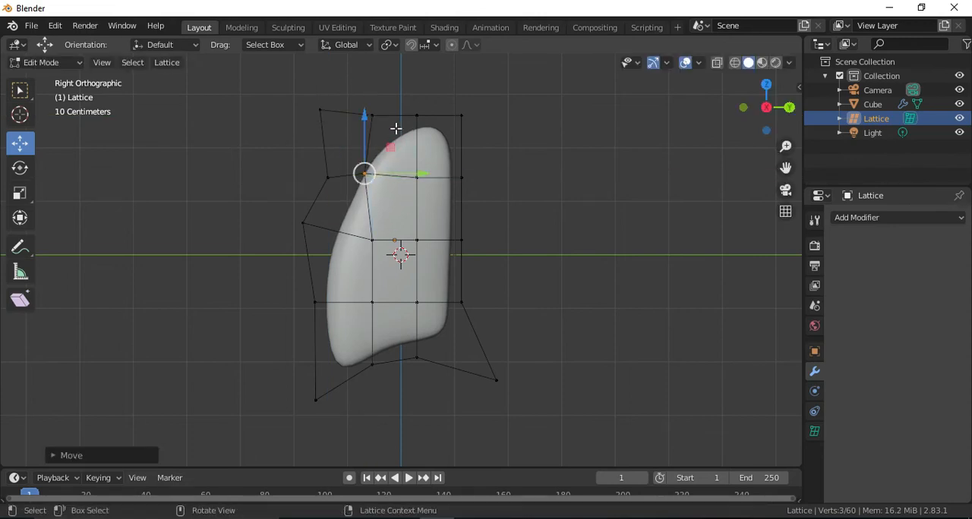
Shift the two inner point columns of the lattice's top row slightly up toward -Y and lower the +Y top corner points.
left_click(408, 98)
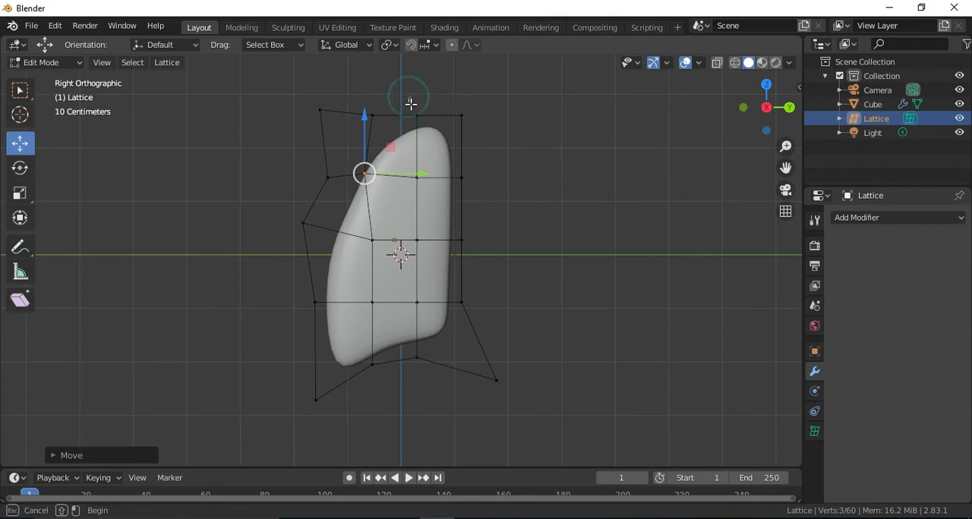
left_click_drag(360, 99, 388, 107)
left_click_drag(477, 94, 490, 114)
key("Tab")
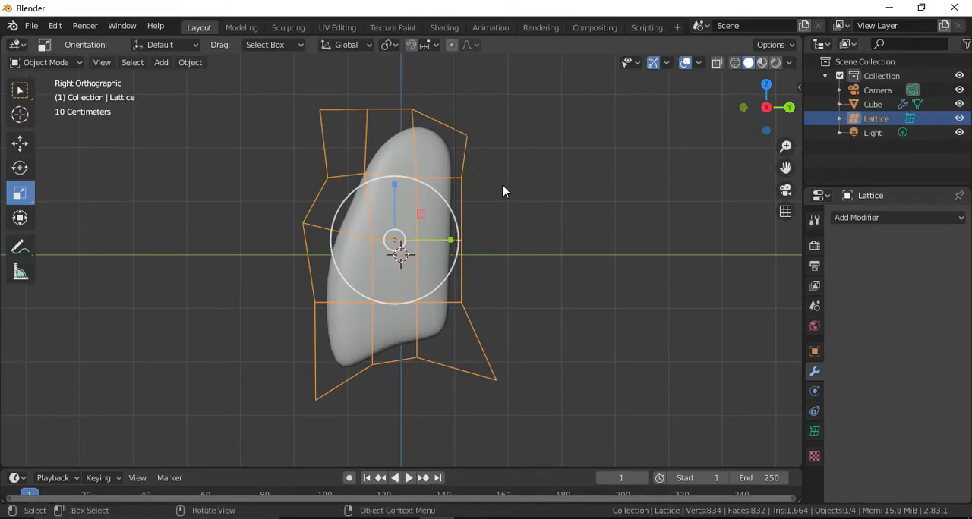
Move the lattice's +Y edge points inward in the second and third rows from the top, and outward in the fourth.
key("Tab")
left_click(465, 182)
left_click_drag(509, 179, 479, 165)
left_click(461, 239)
left_click_drag(489, 216, 466, 226)
left_click(462, 304)
left_click(445, 179)
left_click_drag(480, 158, 489, 163)
left_click_drag(471, 221, 453, 242)
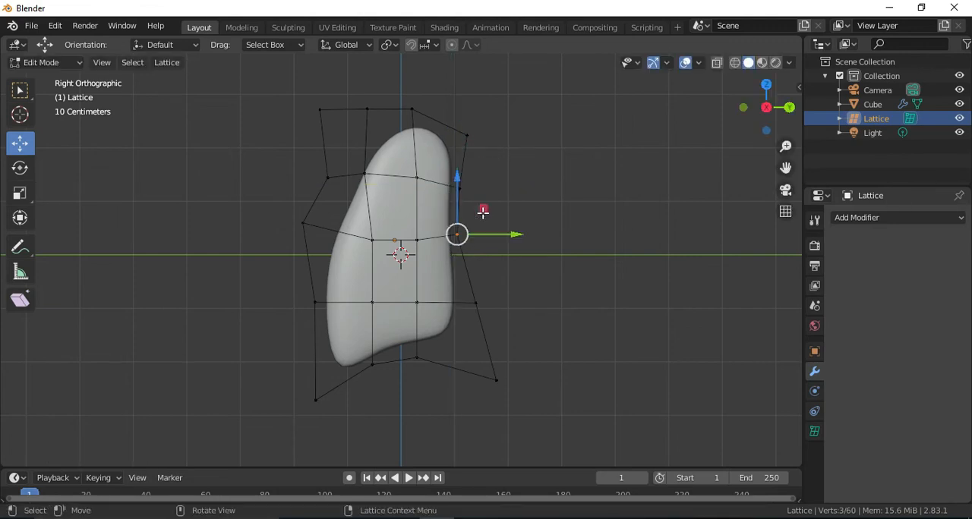
left_click_drag(482, 211, 477, 217)
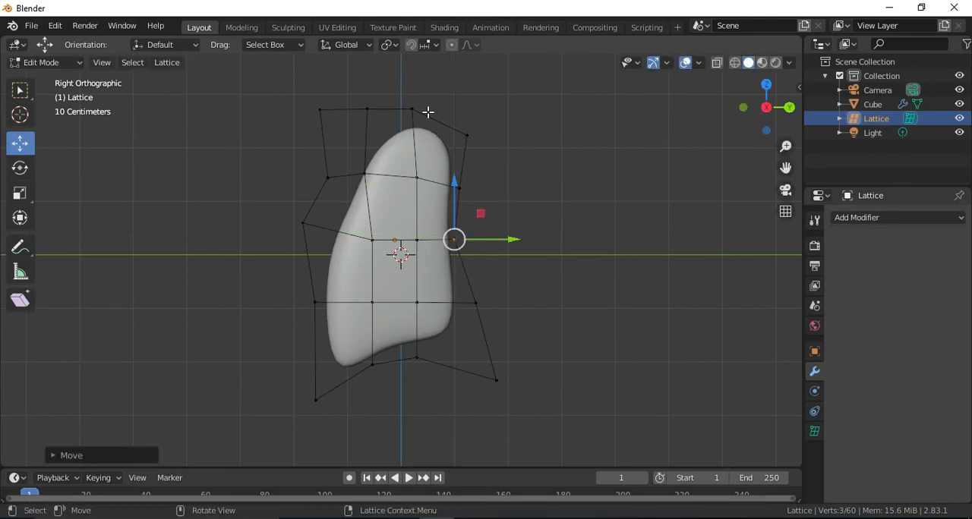
Lower the two inner point columns of the lattice's top row and raise its +Y corner points to sharpen the lung's tip.
left_click_drag(345, 91, 377, 116)
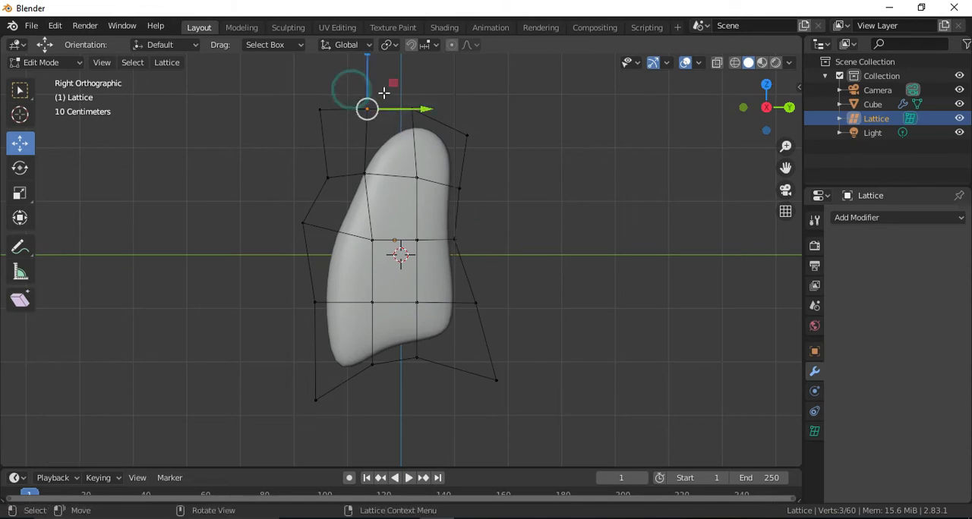
mouse_move(394, 82)
left_mouse_down()
mouse_move(398, 96)
mouse_move(427, 98)
mouse_move(388, 91)
mouse_move(392, 99)
left_mouse_up()
key("ctrl+z")
mouse_move(444, 80)
left_mouse_down()
mouse_move(407, 121)
mouse_move(436, 87)
mouse_move(438, 97)
mouse_move(434, 90)
left_mouse_up()
left_click_drag(498, 110, 496, 462)
left_click_drag(400, 87, 421, 133)
left_click_drag(437, 90, 436, 96)
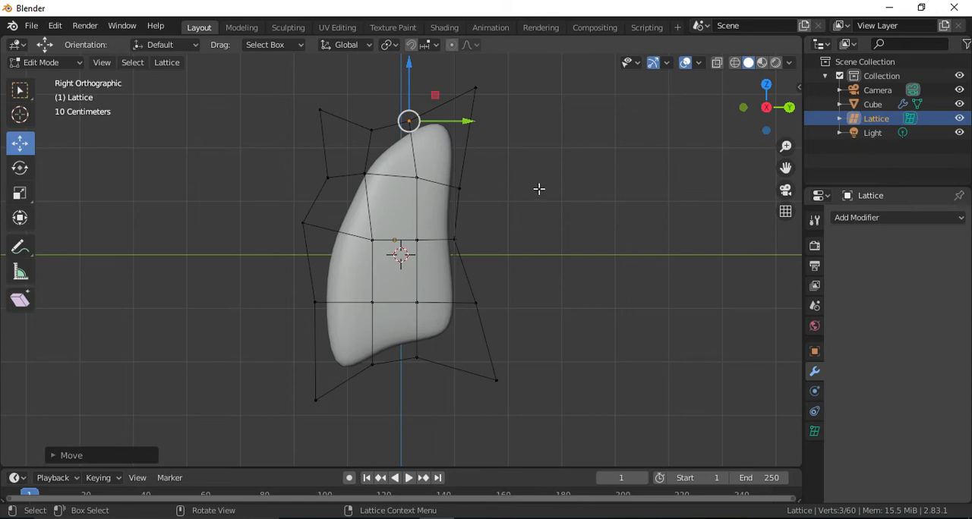
Leave lattice editing, hide the lattice, and compare the lung's shape with the lungs reference image from another angle.
key("Tab")
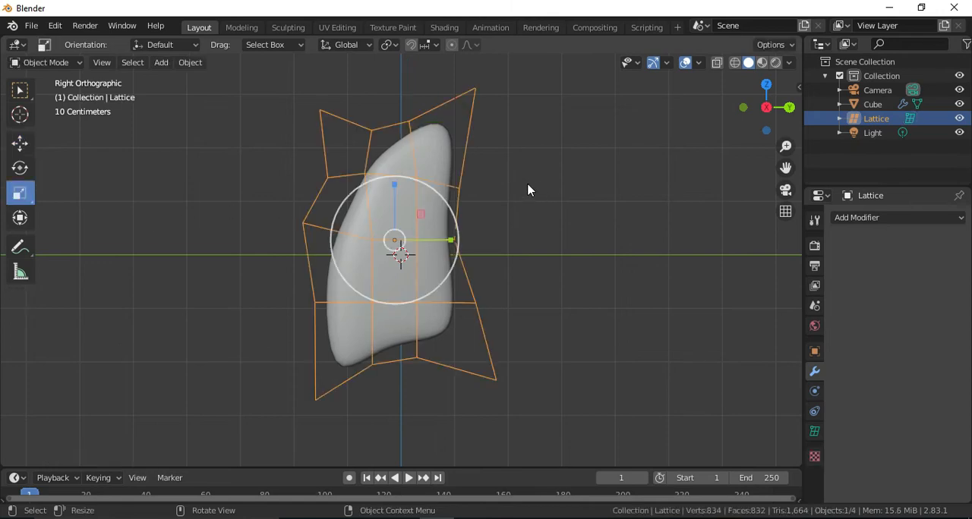
left_click(958, 118)
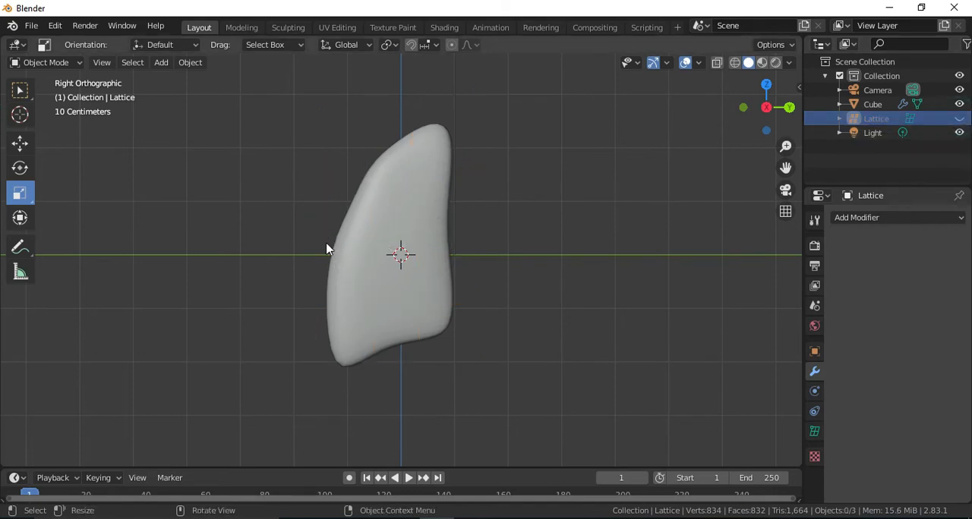
left_click_drag(768, 110, 668, 74)
left_click_drag(782, 137, 734, 138)
key("alt+Tab")
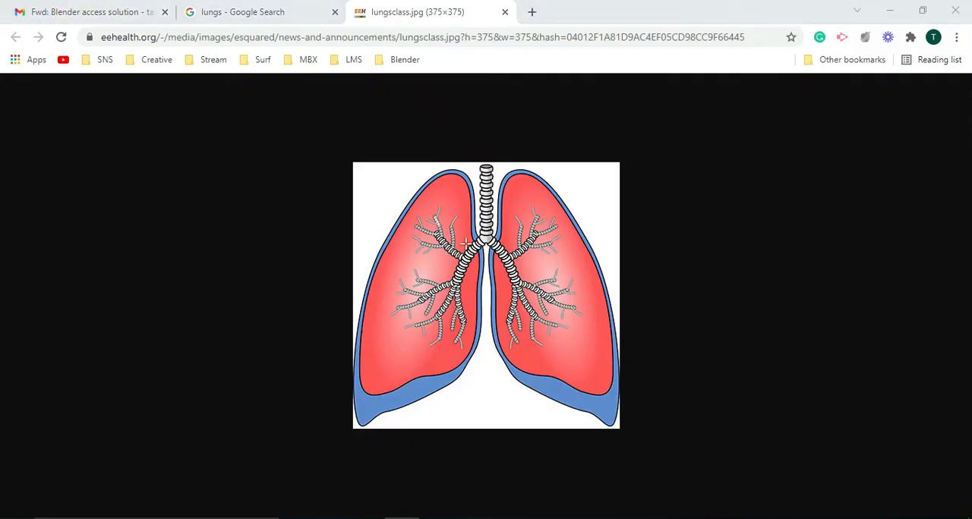
key("alt+Tab")
In back view, show the lattice again and narrow its whole top row of control points slightly along X.
left_click(786, 106)
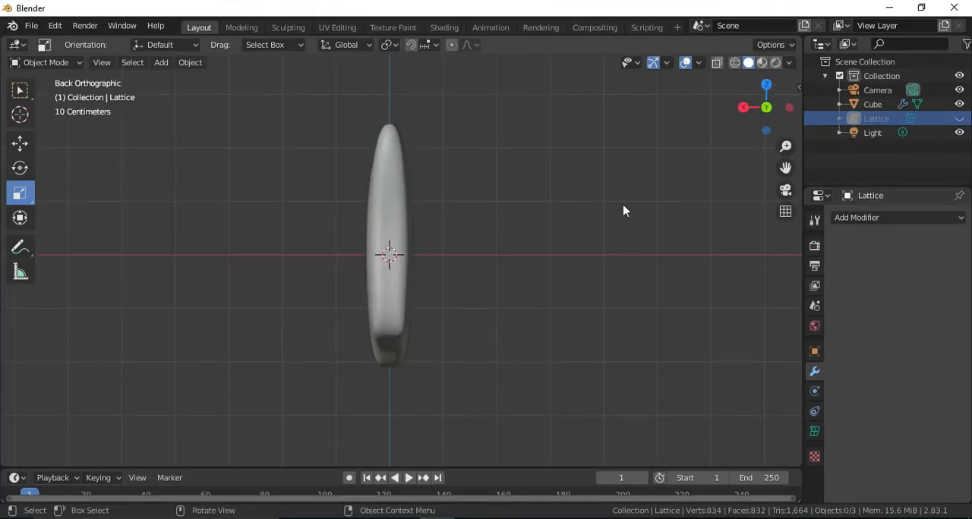
left_click(958, 118)
left_click(408, 125)
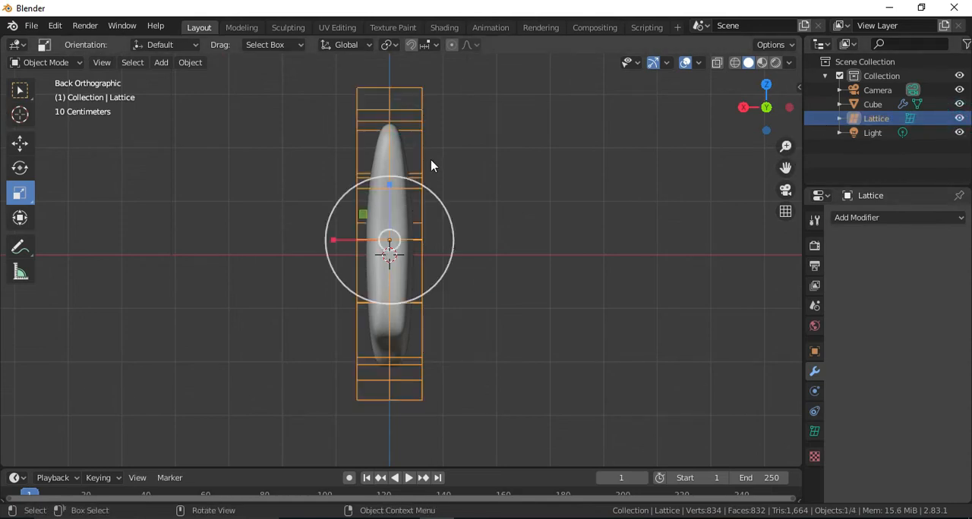
key("Tab")
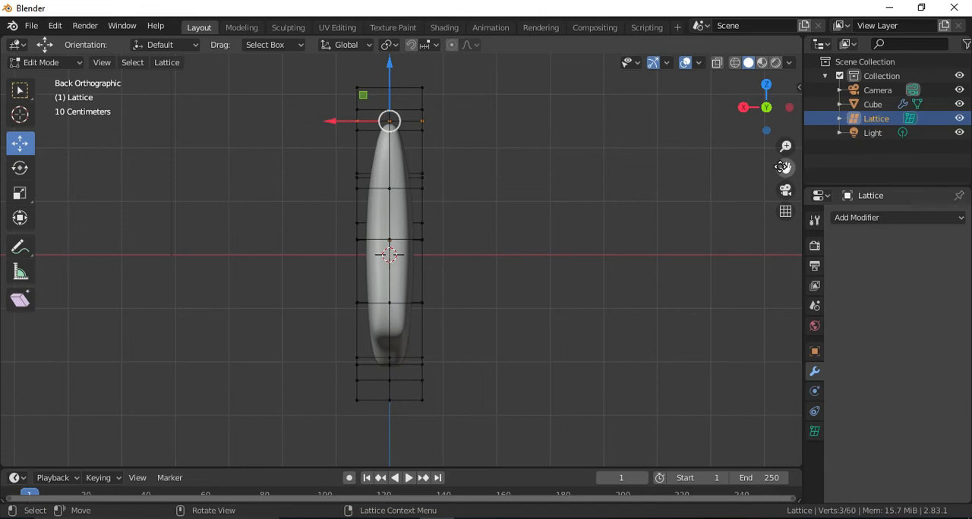
left_click_drag(785, 167, 777, 252)
left_click_drag(279, 120, 455, 230)
left_click(20, 192)
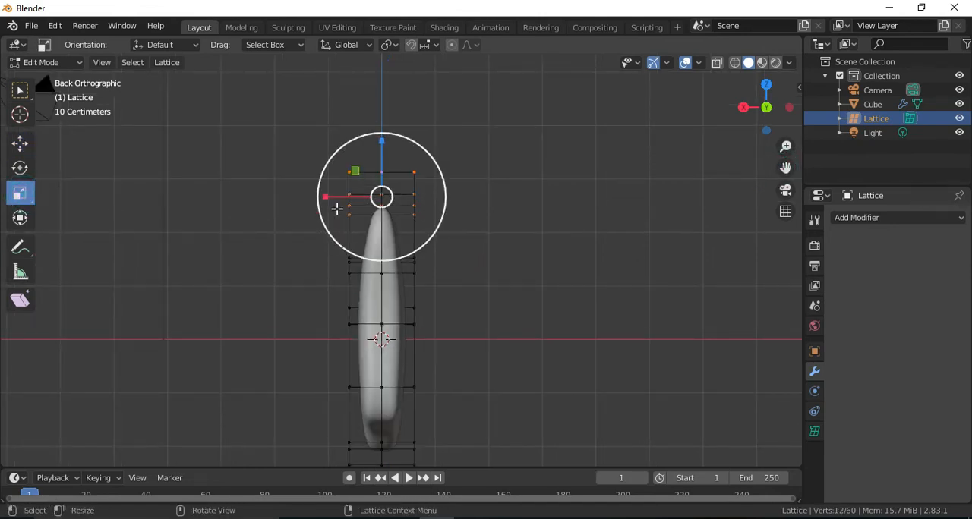
left_click_drag(325, 196, 335, 196)
Narrow the highest and second-highest points of the lattice's top row further along X, and slightly narrow the second row.
left_click_drag(313, 121, 440, 184)
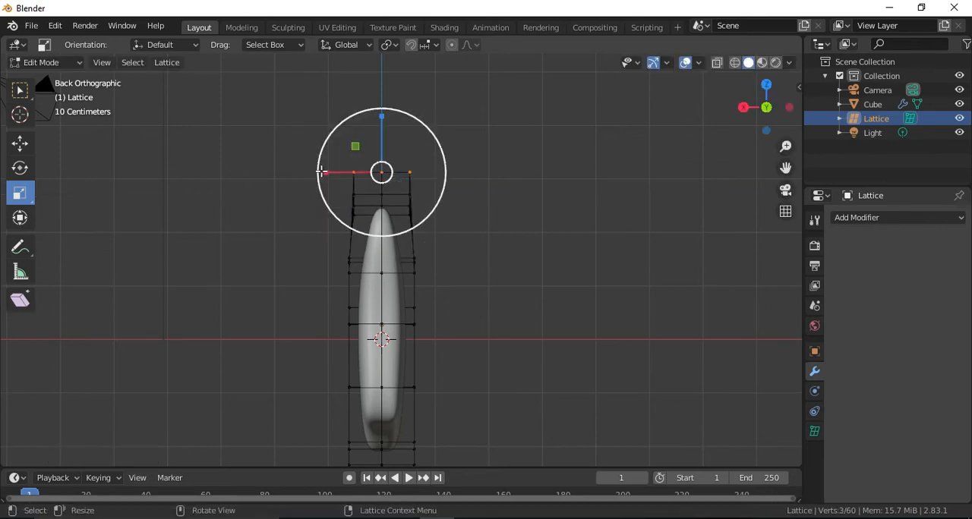
left_click_drag(320, 172, 335, 170)
left_click_drag(270, 180, 437, 204)
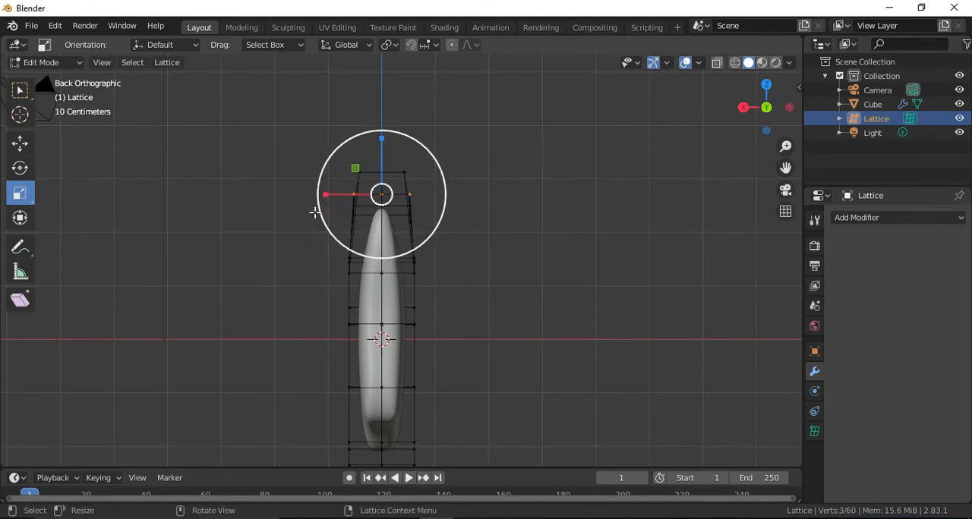
left_click_drag(326, 194, 331, 194)
left_click_drag(299, 239, 469, 278)
left_click_drag(322, 264, 331, 316)
Narrow the lattice's bottom row of control points along X, tapering its lowest points progressively more.
left_click_drag(784, 167, 591, 355)
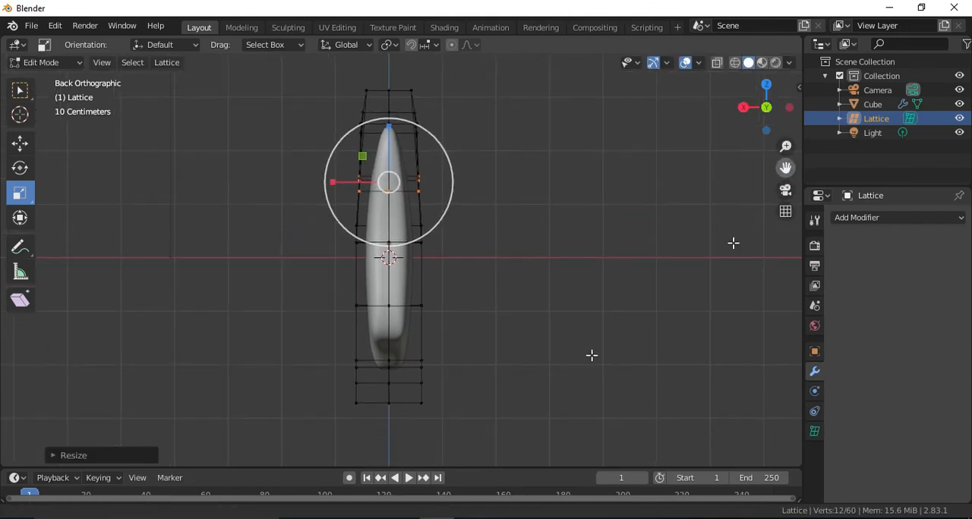
left_click_drag(308, 342, 468, 419)
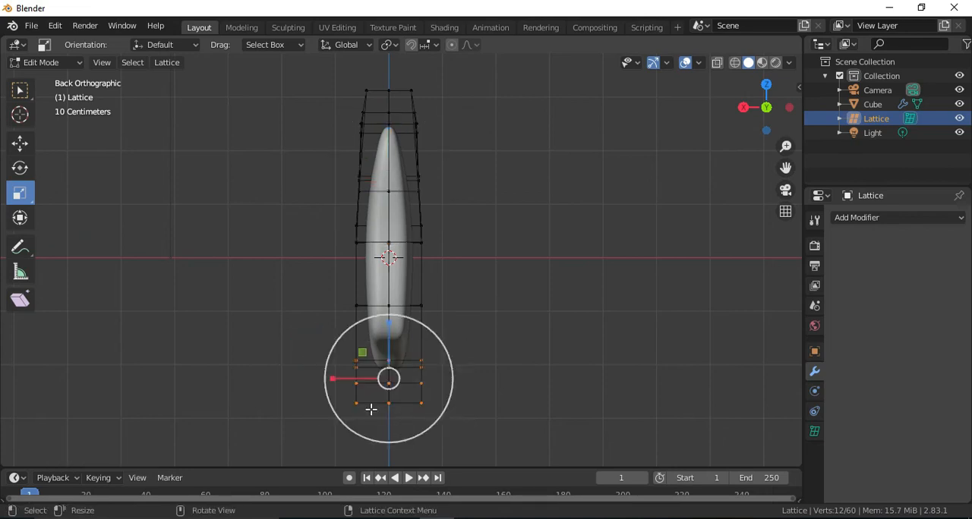
left_click_drag(332, 380, 343, 378)
left_click_drag(299, 439, 499, 381)
left_click_drag(331, 394, 344, 393)
key("s")
right_click(450, 396)
left_click_drag(281, 434, 466, 393)
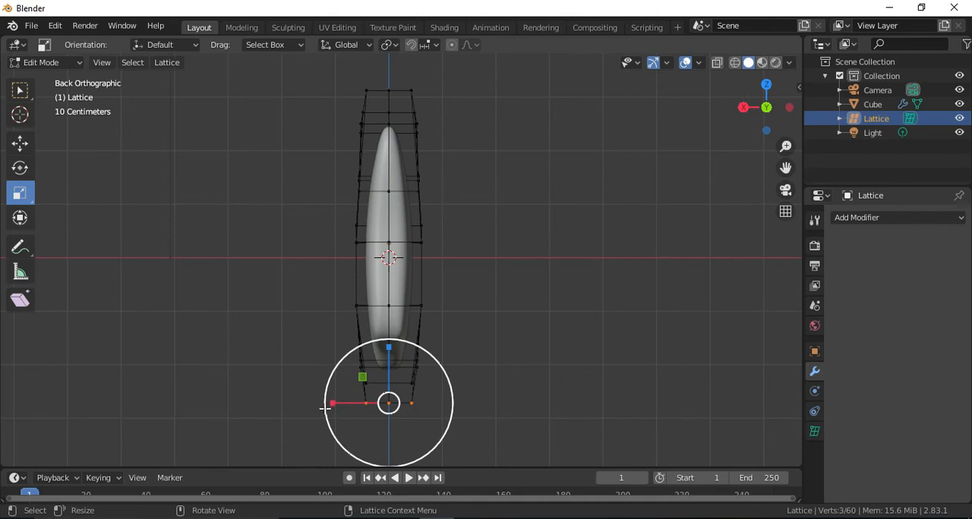
left_click_drag(331, 402, 337, 404)
left_click(338, 403)
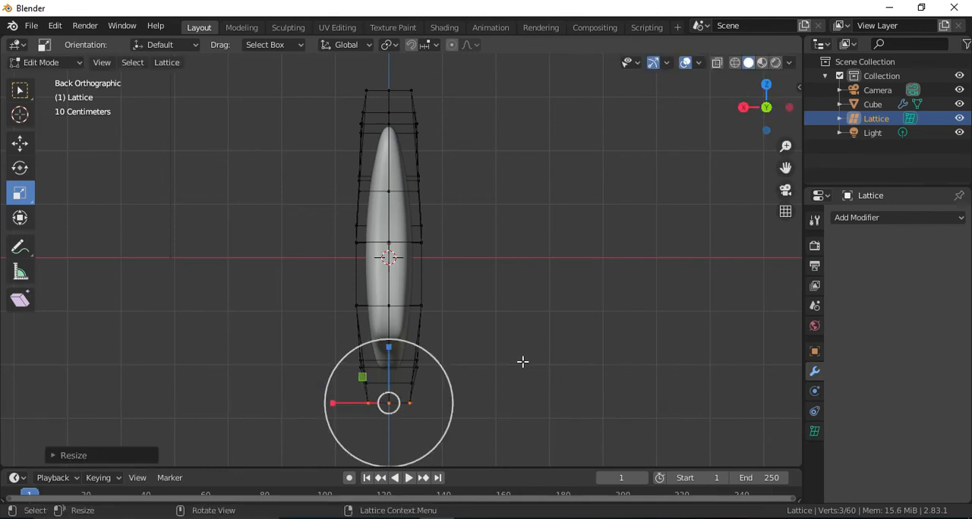
Leave lattice editing, hide the lattice, and inspect the tapered lung from several angles.
left_click_drag(782, 123, 787, 121)
key("Tab")
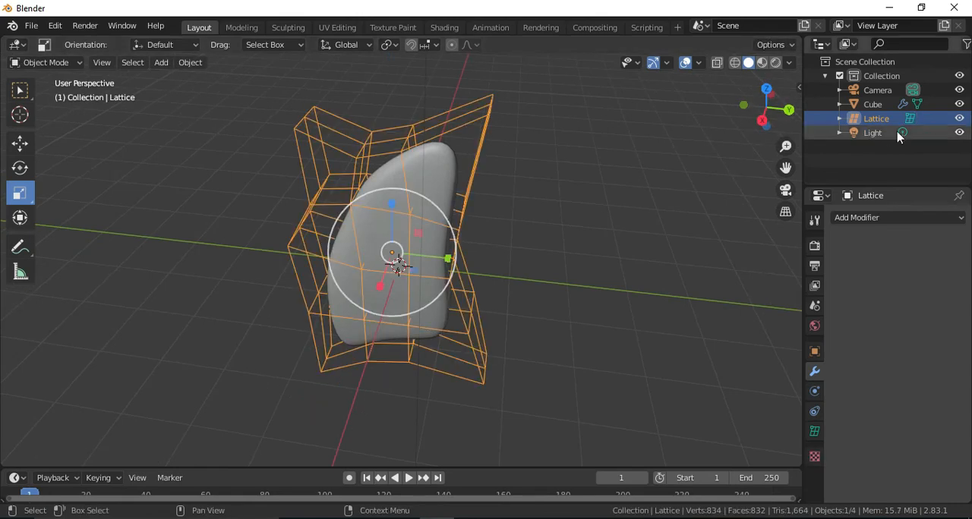
left_click(958, 118)
left_click_drag(766, 106, 704, 142)
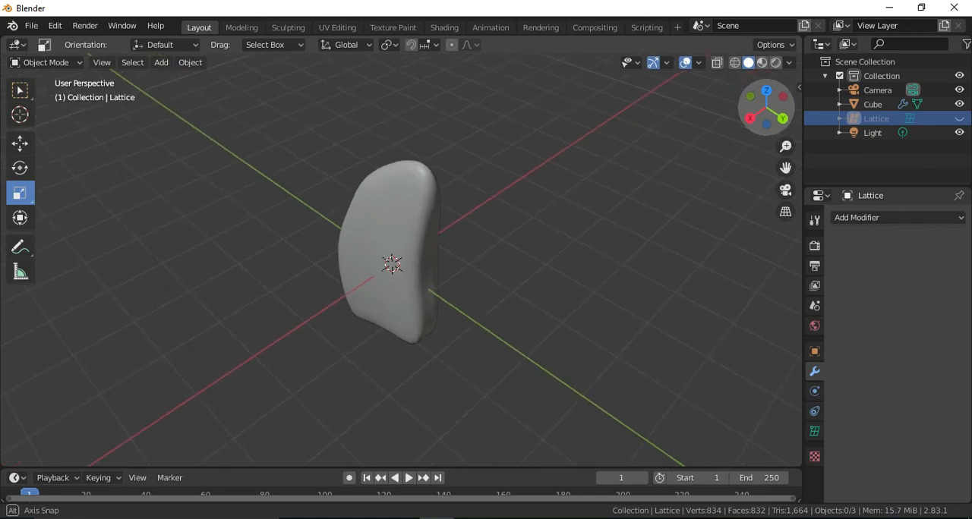
left_click_drag(705, 142, 425, 251)
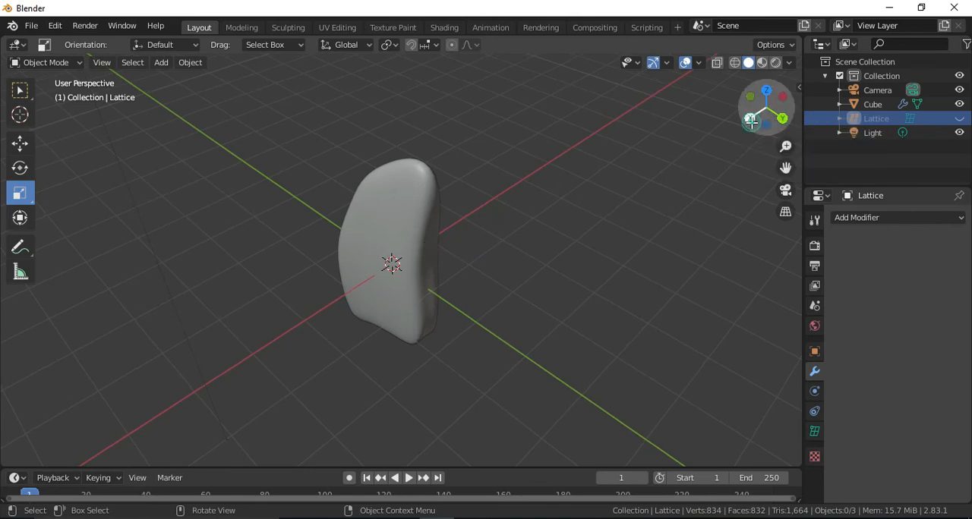
In right view, show the lattice and move the lung's entire mesh toward -Y in Edit Mode, just clear of its origin.
left_click(750, 119)
left_click(413, 221)
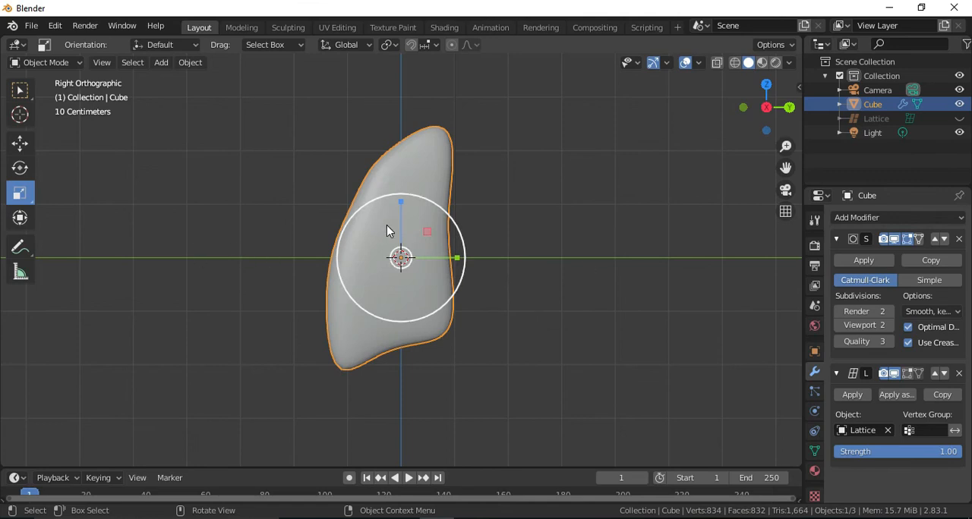
key("Tab")
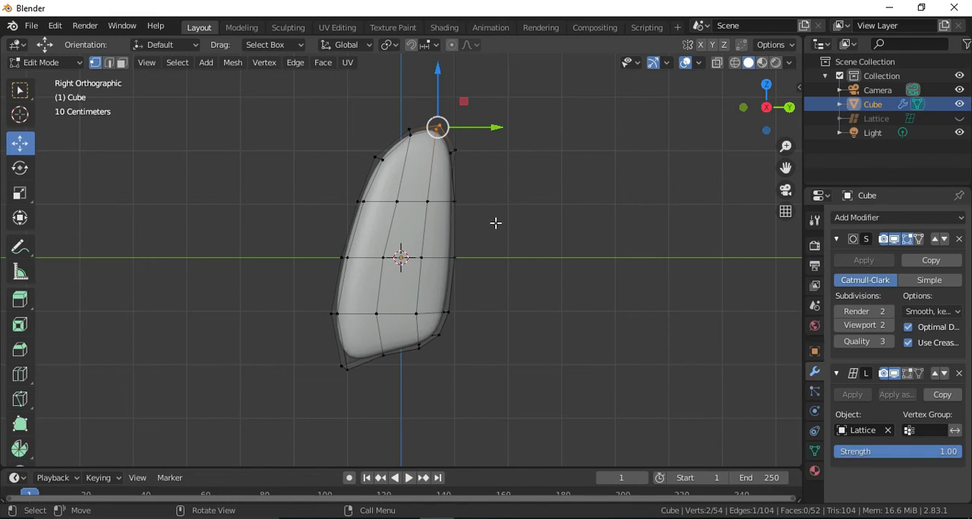
key("a")
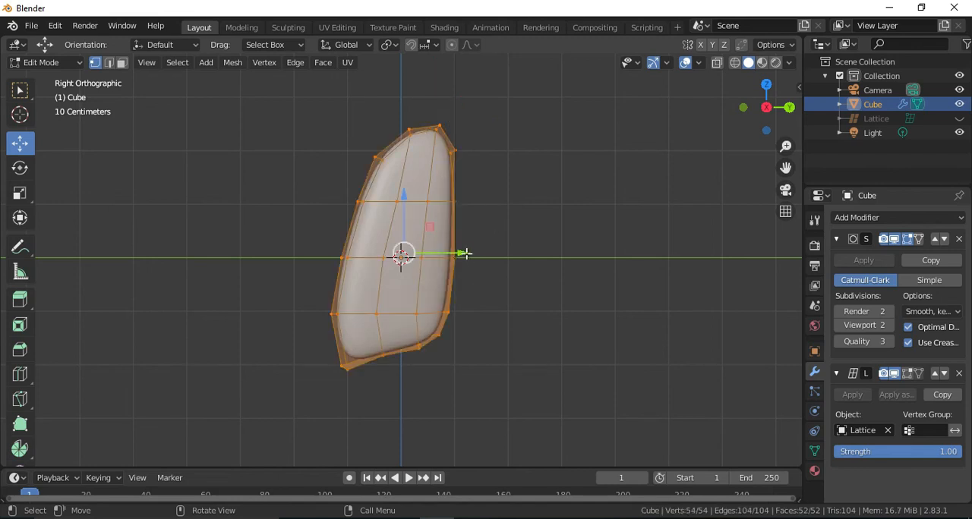
left_click(959, 119)
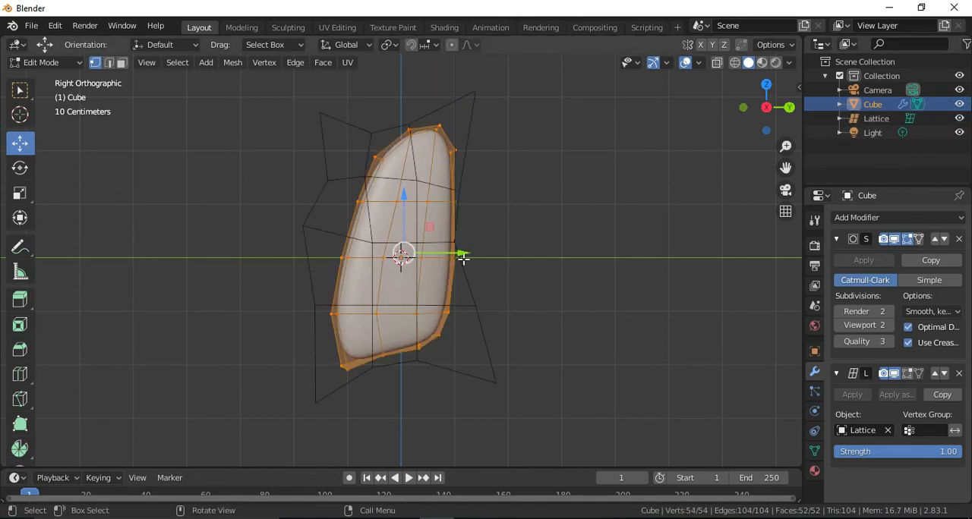
left_click_drag(456, 252, 400, 258)
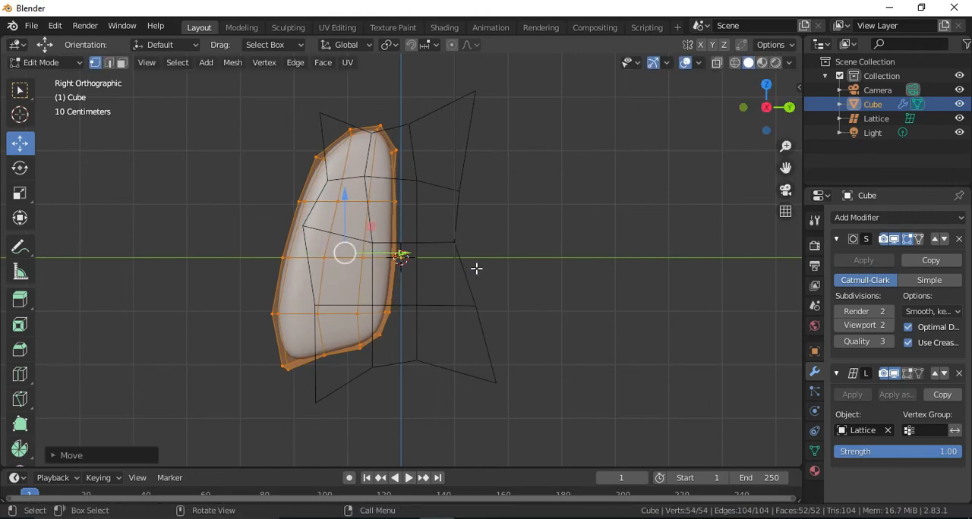
key("Tab")
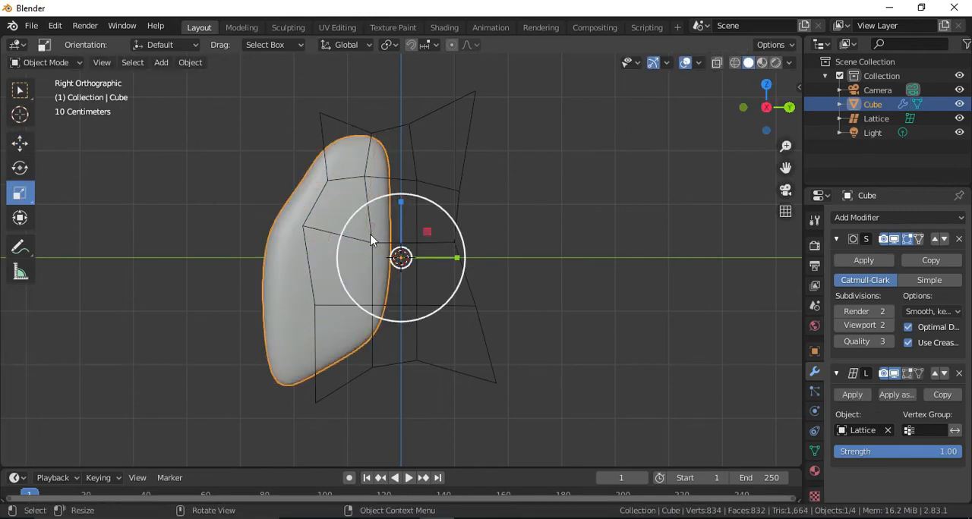
Move the lattice object toward -Y to realign it with the shifted lung.
left_click(459, 189)
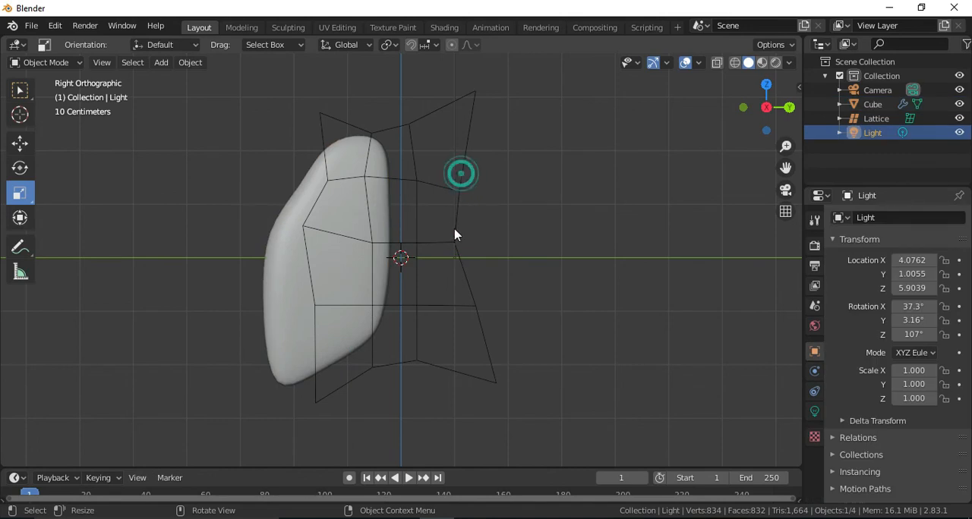
left_click(460, 210)
left_click(20, 143)
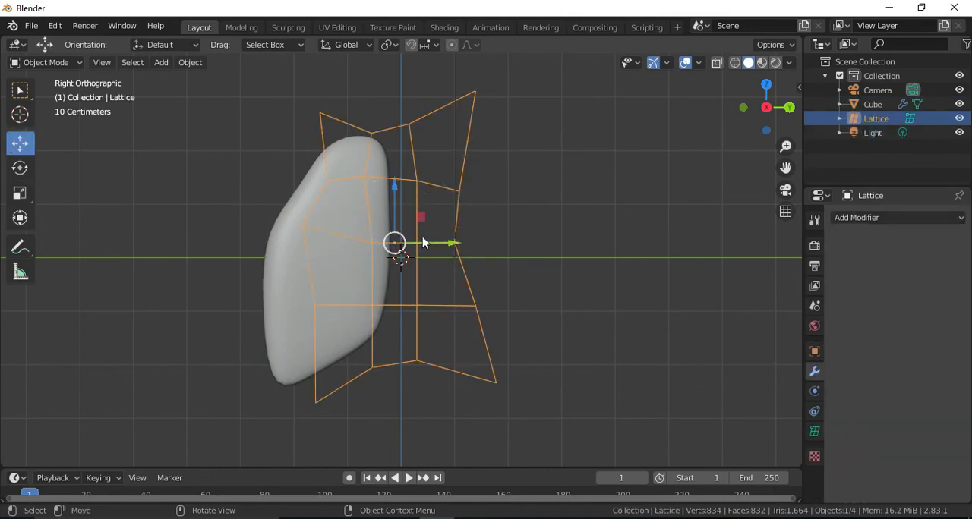
left_click_drag(441, 243, 391, 241)
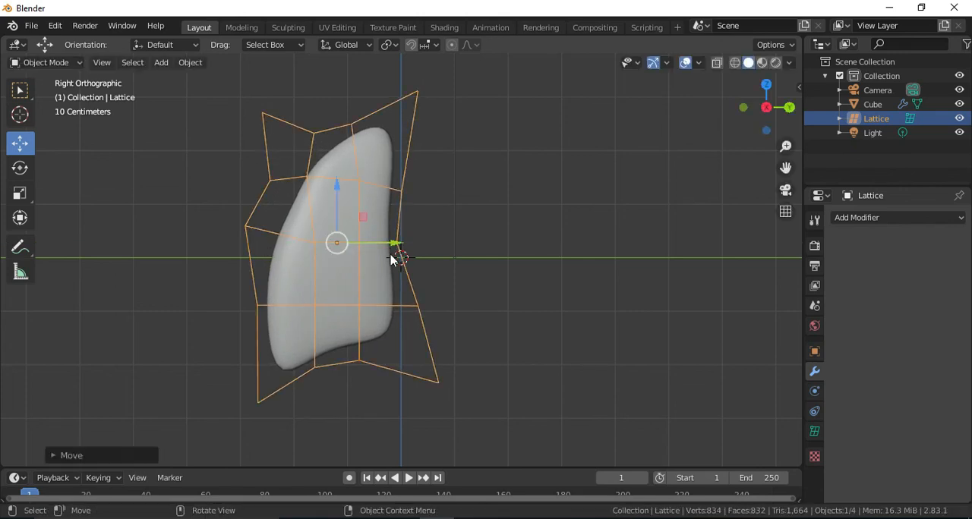
Add a Mirror modifier to the lung and enable its Y axis, keeping X on, to create the second lung.
left_click(385, 304)
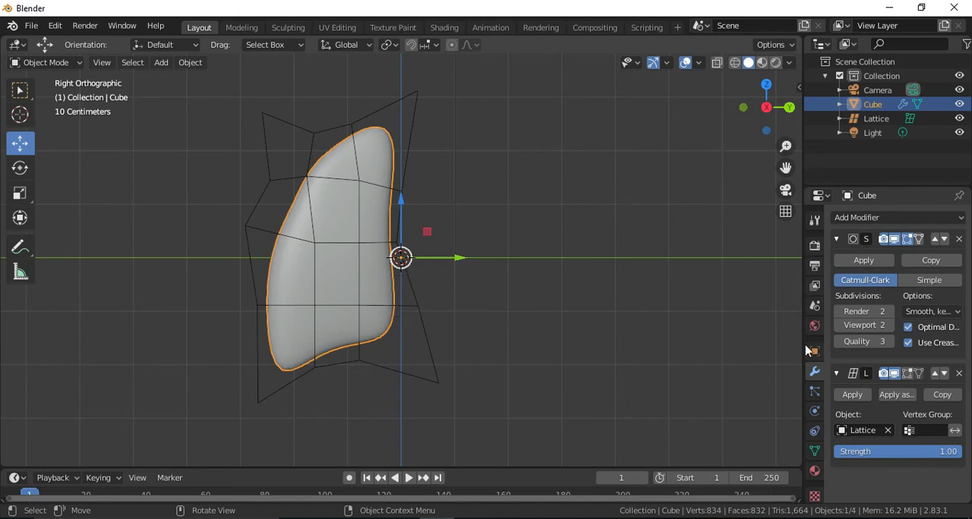
left_click(866, 218)
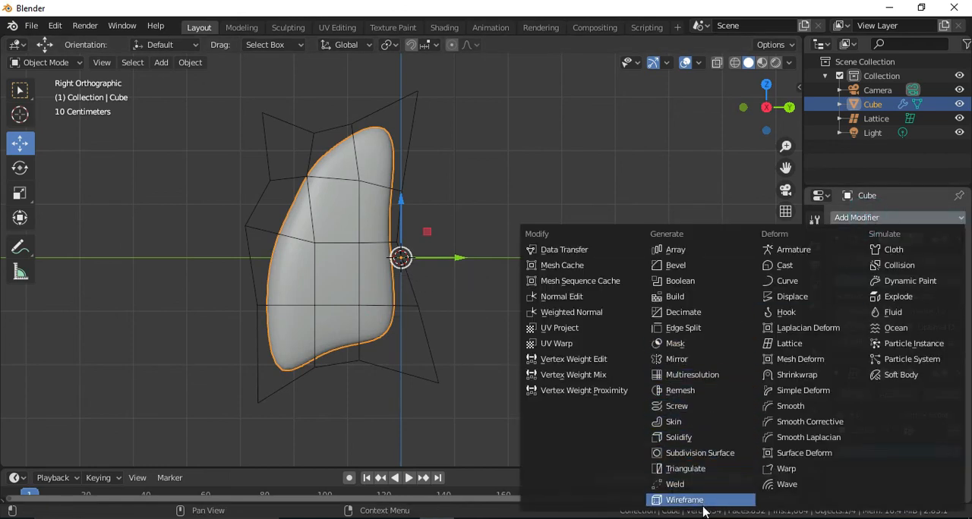
left_click(687, 360)
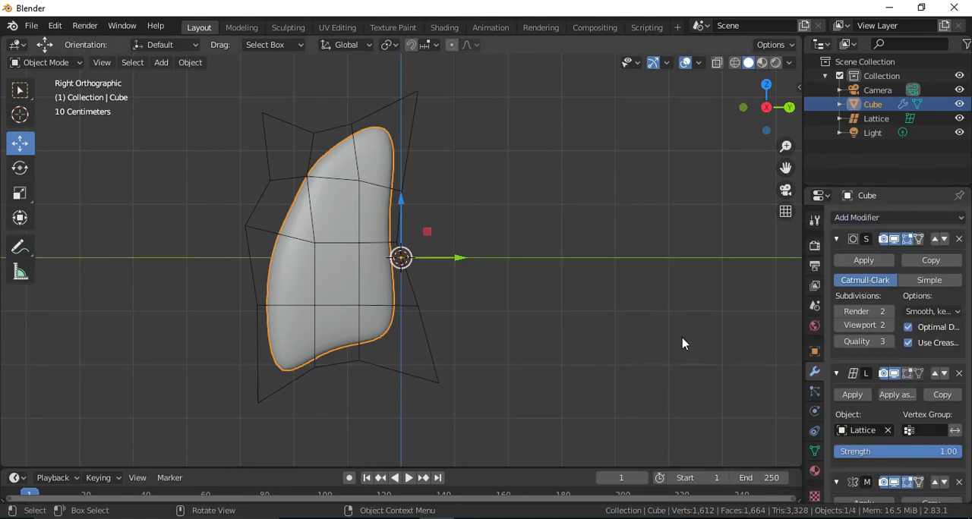
scroll(890, 368, "down", 8)
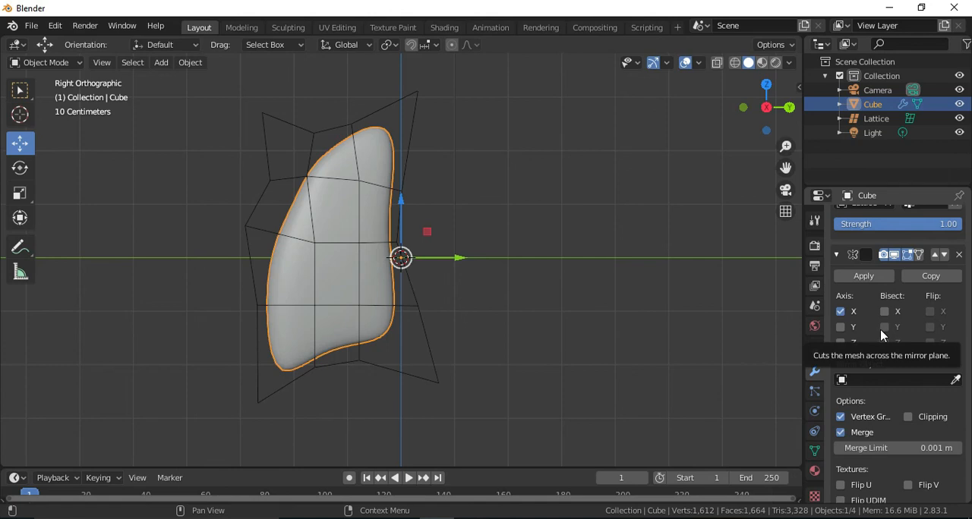
left_click(841, 328)
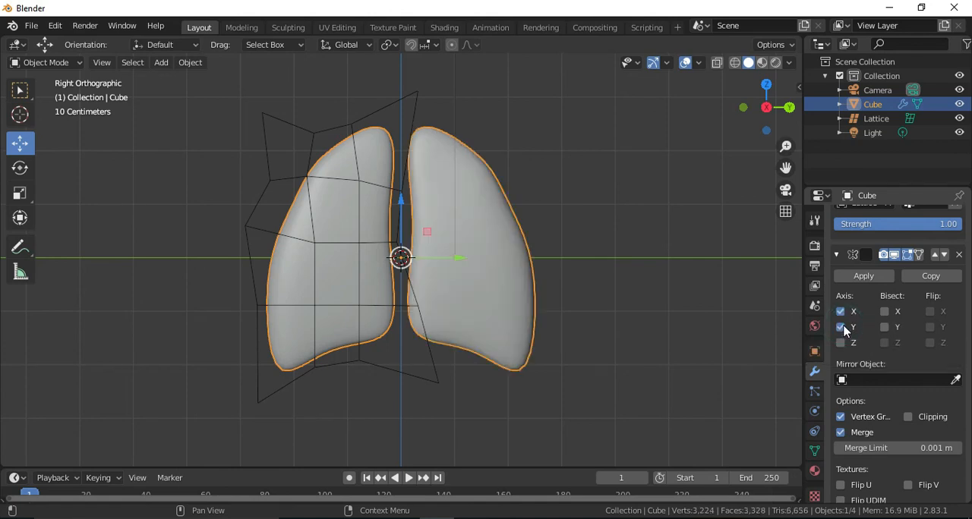
Inspect the mirrored pair of lungs from an angle and in right view.
left_click_drag(768, 109, 586, 85)
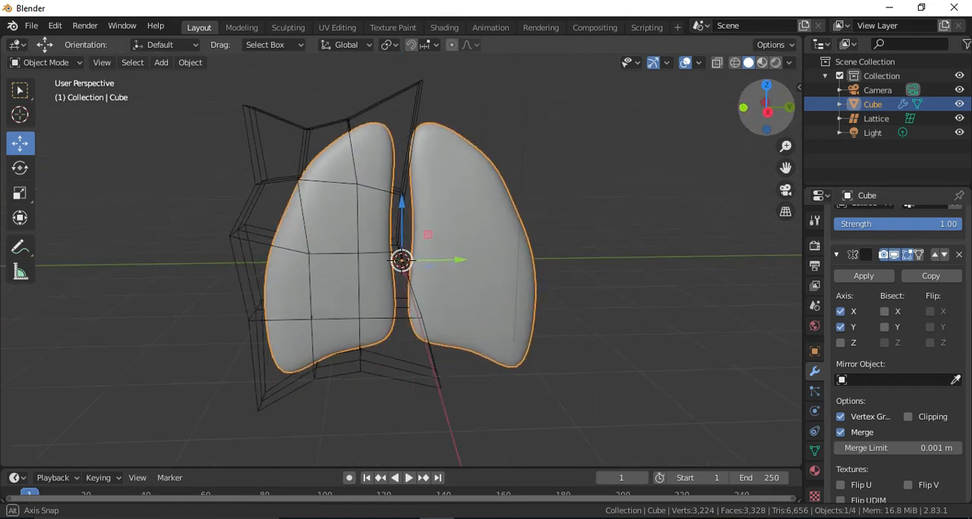
left_click(709, 245)
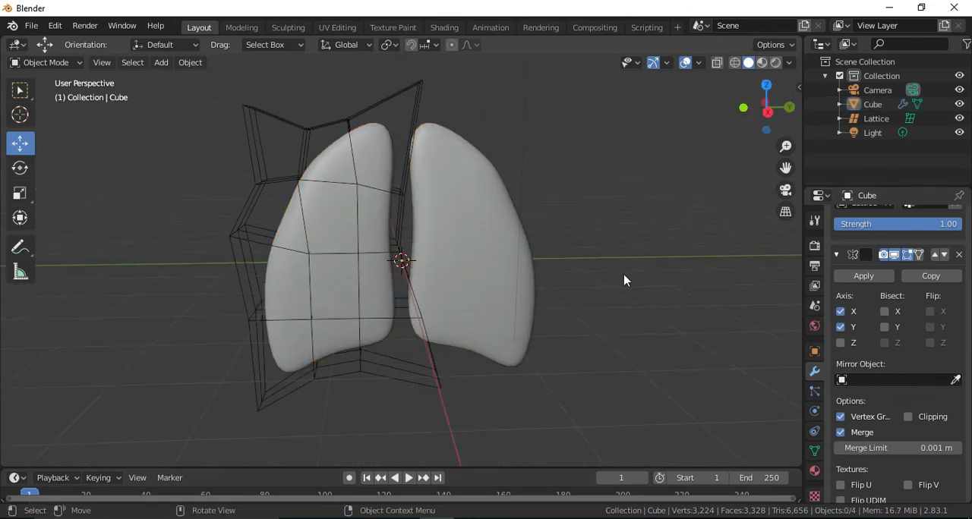
left_click(534, 309)
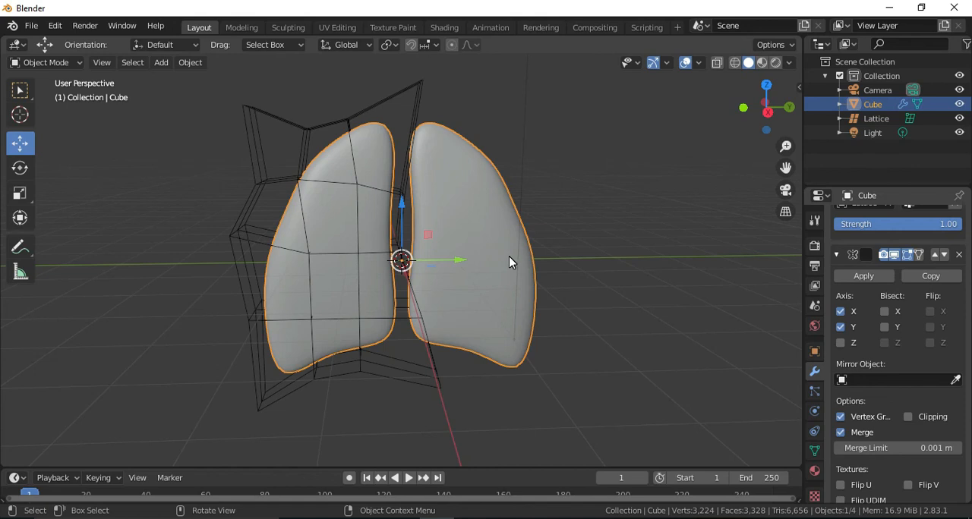
left_click(766, 113)
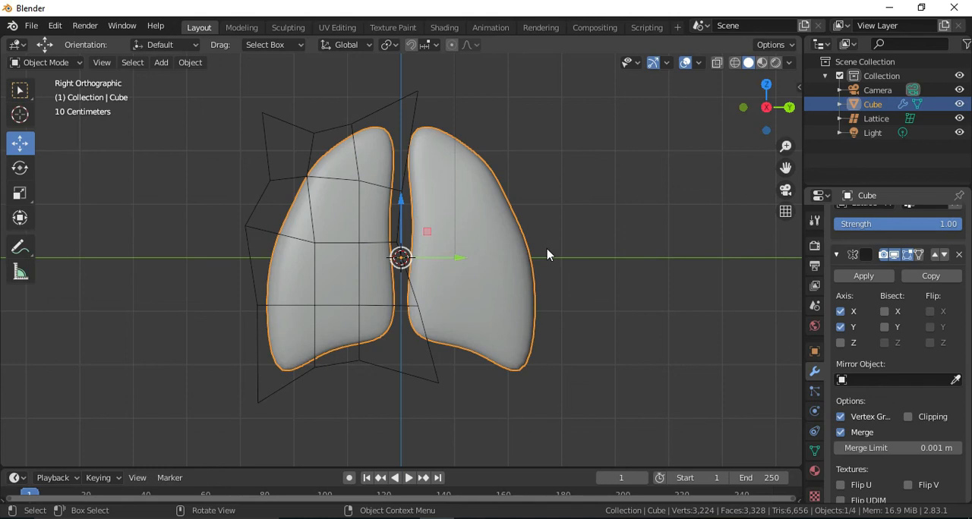
left_click(397, 91)
left_click(466, 205)
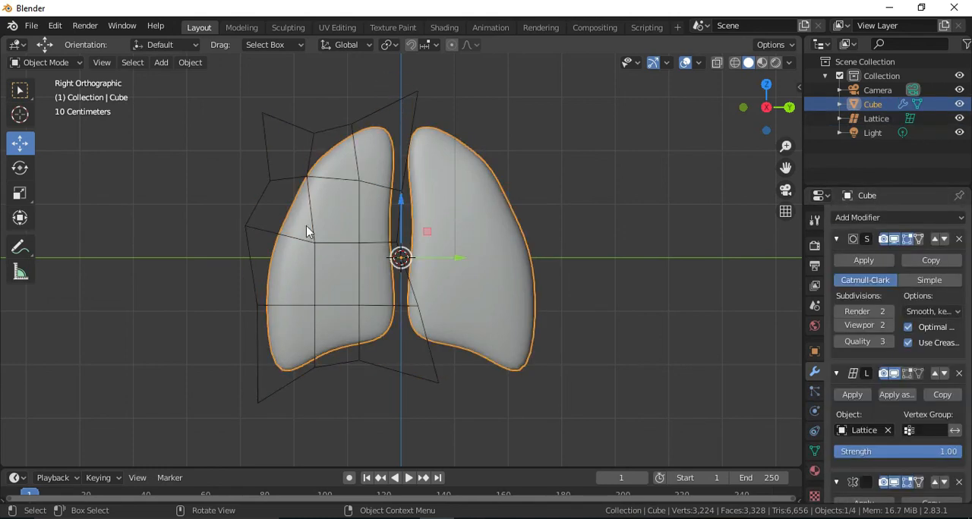
Switch to Chrome, look over the lungs reference picture and the Google image results for lungs, and return to Blender.
left_click(402, 518)
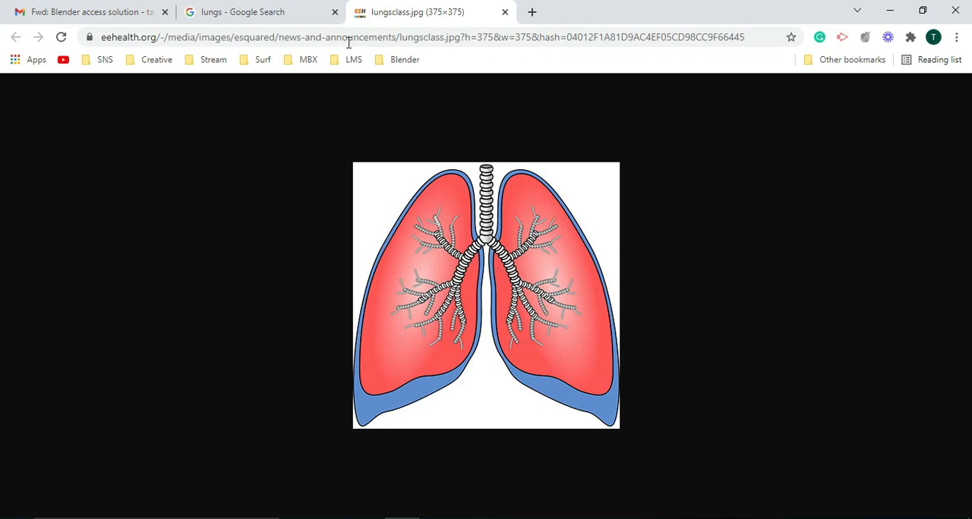
left_click(254, 15)
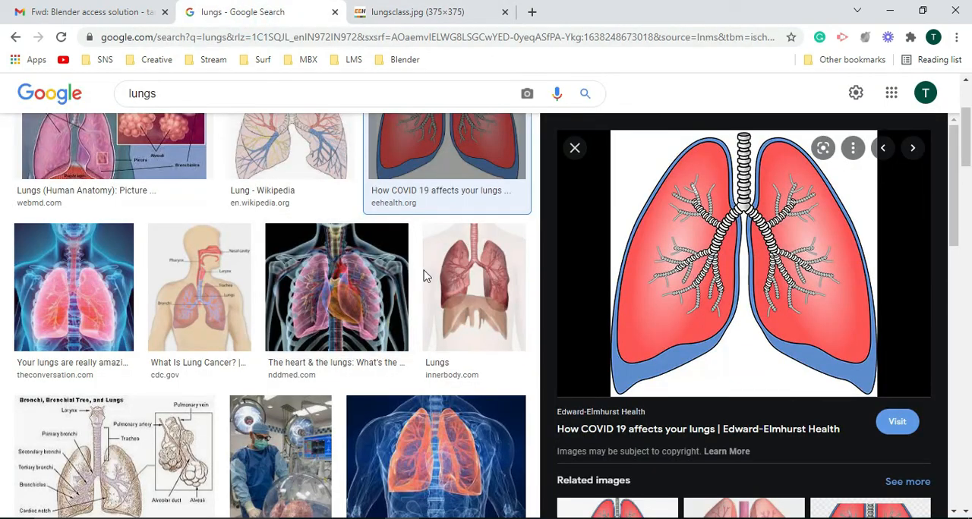
scroll(402, 304, "up", 3)
scroll(394, 317, "down", 2)
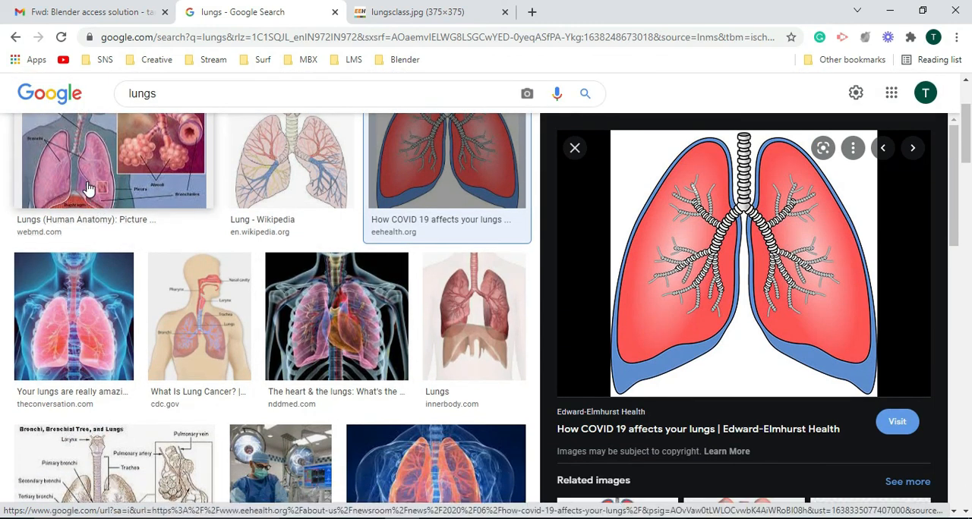
key("alt+Tab")
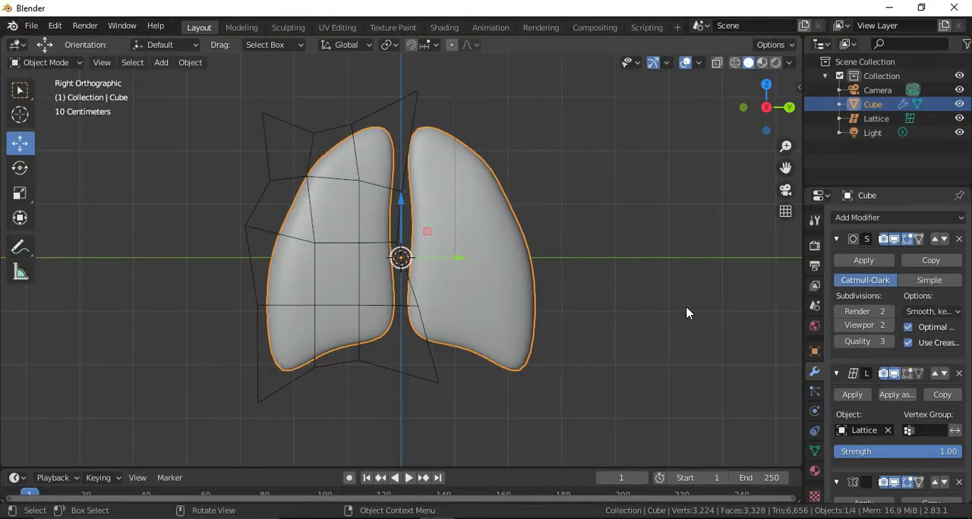